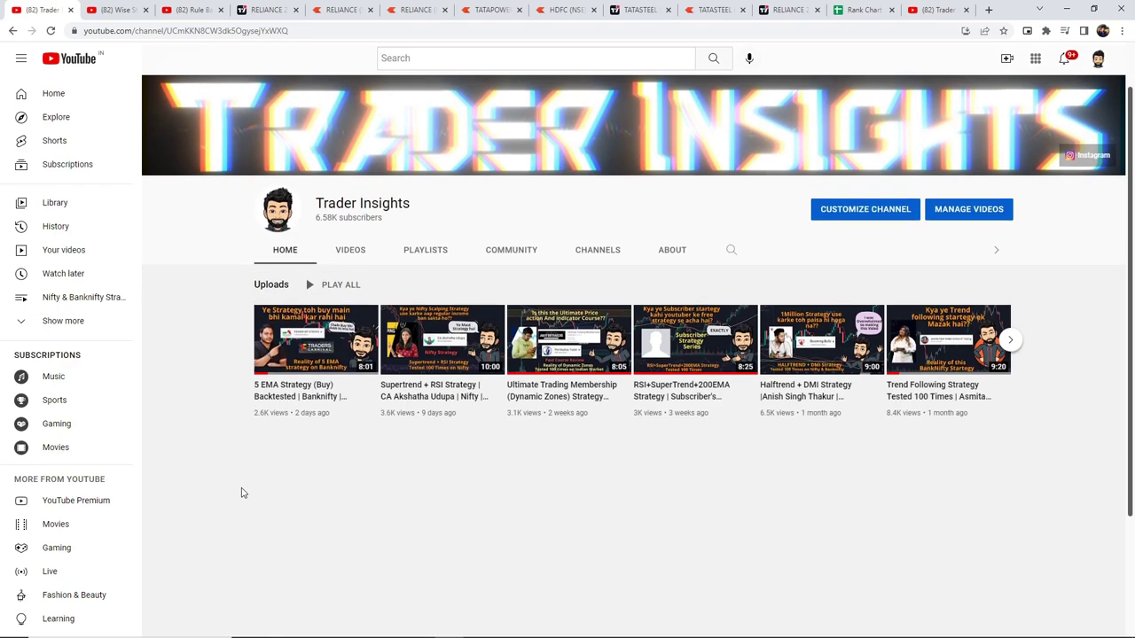
View the Wise Stock Research channel page and return to the Trader Insights channel page.
scroll(246, 486, "down", 1)
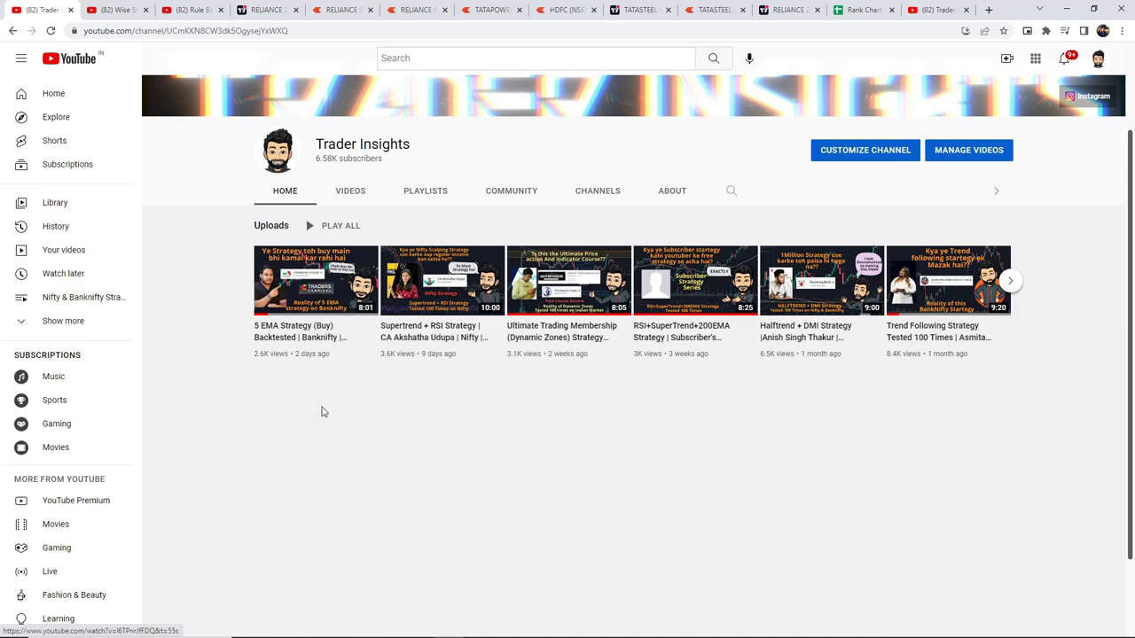
scroll(363, 413, "up", 1)
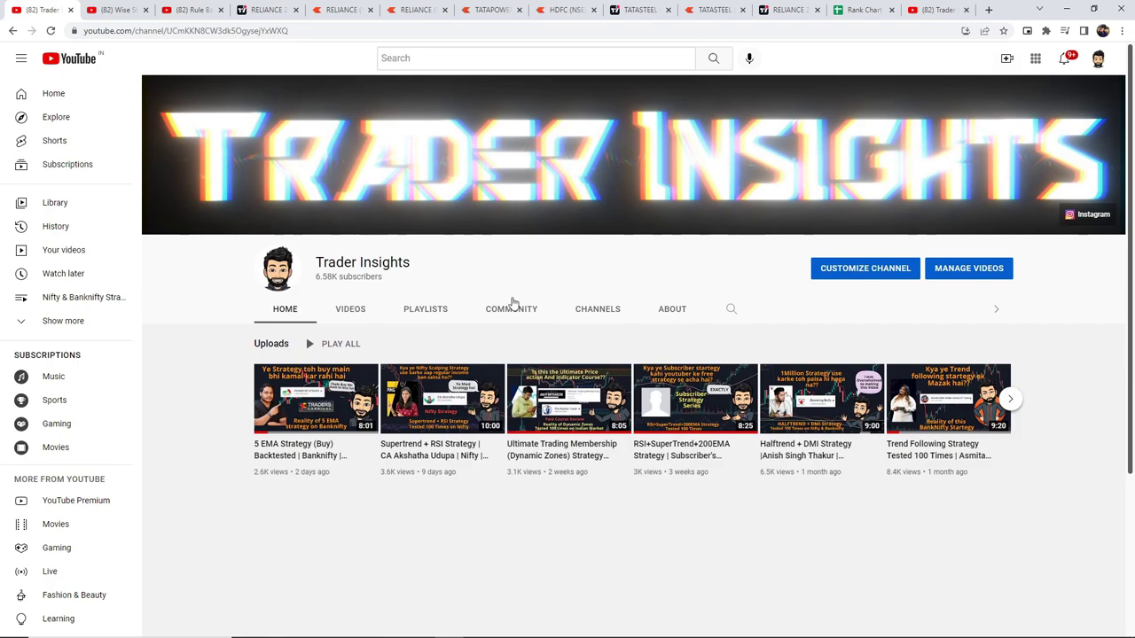
left_click(119, 10)
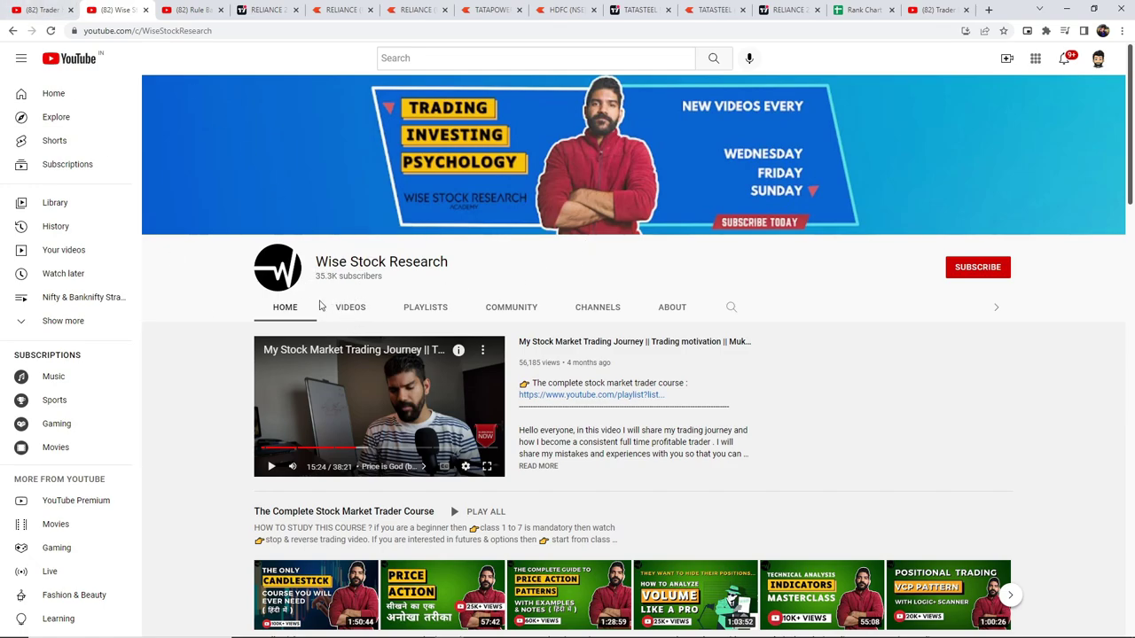
left_click(19, 16)
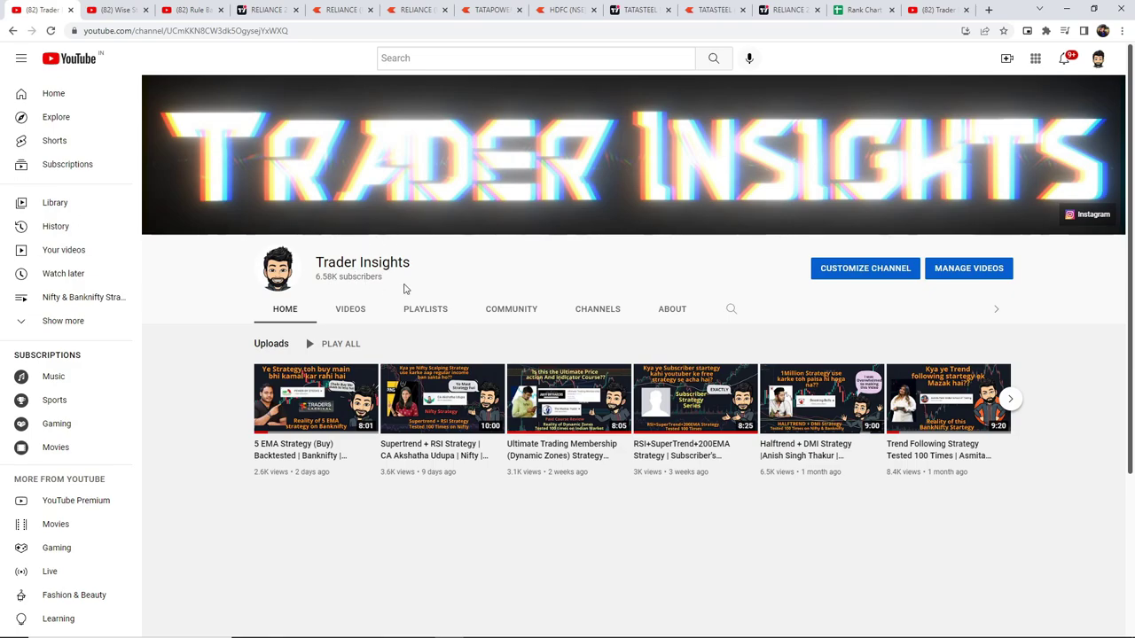
scroll(476, 272, "down", 1)
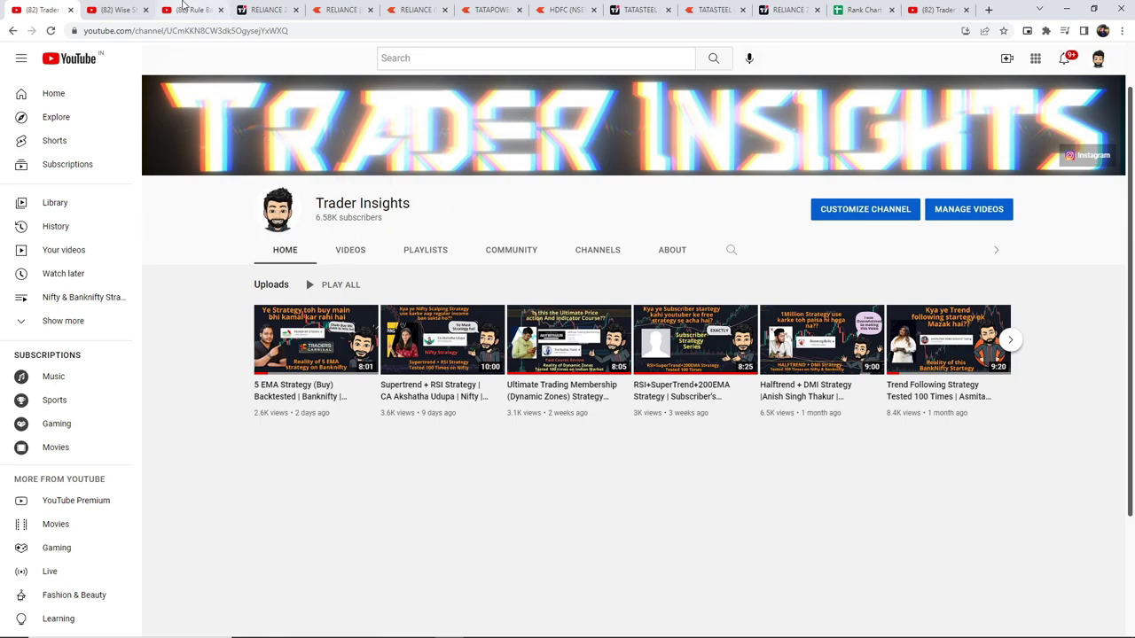
Open the Rule Based Intraday Strategy video page, look over its description and close the page search.
left_click(184, 9)
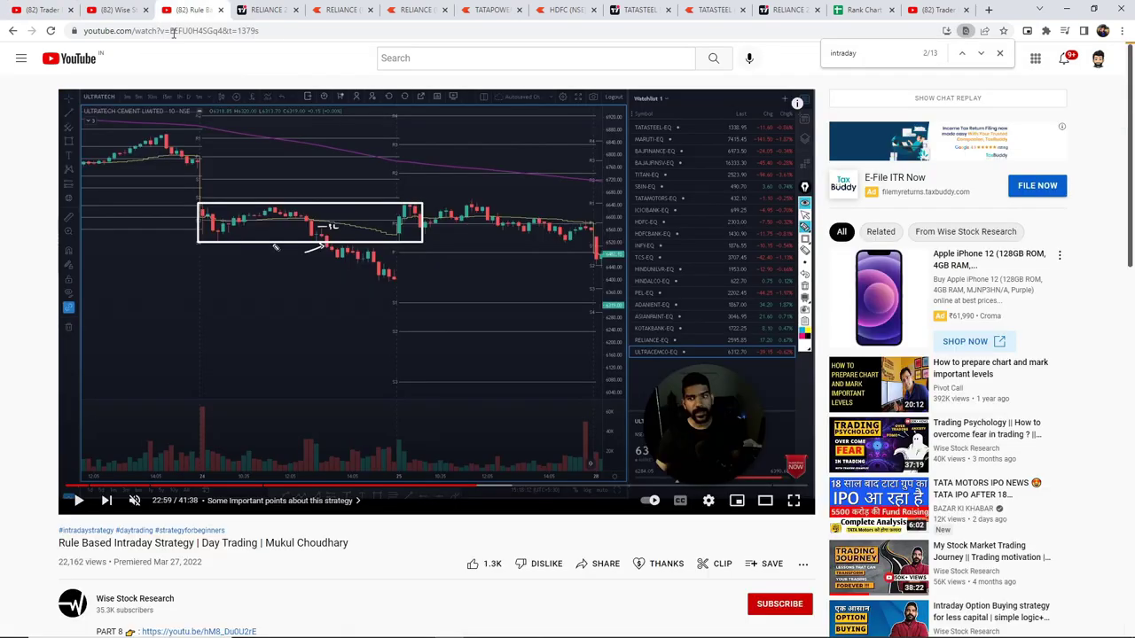
scroll(211, 315, "down", 2)
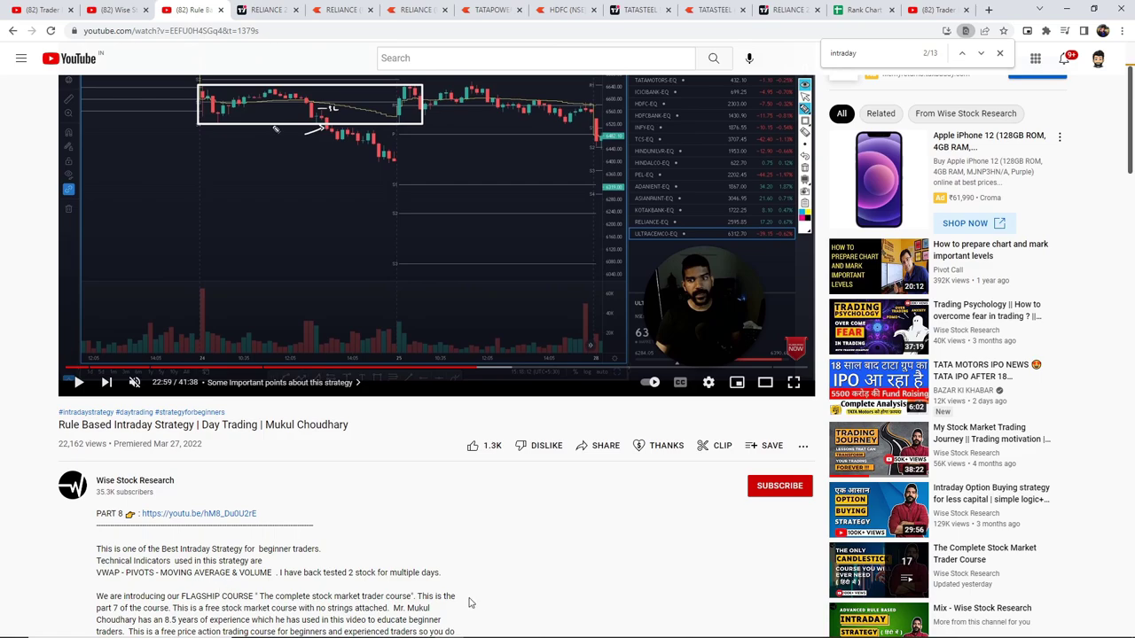
scroll(469, 600, "up", 2)
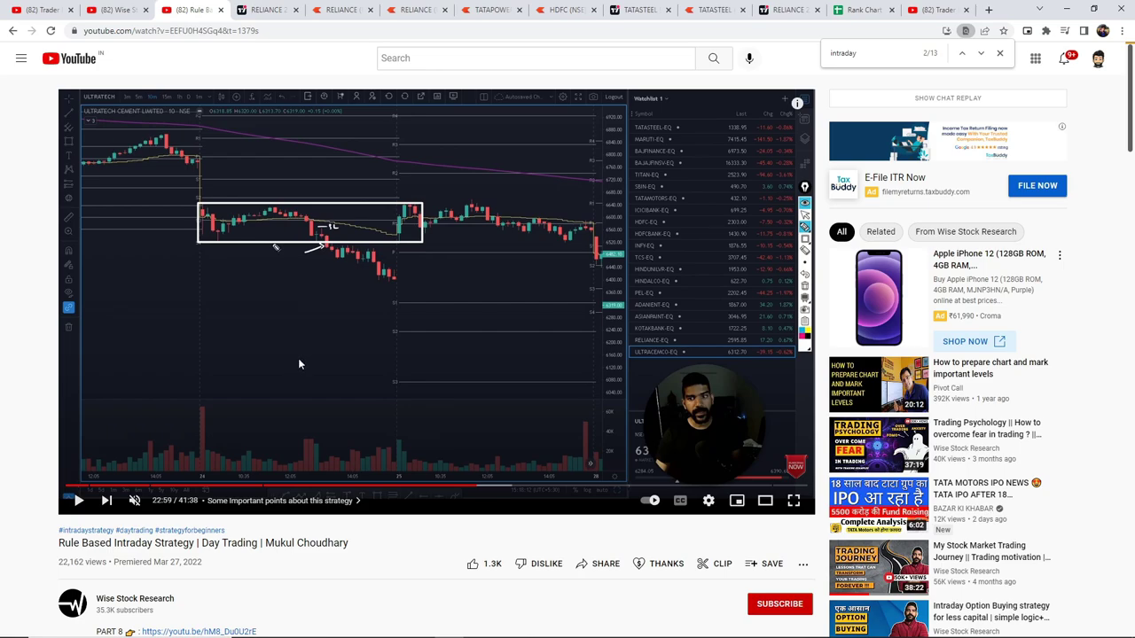
left_click(999, 53)
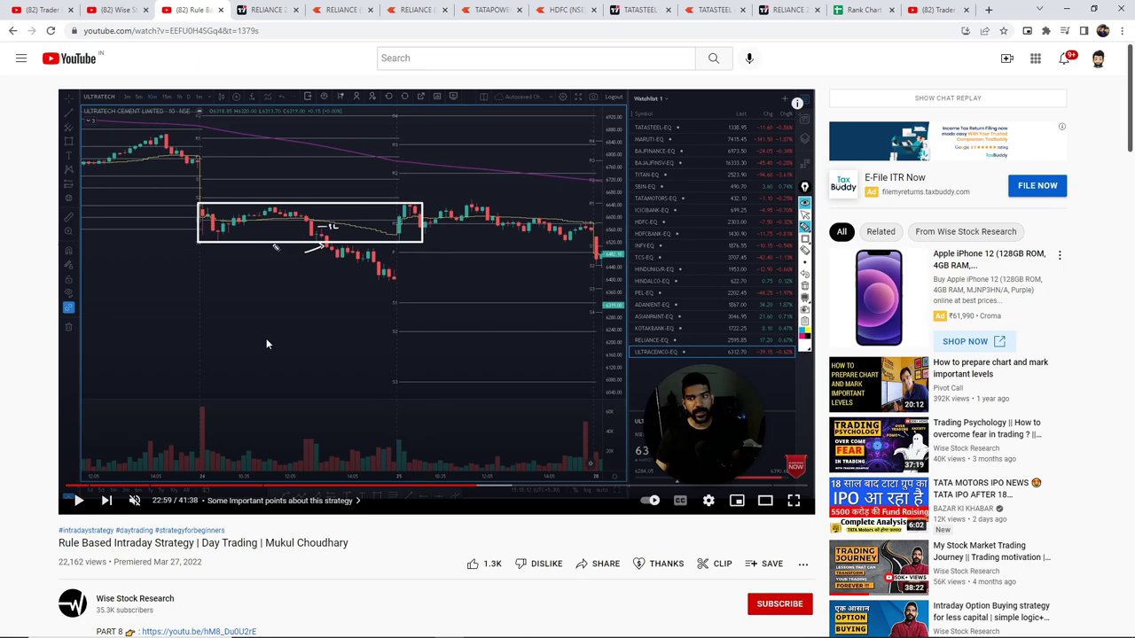
Switch to the RELIANCE chart in TradingView and try to add a custom 10-minute interval.
left_click(269, 9)
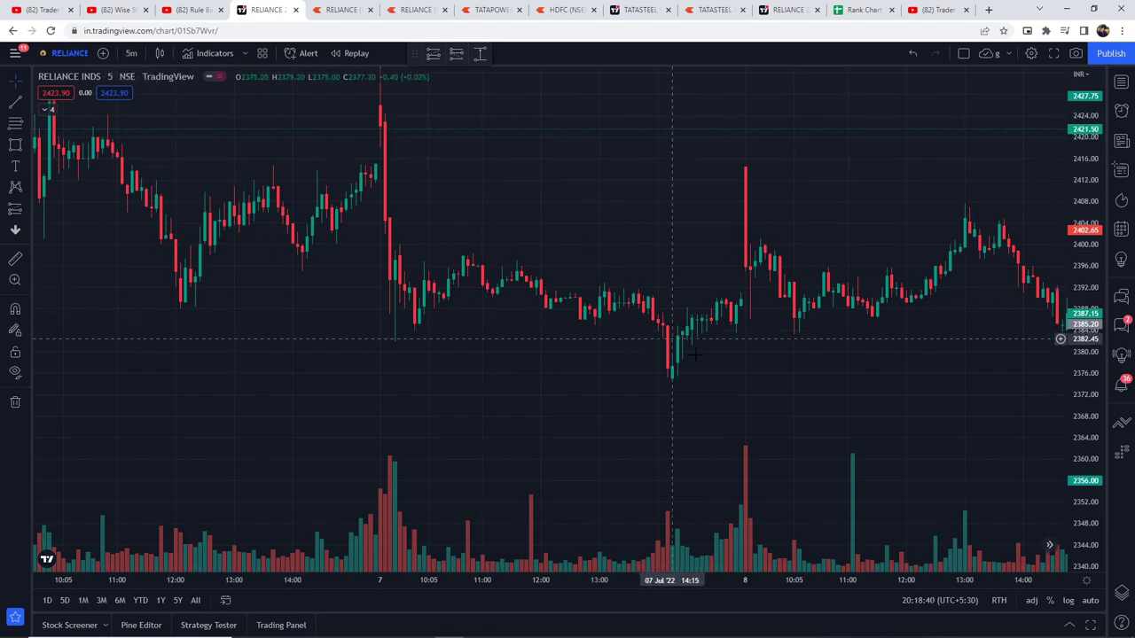
left_click(131, 53)
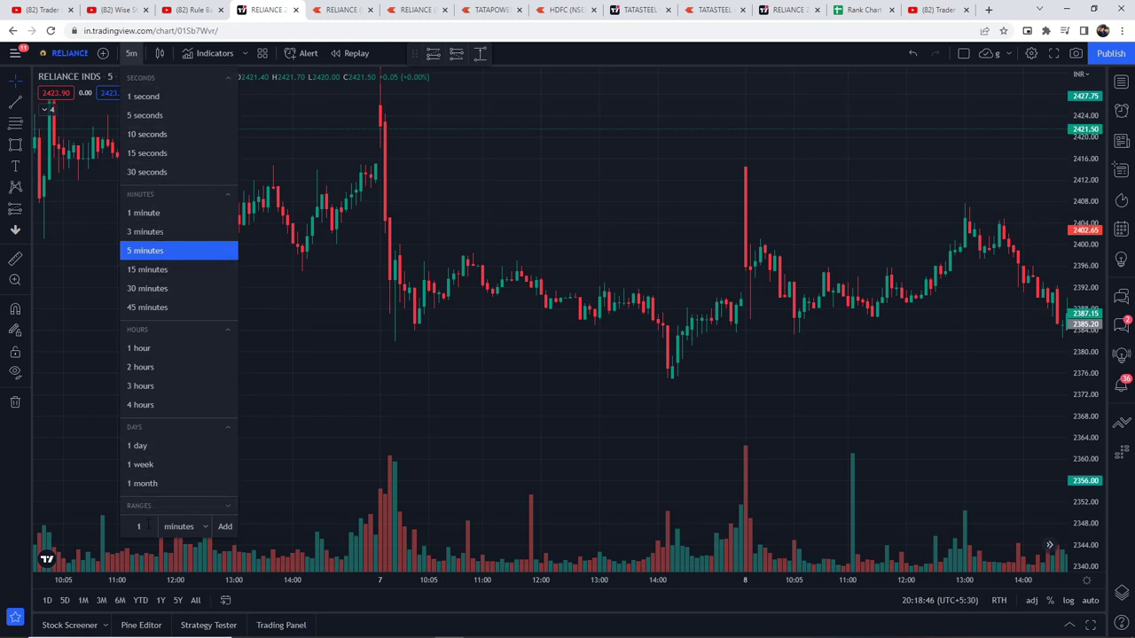
type("10")
left_click(226, 527)
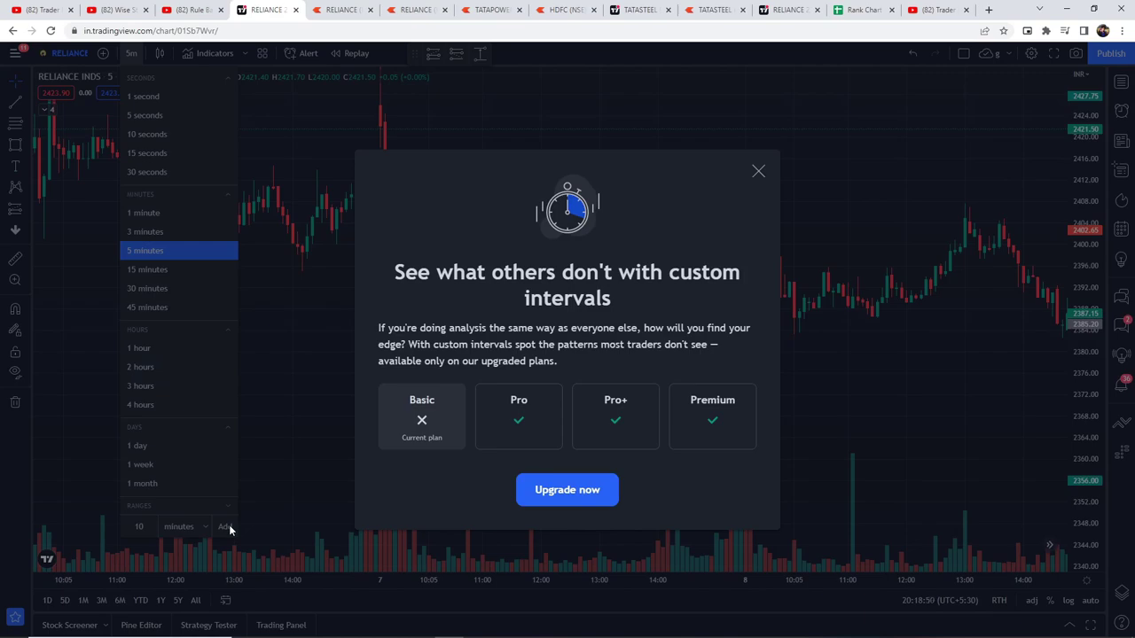
left_click(758, 171)
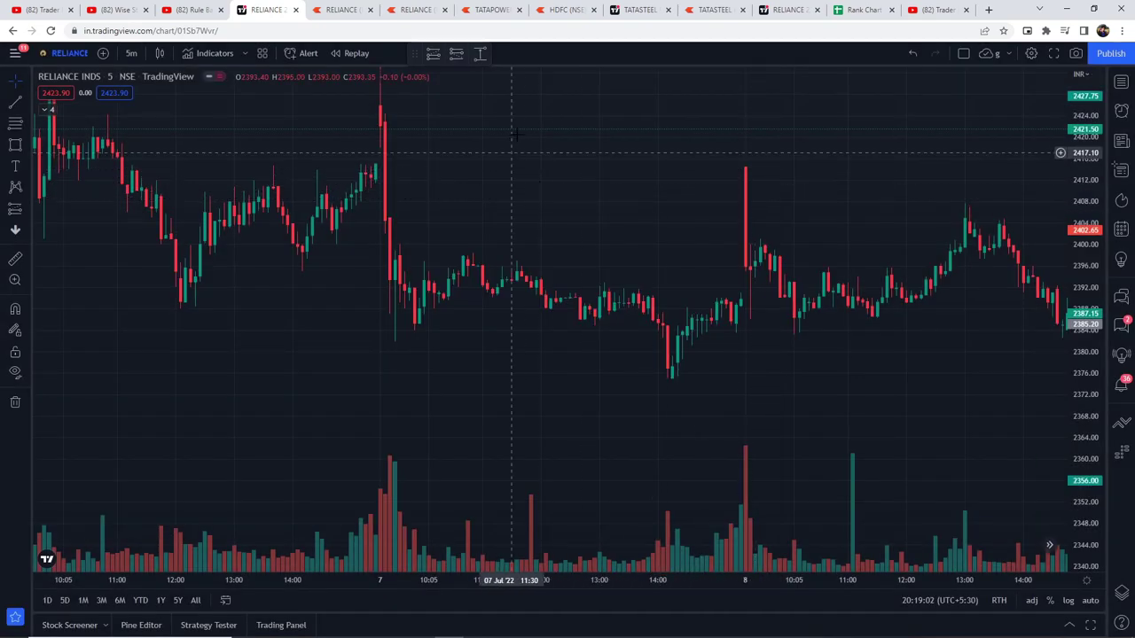
Compare the 5-minute RELIANCE charts in TradingView and Zerodha Kite around 7 and 8 July 2022.
left_click_drag(727, 175, 714, 206)
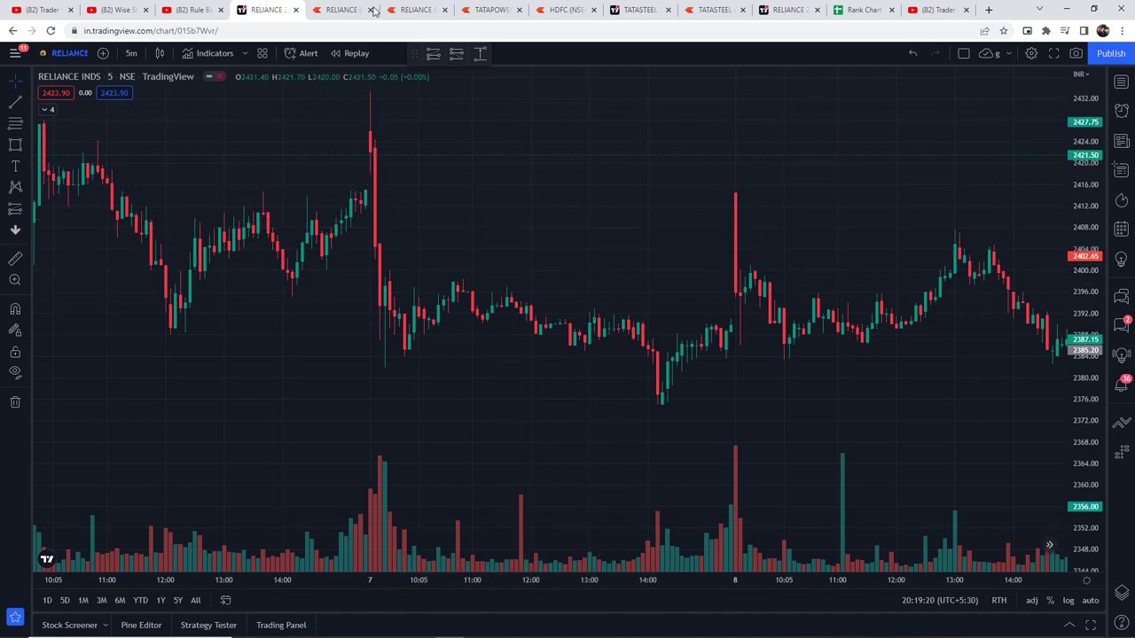
left_click(341, 8)
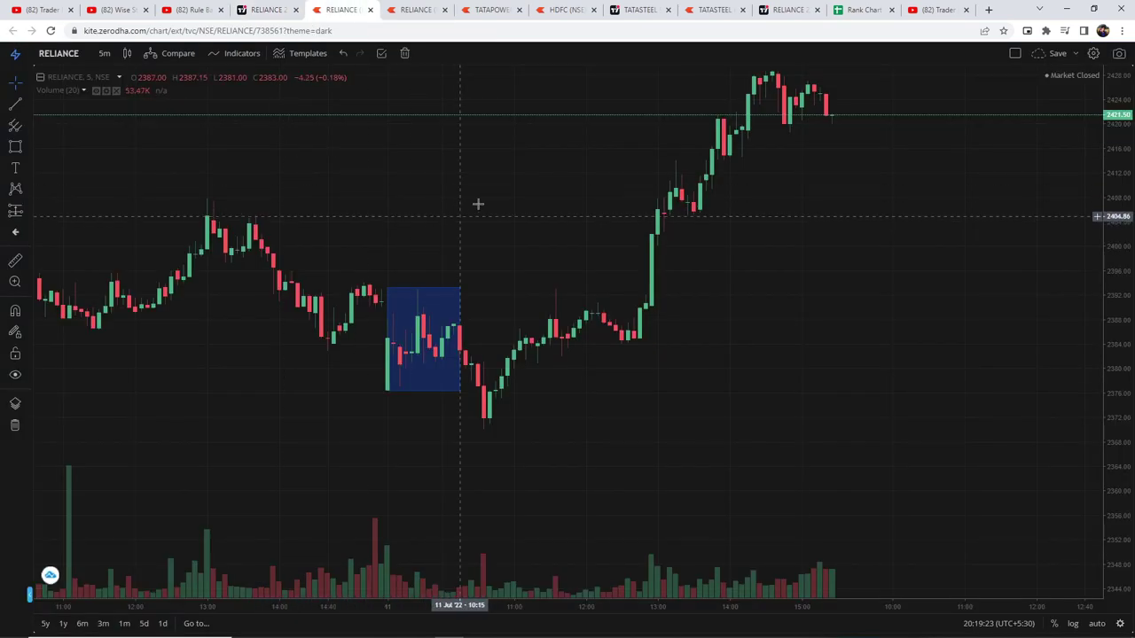
left_click_drag(360, 192, 1028, 194)
left_click_drag(524, 215, 589, 222)
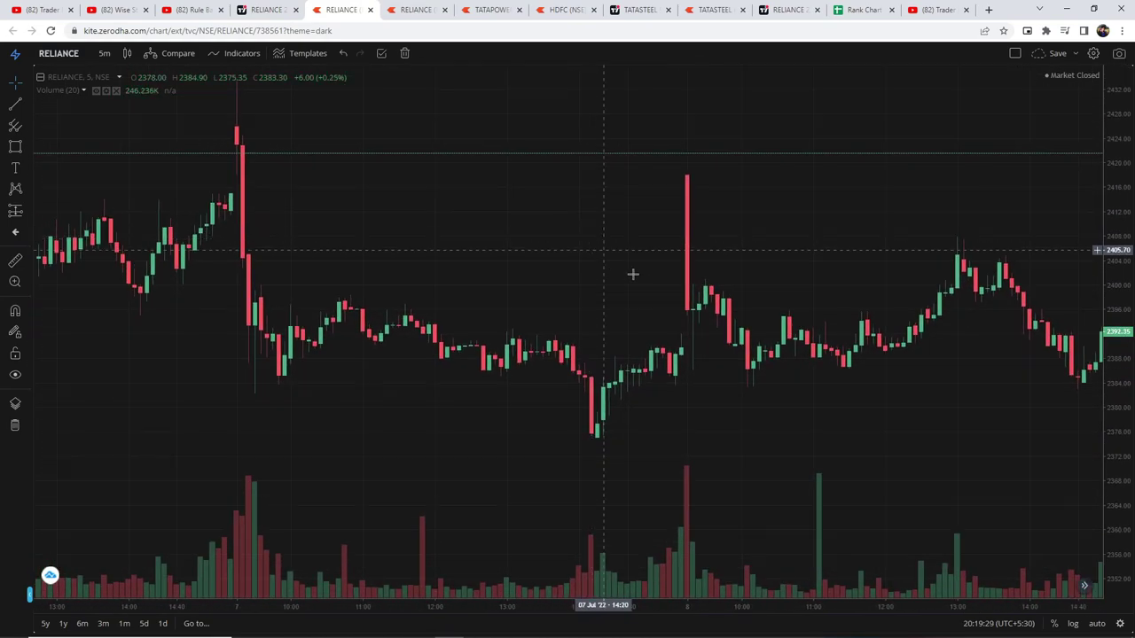
left_click(266, 10)
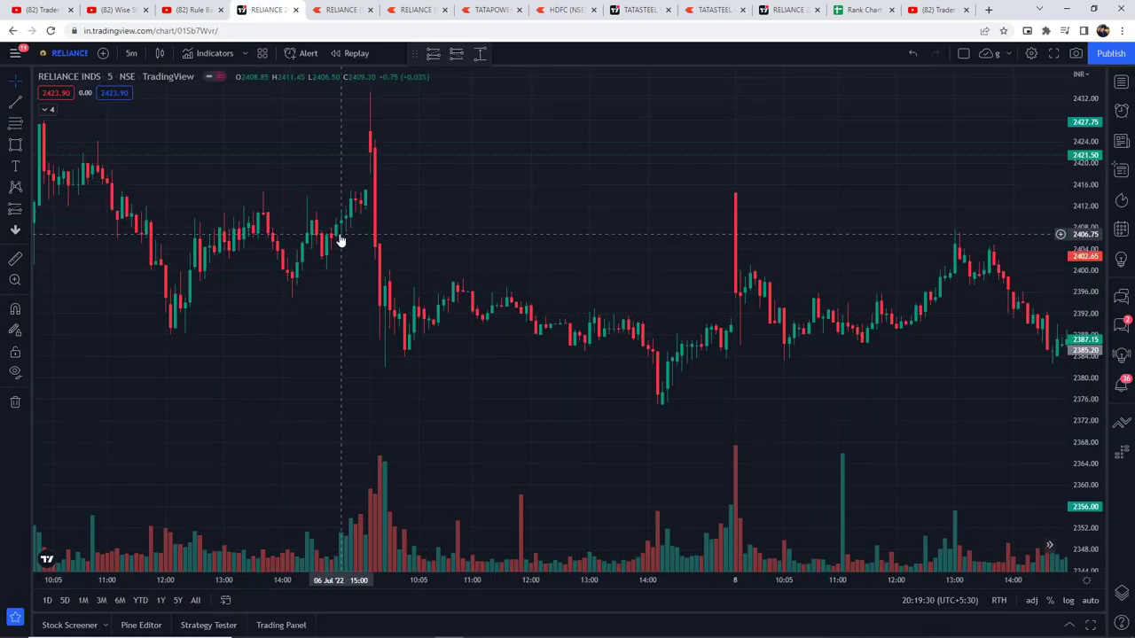
left_click(343, 8)
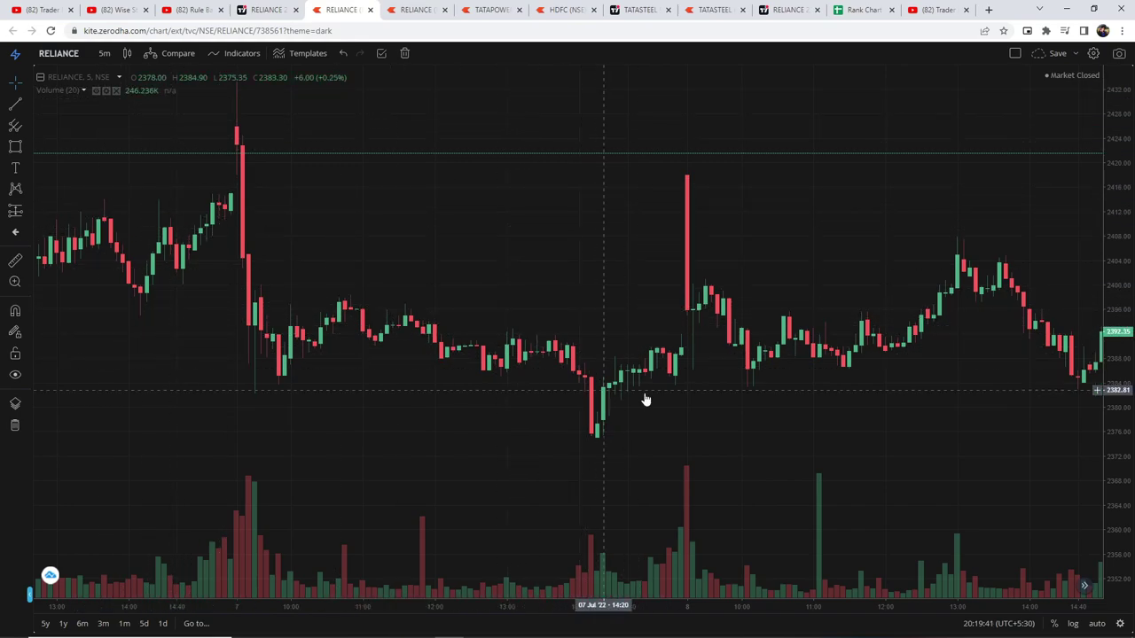
mouse_move(570, 293)
left_mouse_down()
mouse_move(553, 312)
mouse_move(556, 281)
left_mouse_up()
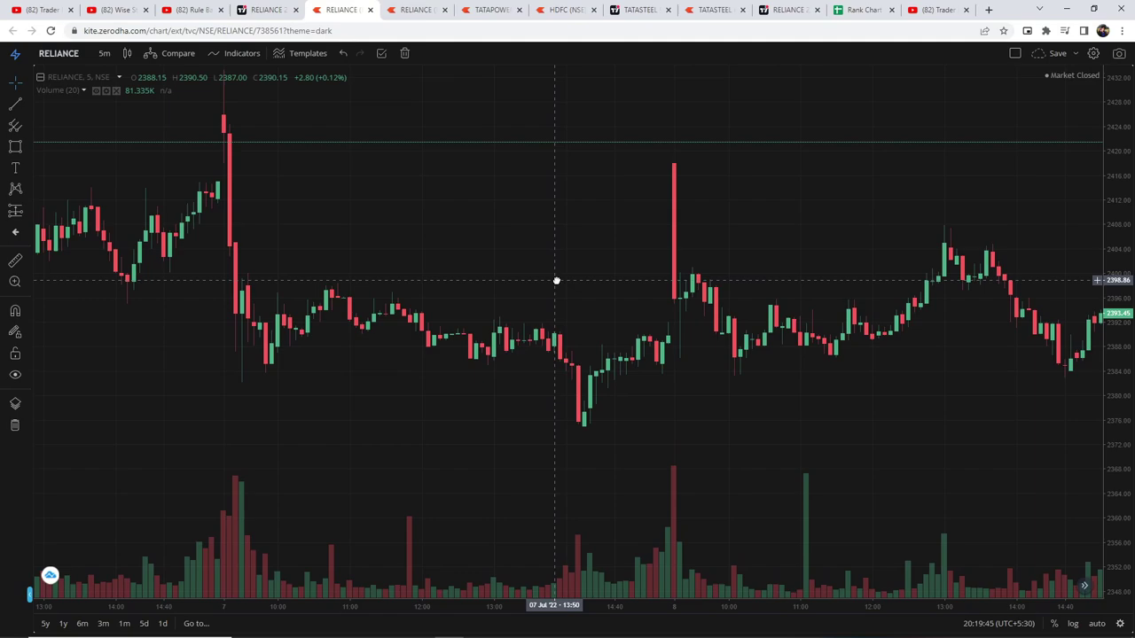
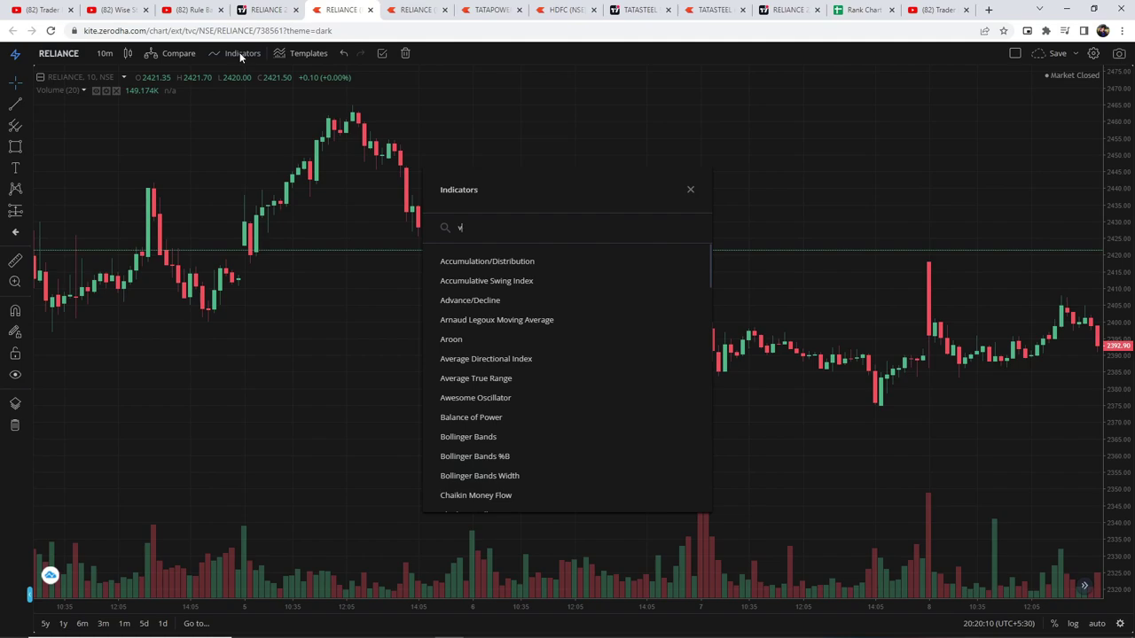
Add the VWAP indicator to the 10-minute RELIANCE chart and make its line thicker.
type("wap")
left_click(461, 260)
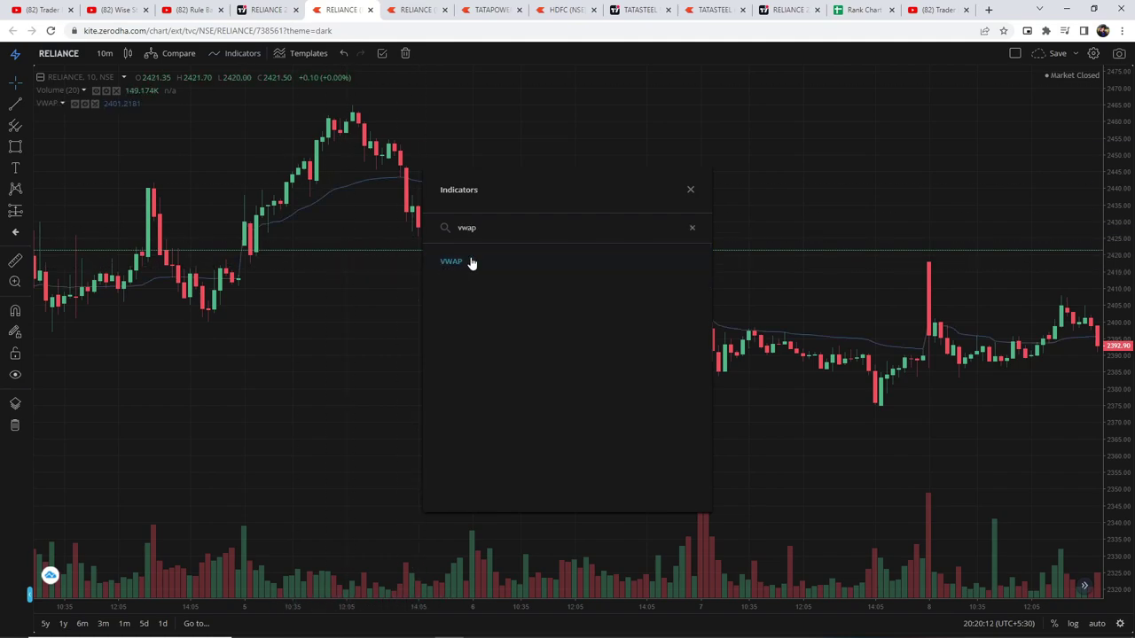
left_click(690, 189)
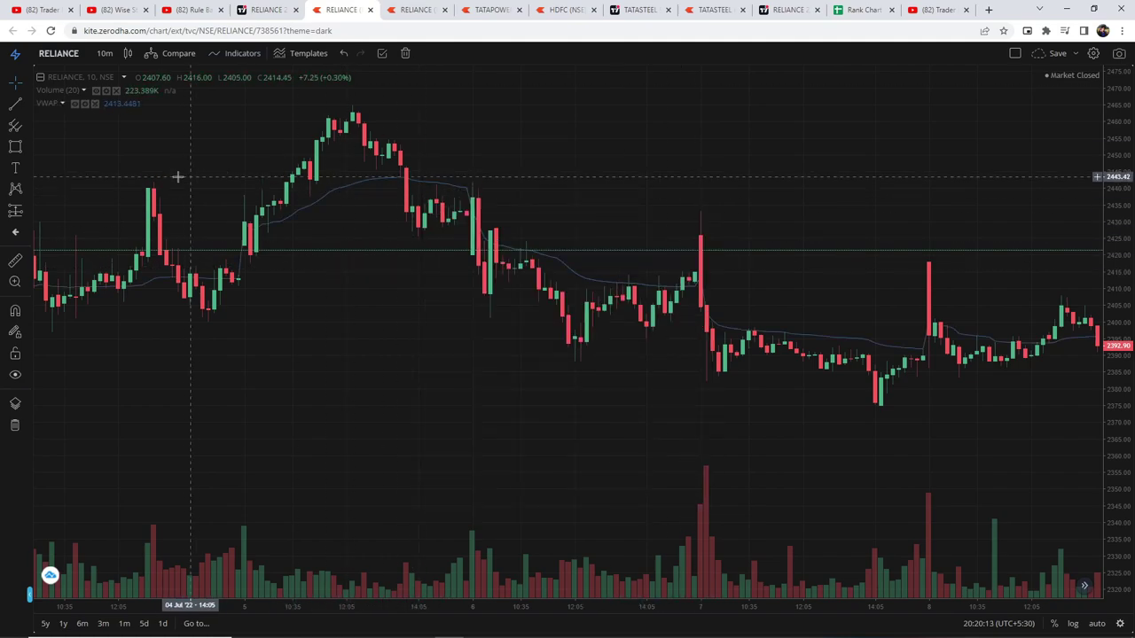
left_click(85, 105)
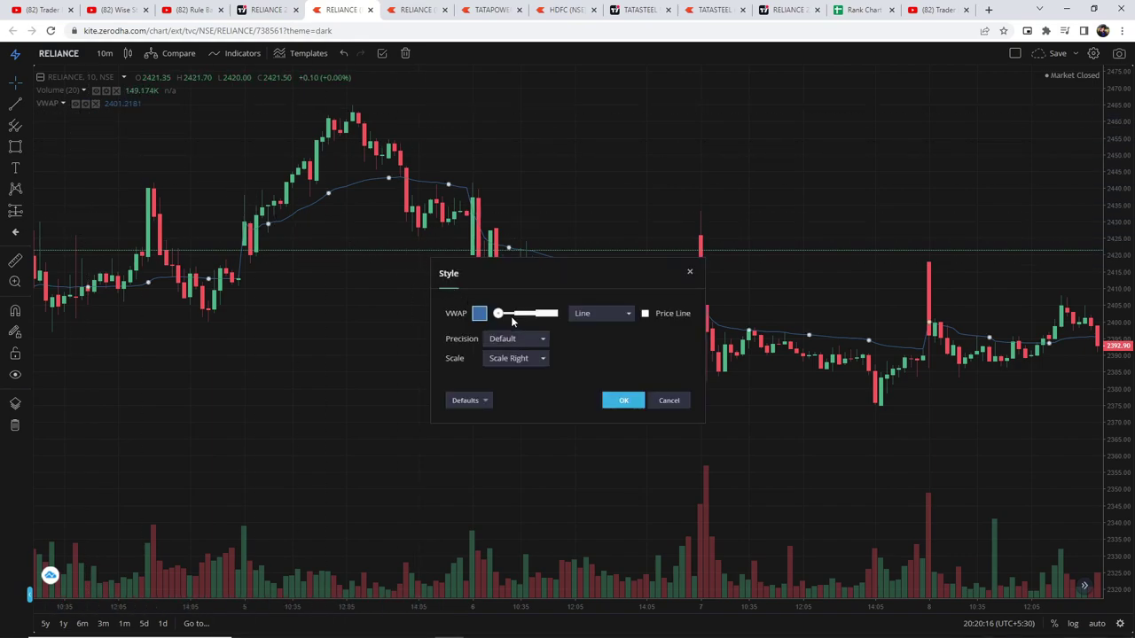
left_click(624, 401)
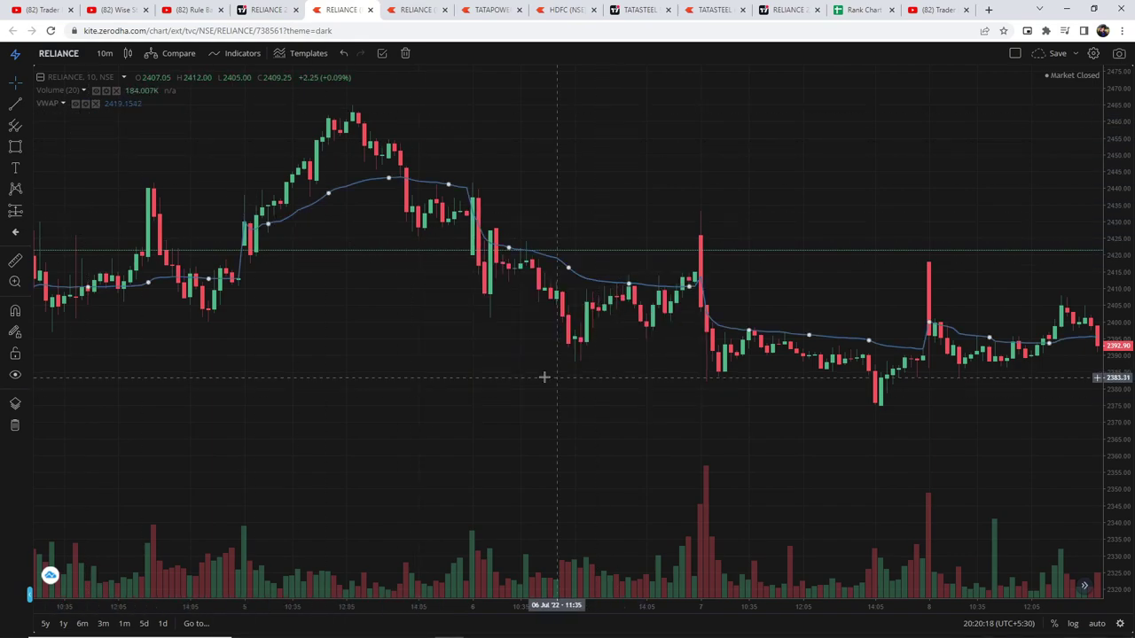
Add the Moving Average Exponential indicator to the RELIANCE chart.
left_click(235, 53)
type("ema")
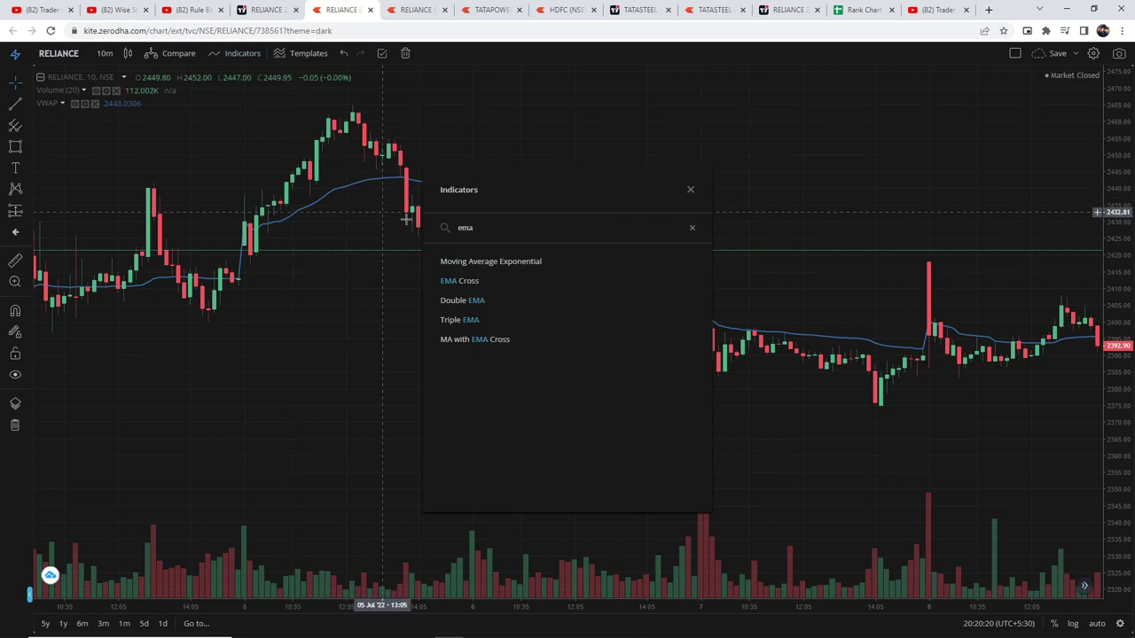
left_click(499, 261)
left_click(691, 191)
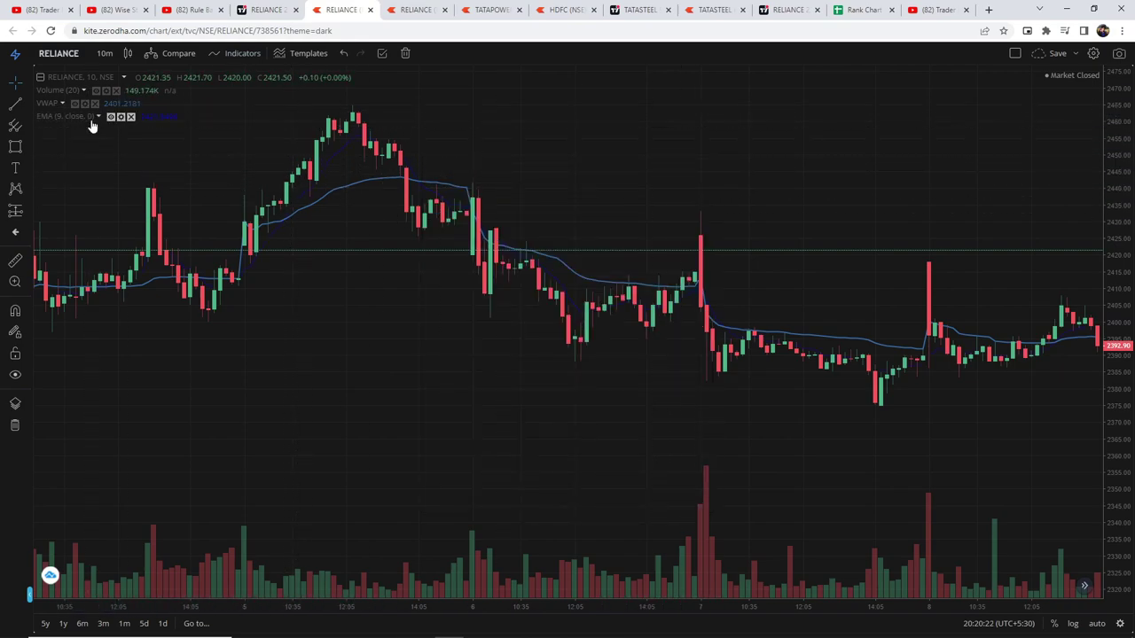
Set the EMA's length to 200 and its plot color to white.
left_click(122, 117)
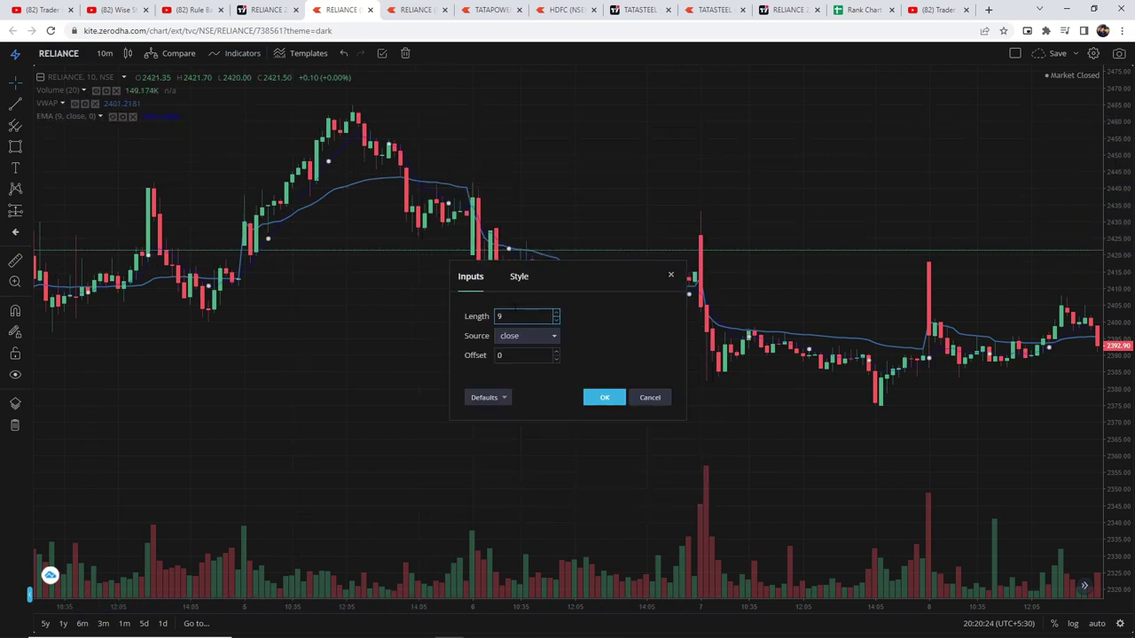
type("200")
left_click(519, 277)
left_click(491, 317)
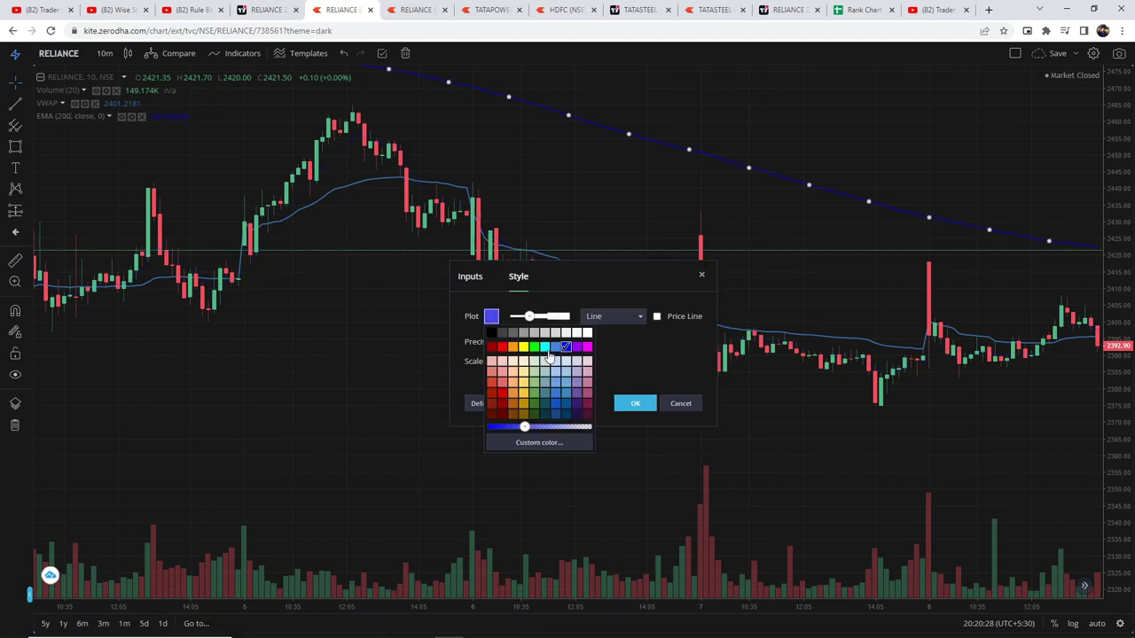
left_click(585, 335)
left_click(629, 406)
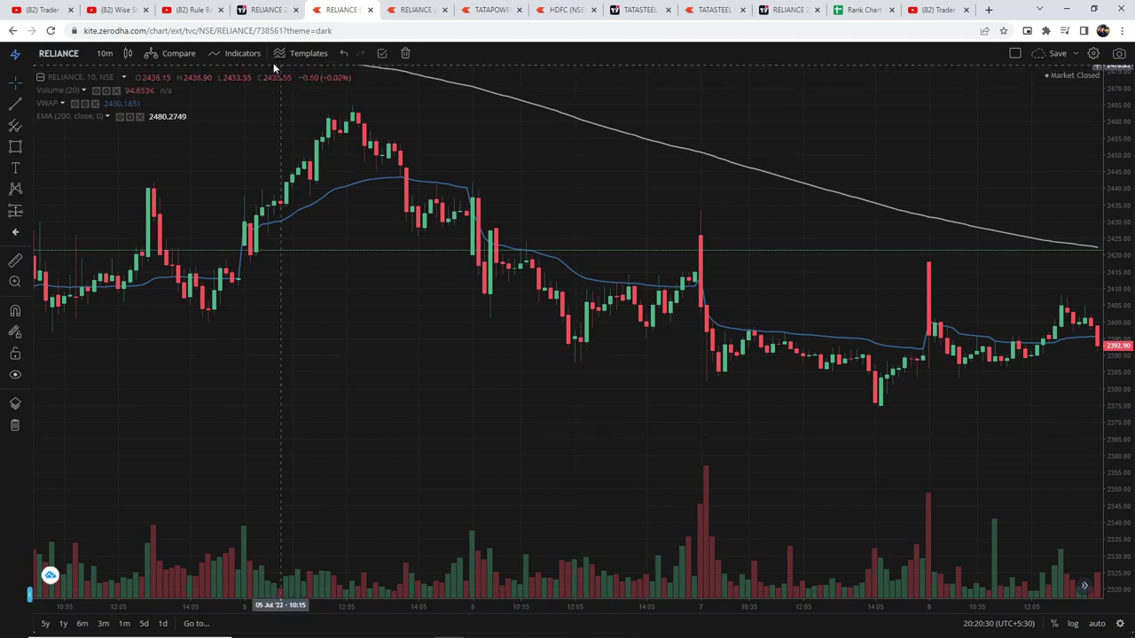
Add the Pivot Points Standard indicator to the RELIANCE chart.
left_click(246, 54)
type("pivot")
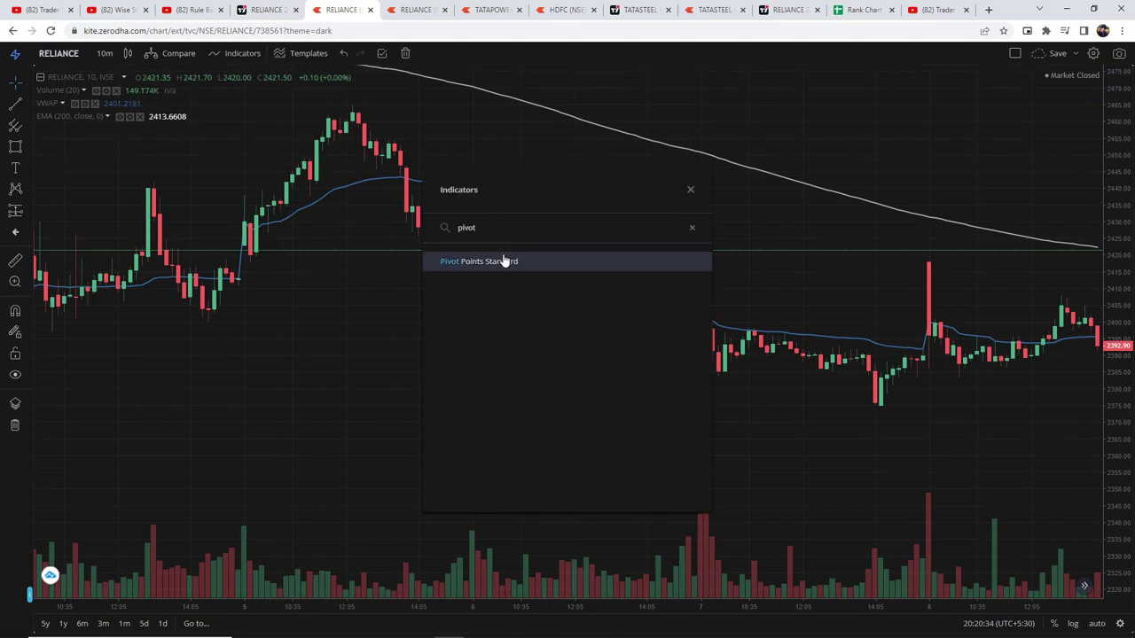
left_click(507, 261)
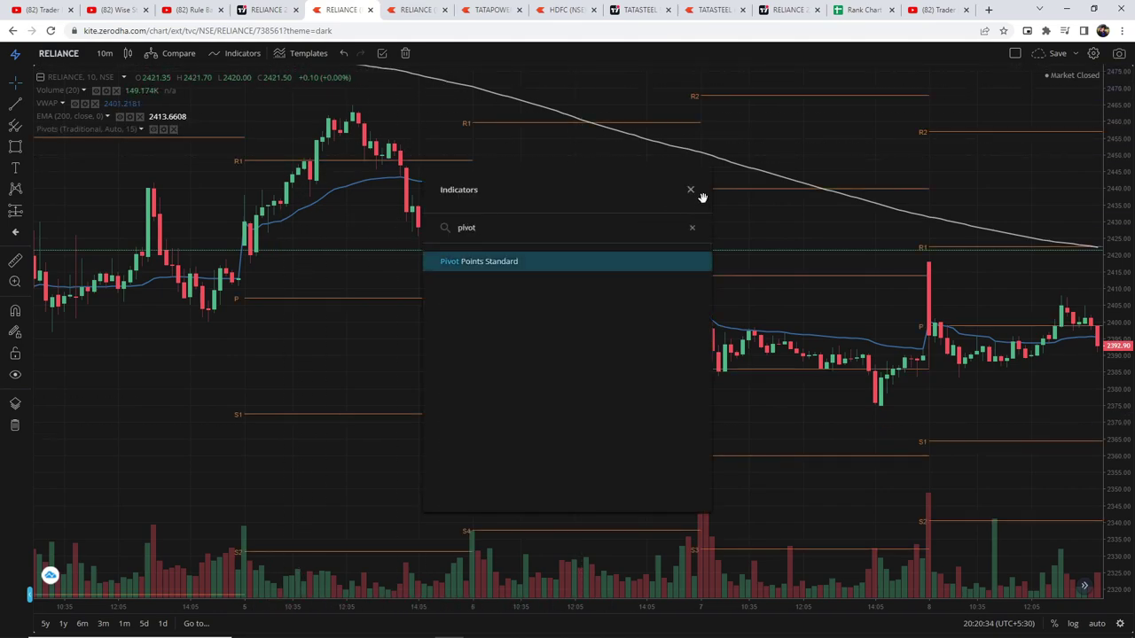
left_click(691, 189)
Set the pivot indicator's number of pivots back to 1000 and check the historical pivot levels on the chart.
left_click(164, 130)
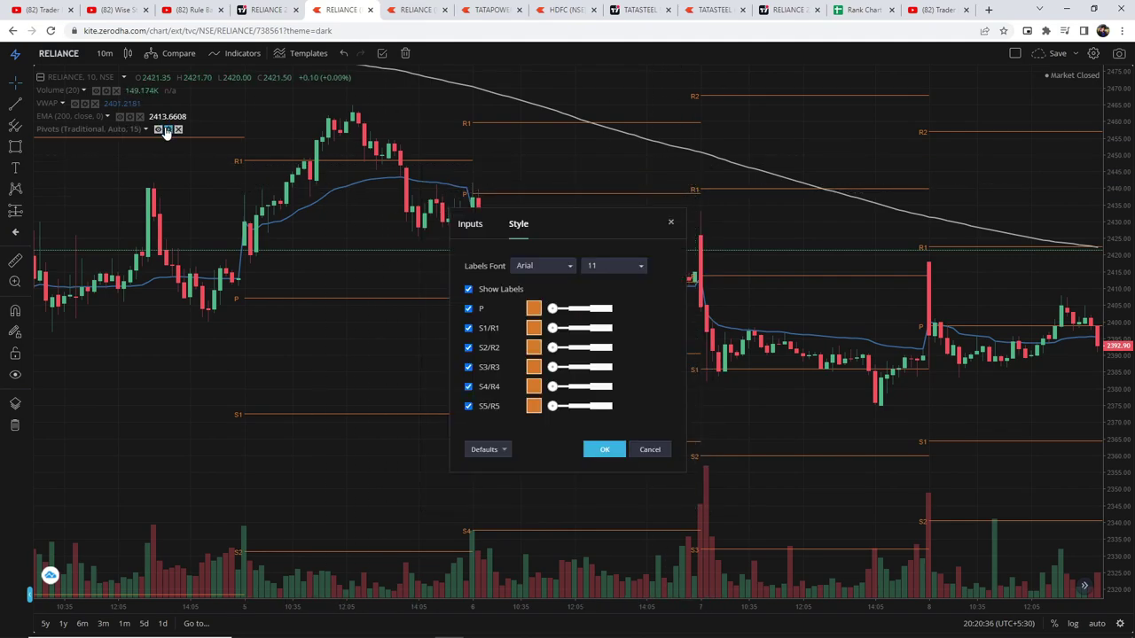
left_click(480, 231)
left_click(542, 326)
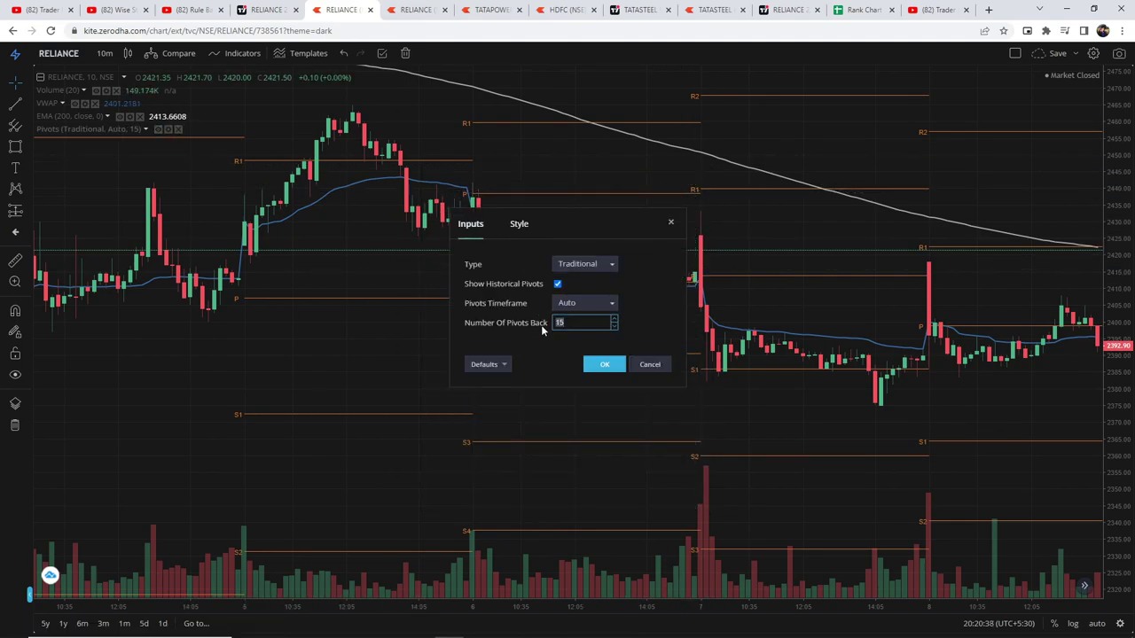
type("1000")
left_click(604, 365)
scroll(435, 324, "down", 5)
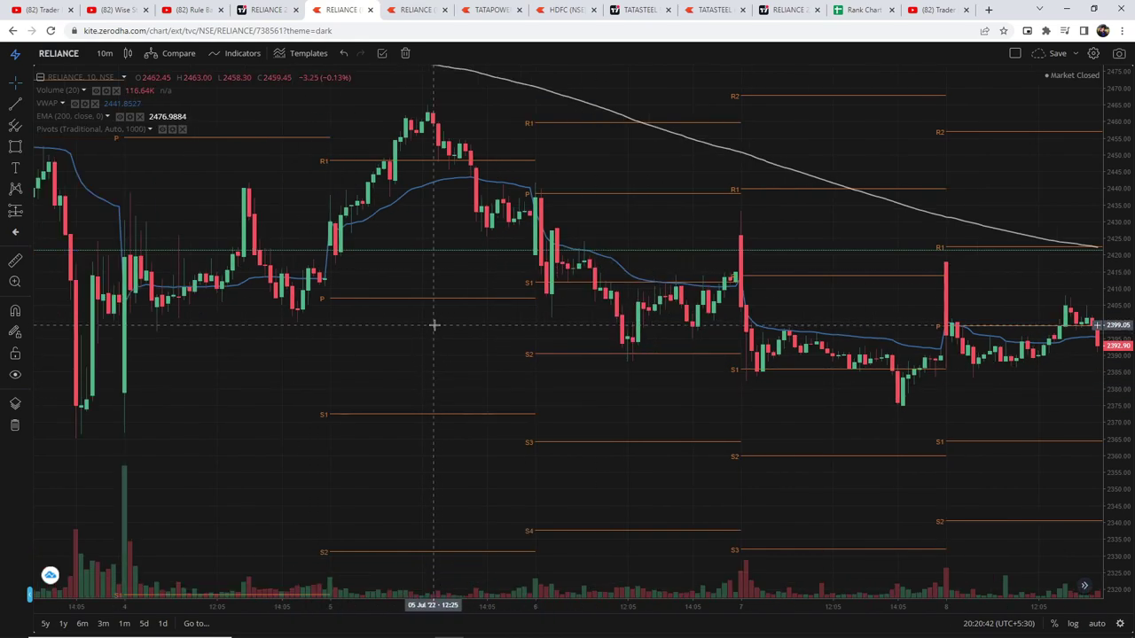
scroll(543, 355, "down", 3)
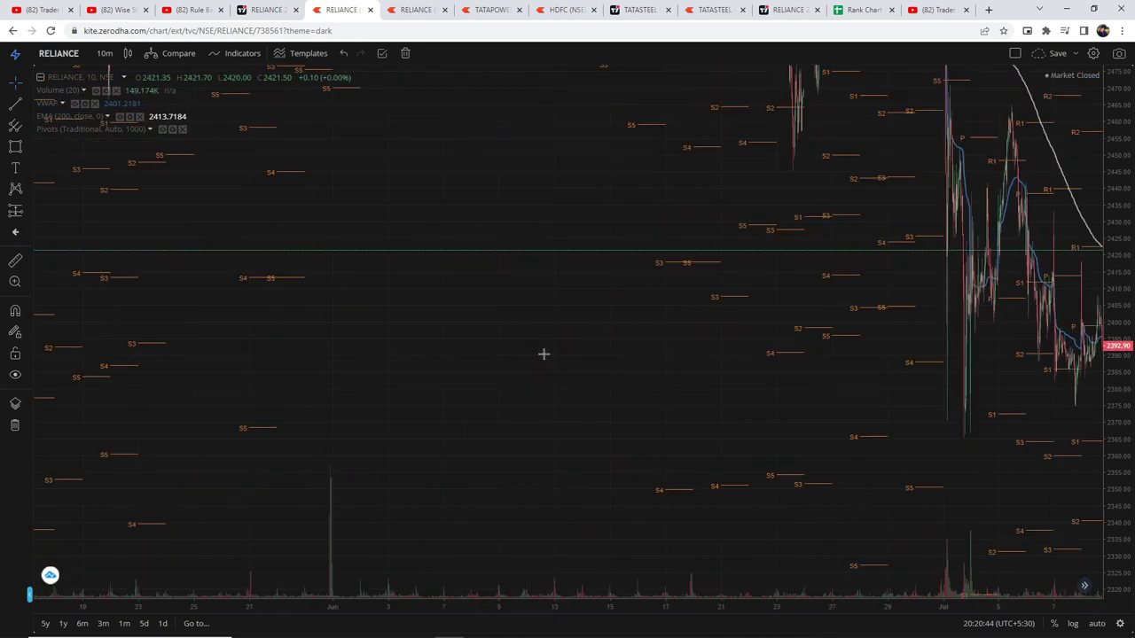
Draw a rectangle over the 8 July 2022 initial balance, from 09:15 to 10:15, spanning prices of about 2418 to 2383.
scroll(542, 355, "up", 6)
scroll(782, 403, "up", 5)
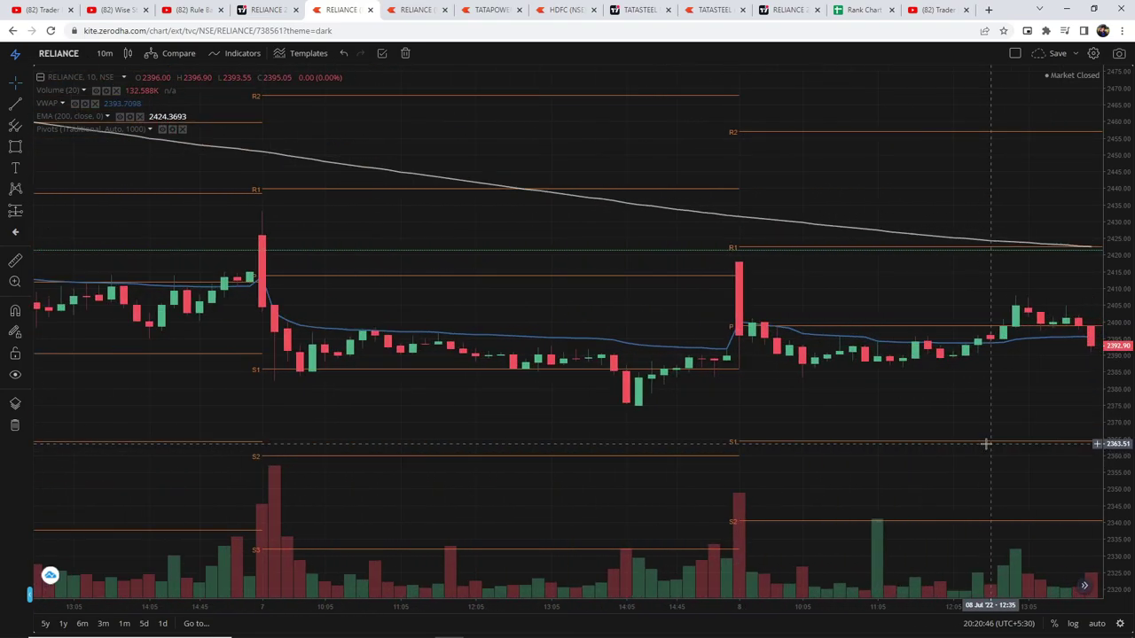
left_click_drag(920, 405, 918, 369)
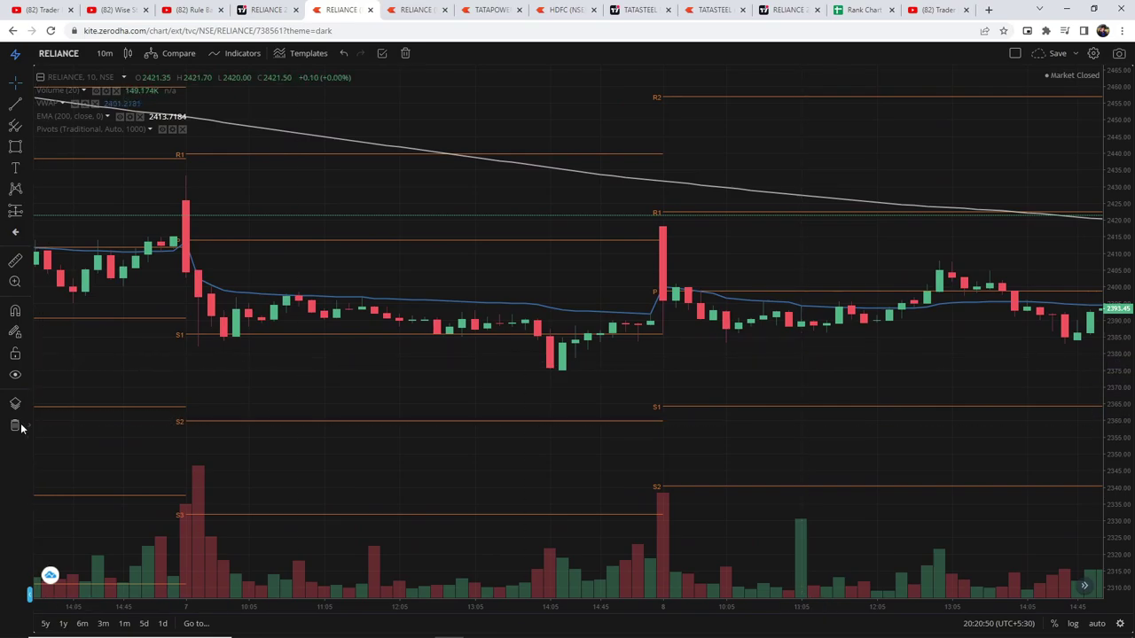
left_click_drag(787, 390, 715, 403)
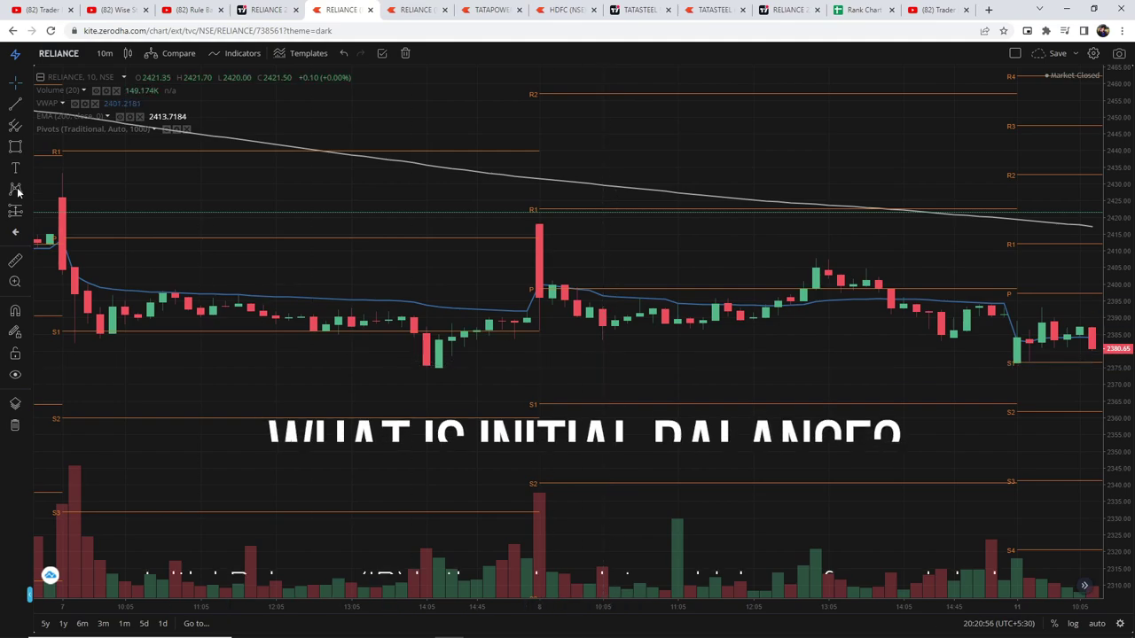
left_click(526, 310)
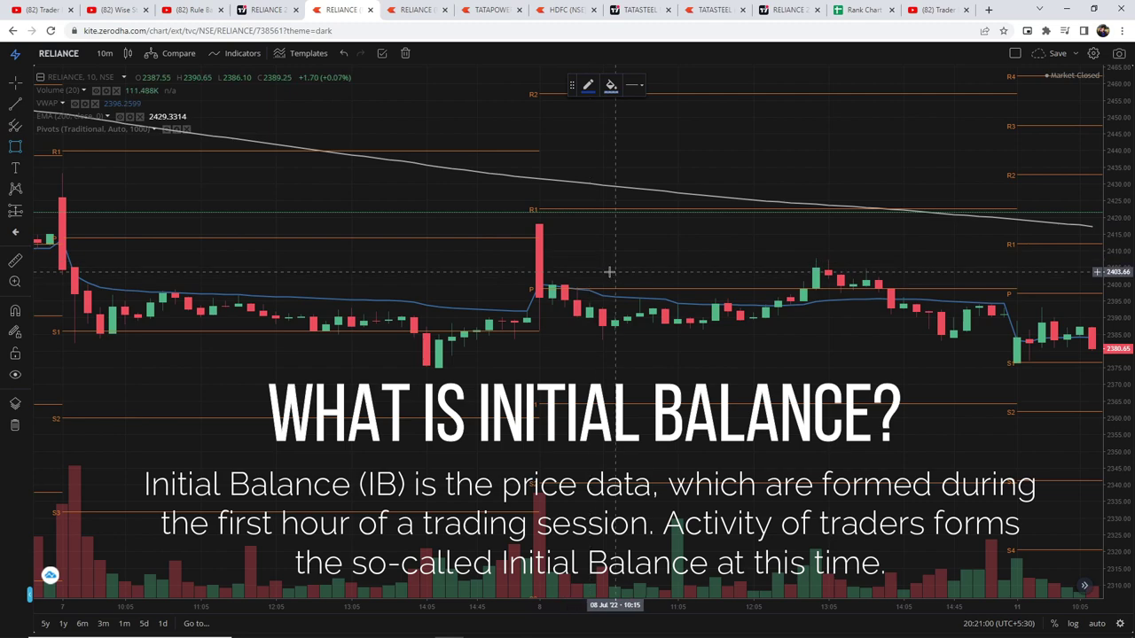
left_click(539, 223)
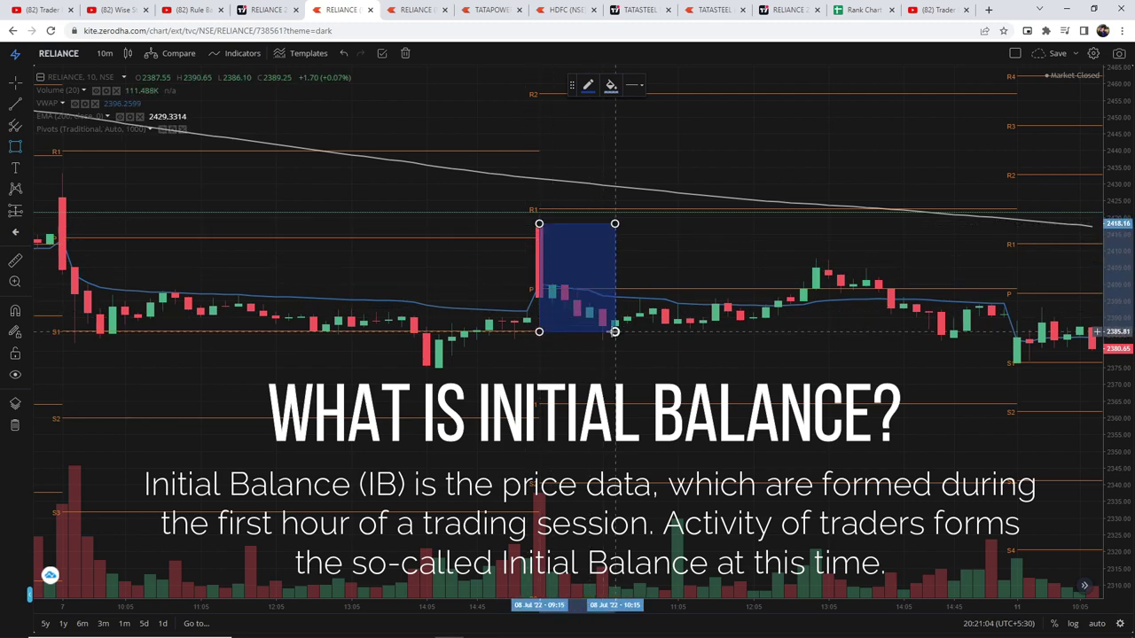
left_click(602, 337)
left_click_drag(603, 337, 615, 339)
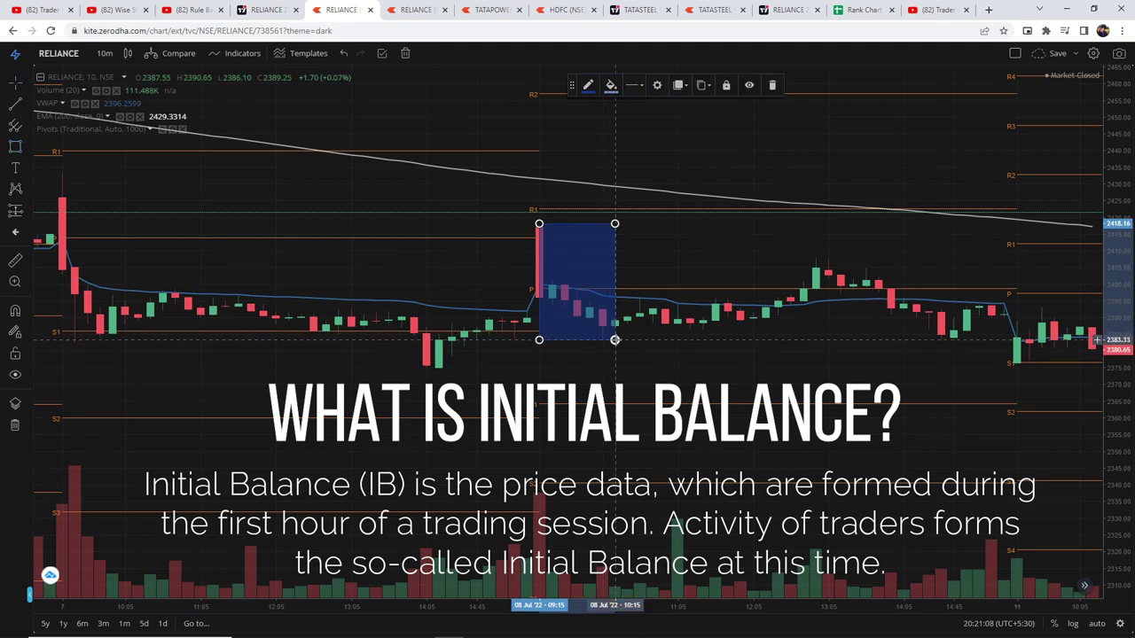
left_click(519, 368)
Examine the marked 8 July initial balance range and the price action that follows it on the RELIANCE chart.
left_click_drag(685, 386, 527, 228)
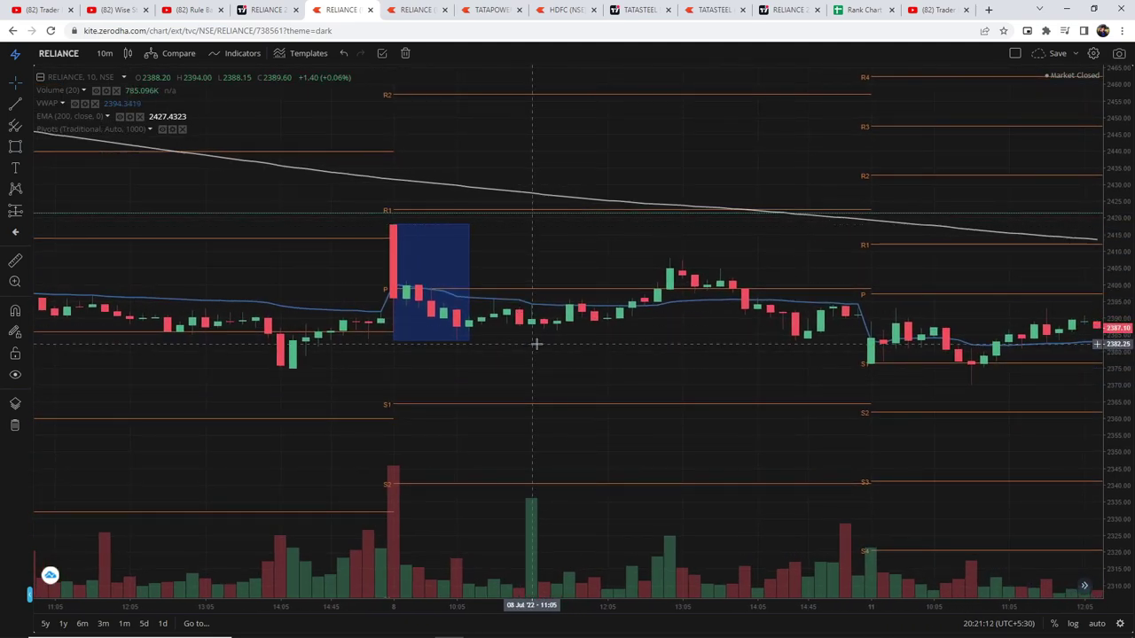
scroll(537, 342, "down", 3)
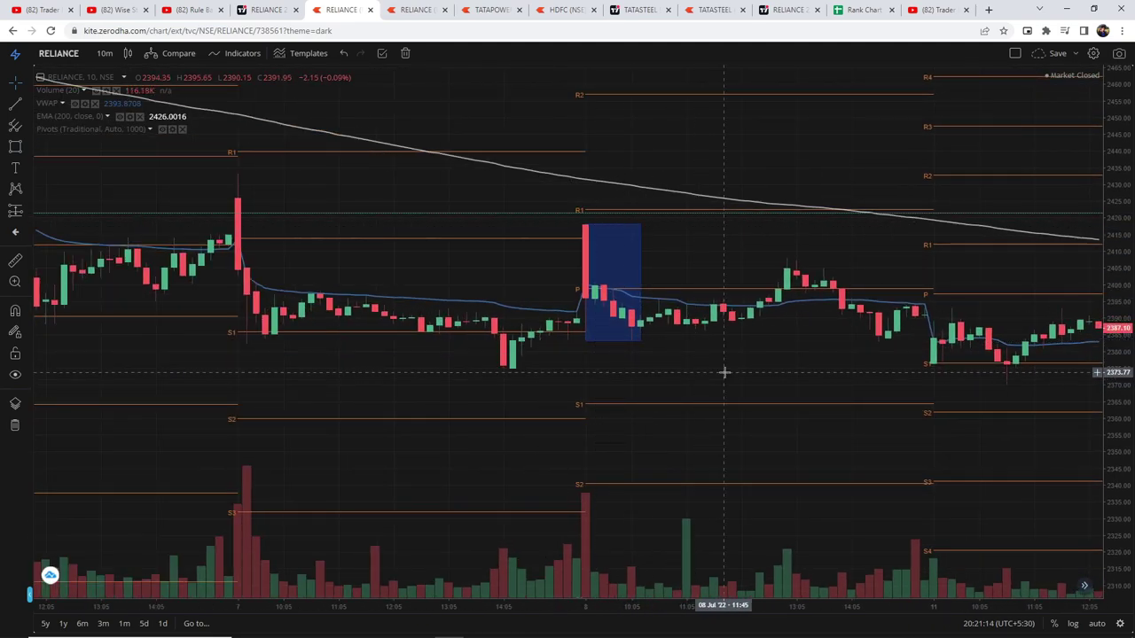
left_click_drag(725, 372, 780, 384)
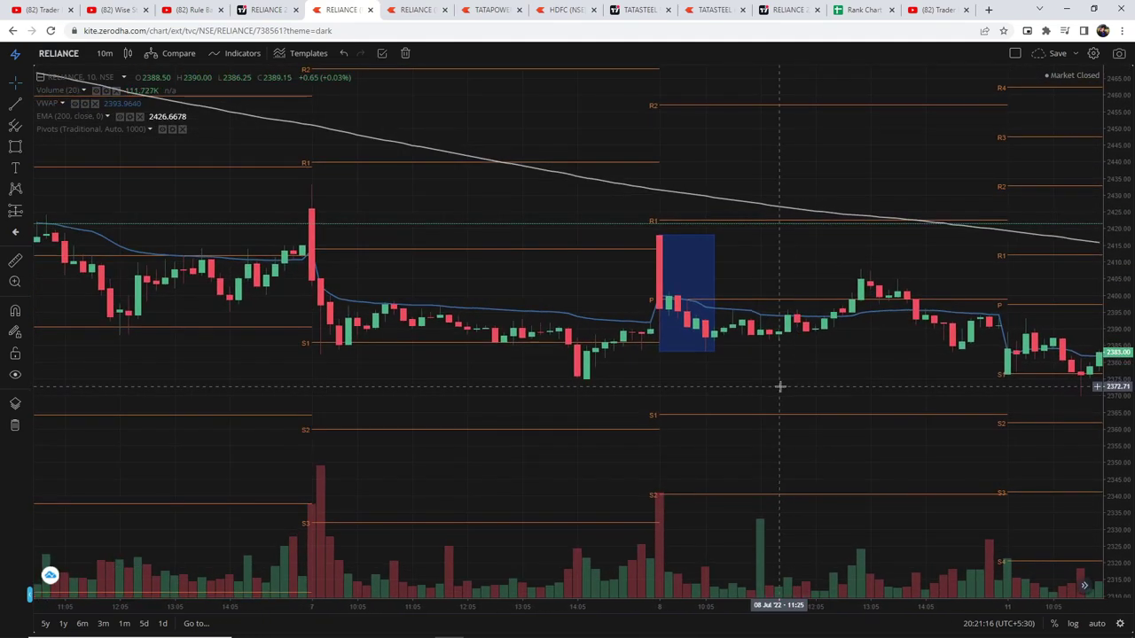
scroll(753, 389, "up", 2)
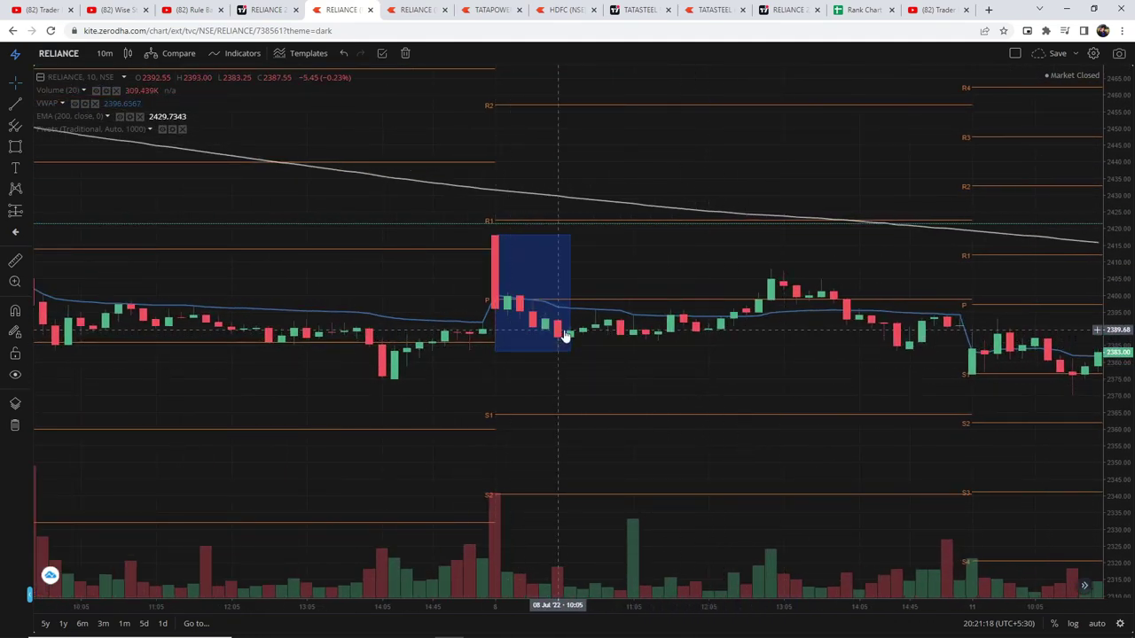
left_click(497, 304)
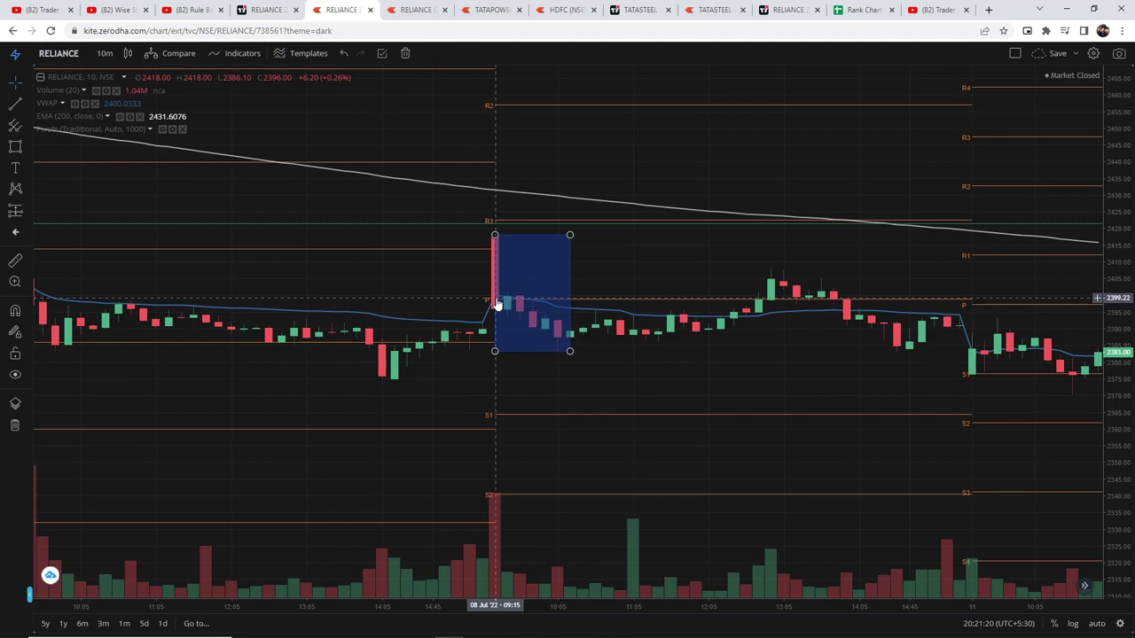
left_click(572, 294)
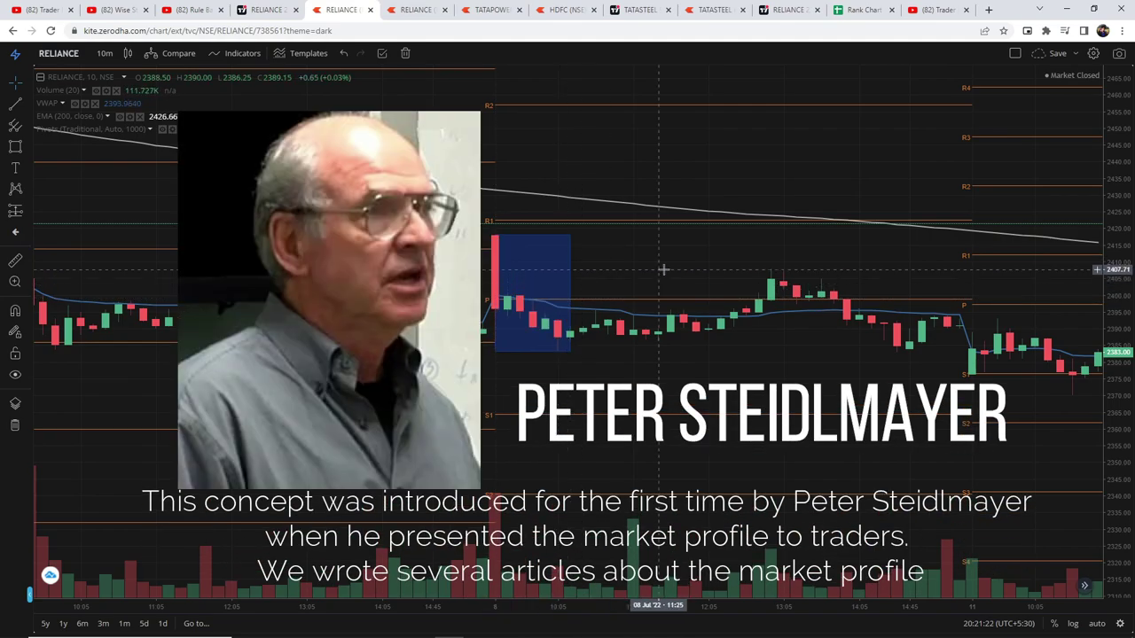
left_click_drag(1026, 291, 990, 289)
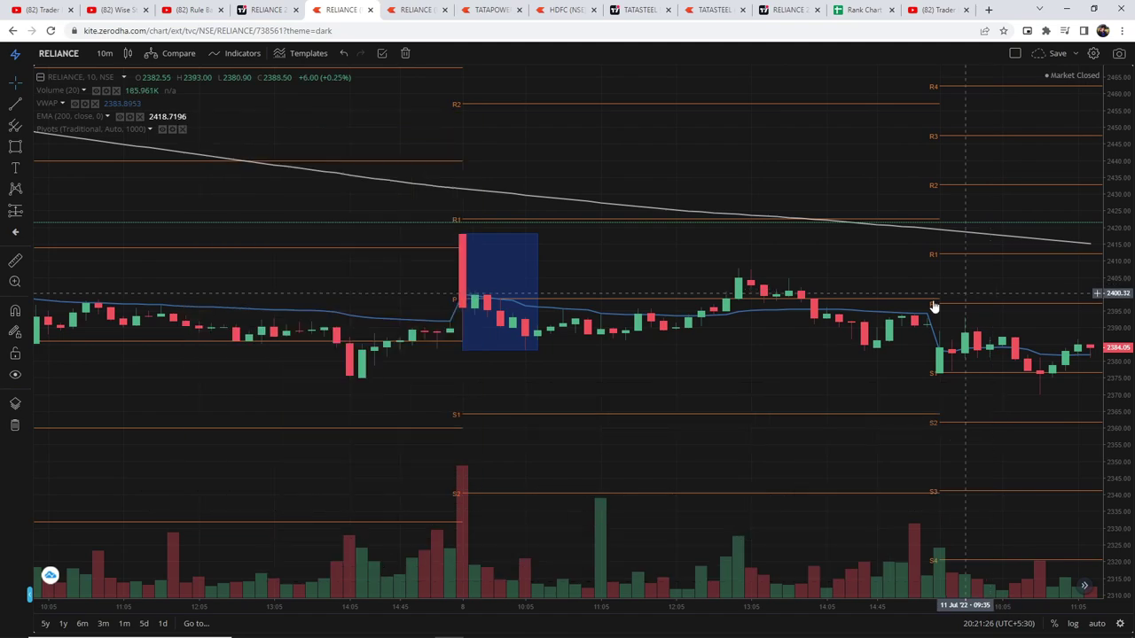
left_click(462, 353)
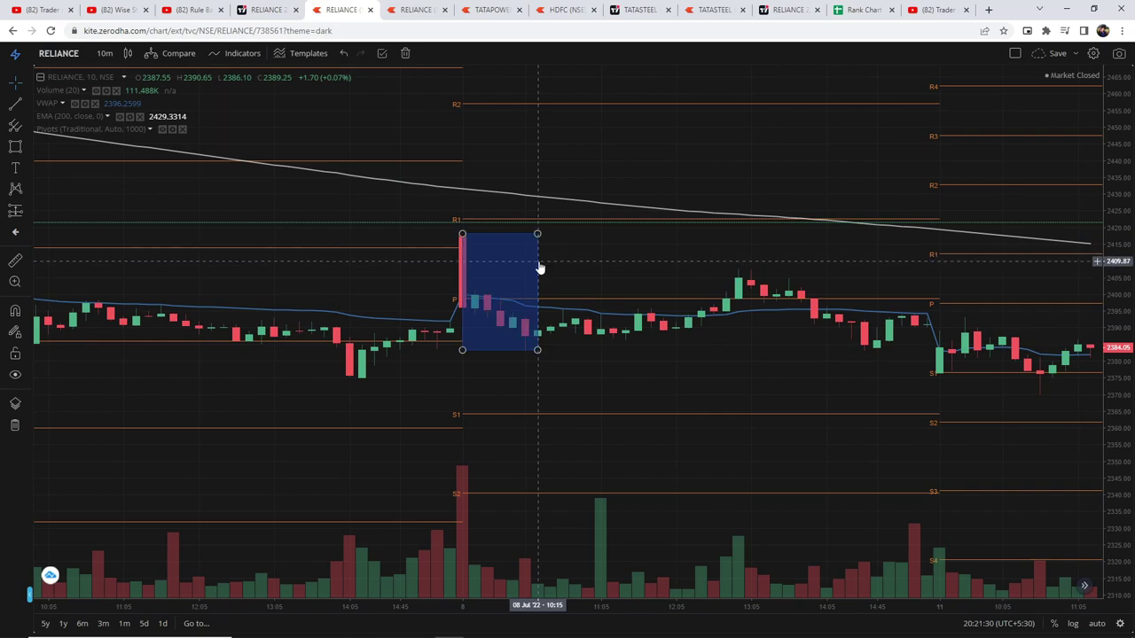
left_click(658, 435)
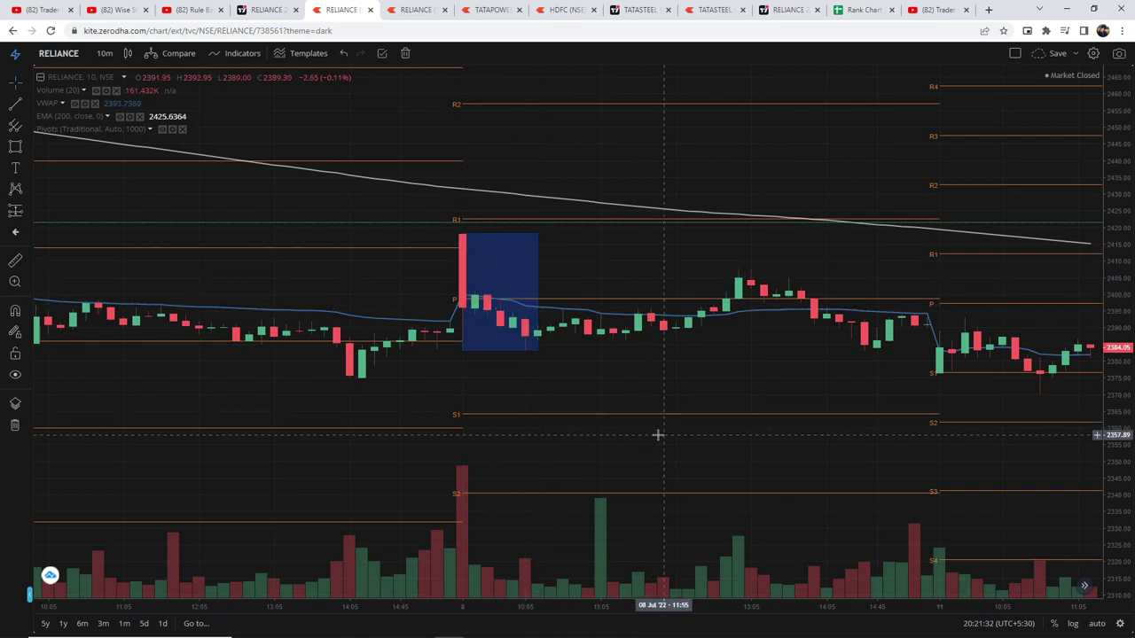
mouse_move(717, 375)
left_mouse_down()
mouse_move(670, 379)
mouse_move(714, 377)
left_mouse_up()
left_click(538, 272)
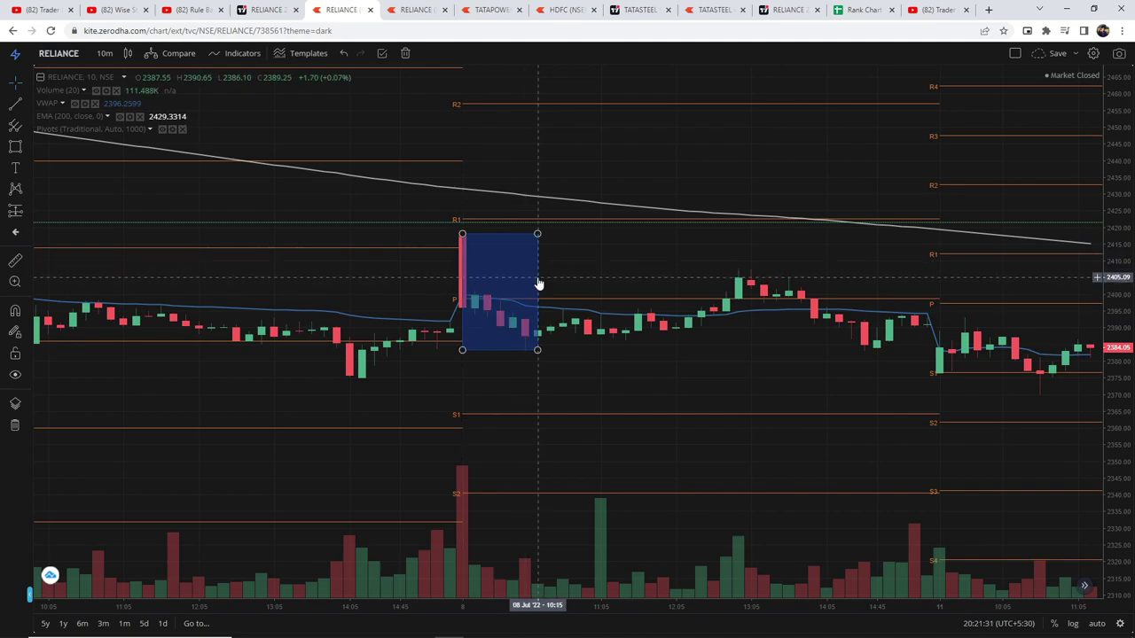
On the other RELIANCE chart, place a long position at the 30 May 2022 11:05 candle with an entry of about 2645.10.
key("ctrl+Tab")
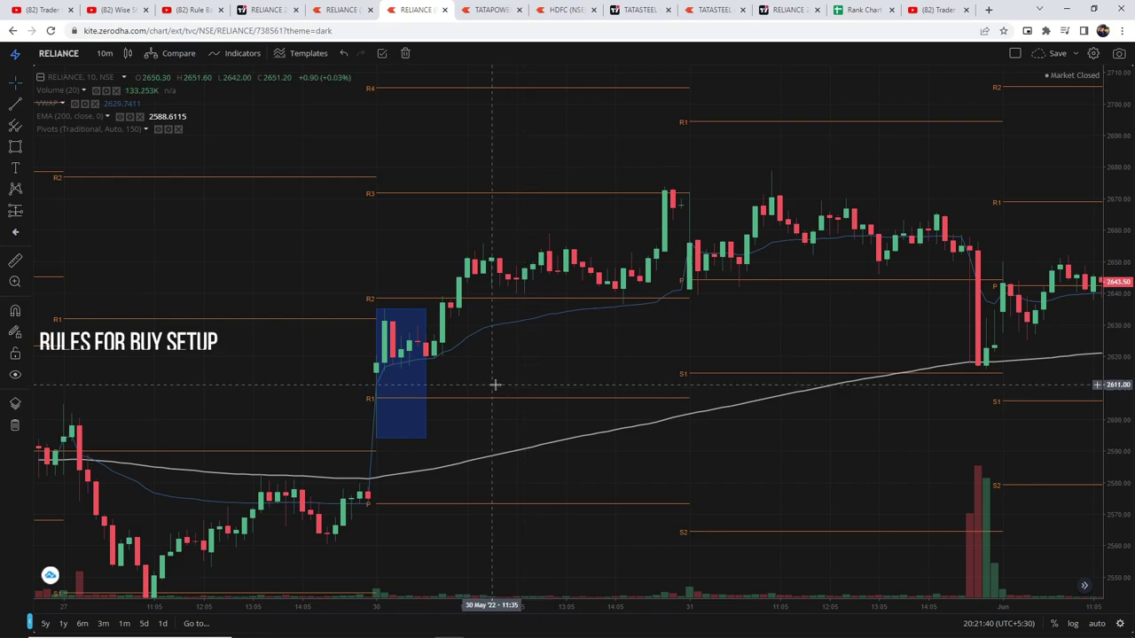
left_click_drag(497, 377, 588, 378)
scroll(792, 426, "up", 2)
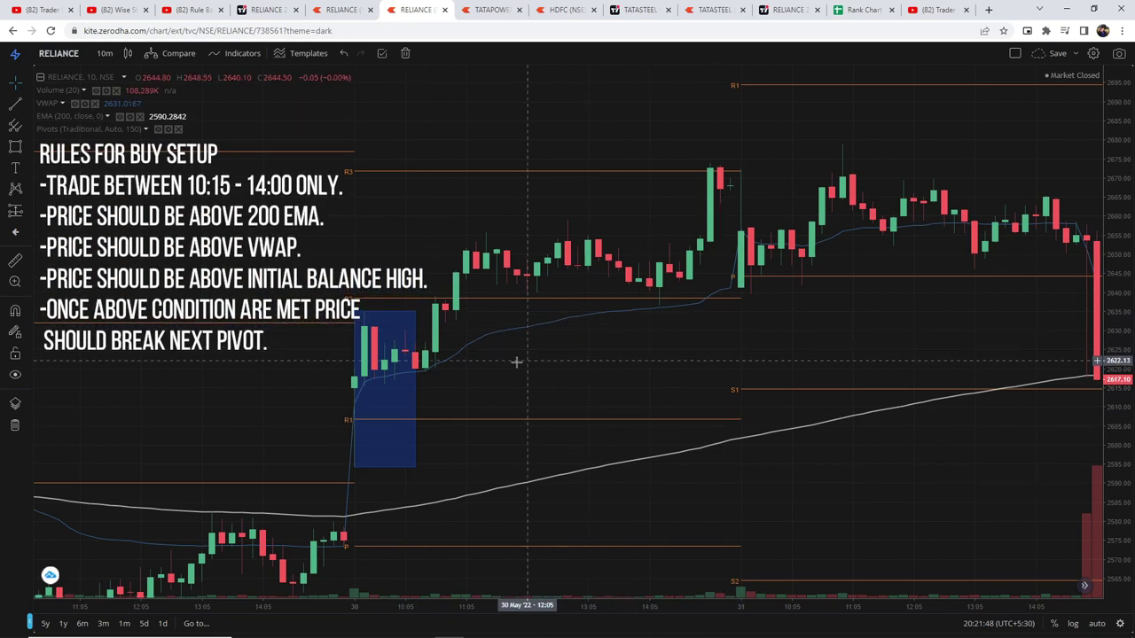
mouse_move(514, 342)
left_mouse_down()
mouse_move(532, 347)
mouse_move(534, 337)
left_mouse_up()
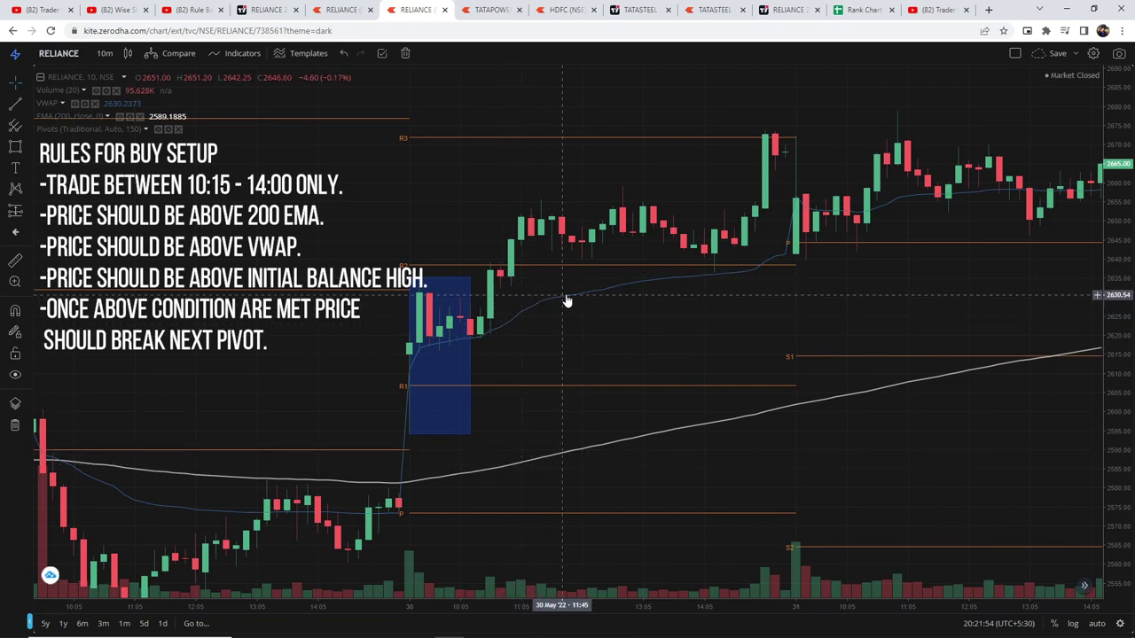
left_click(461, 284)
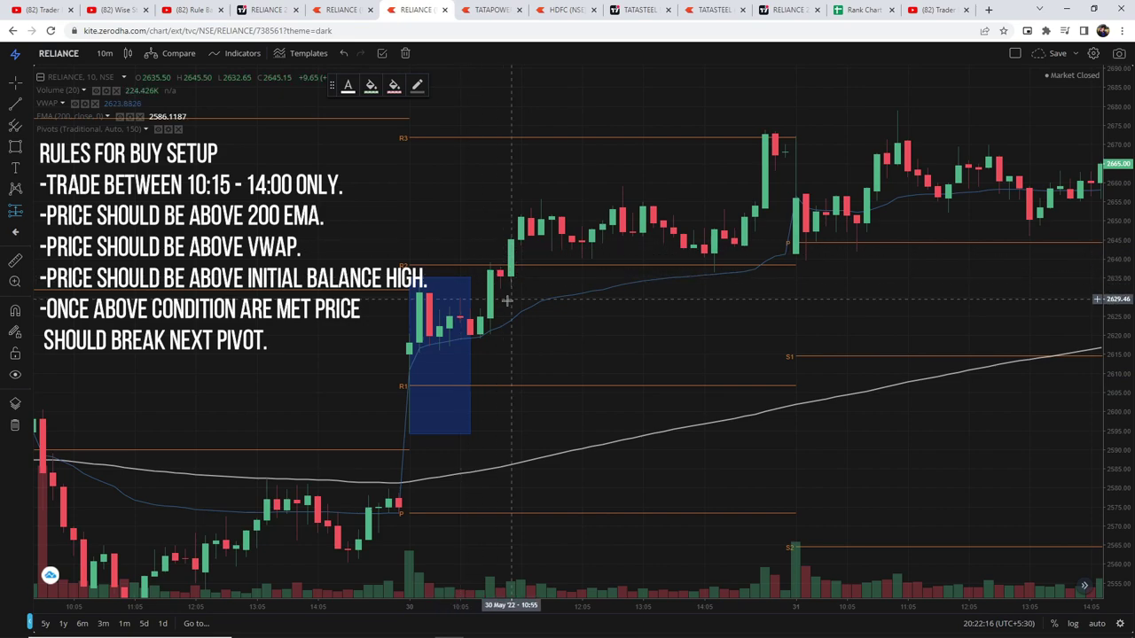
left_click(522, 239)
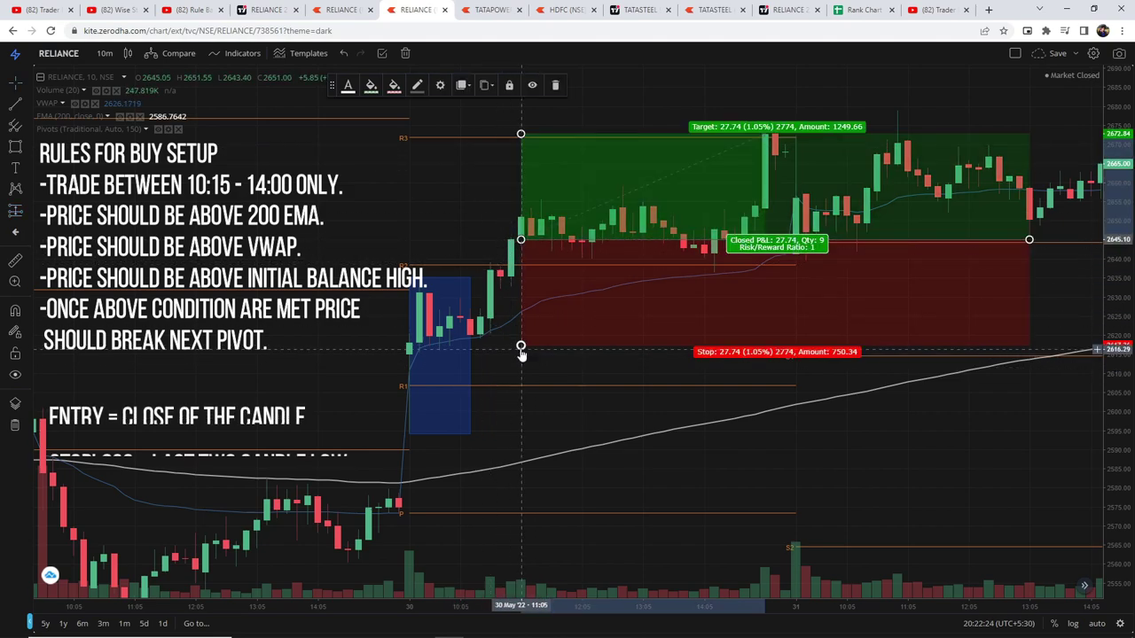
Set the 30 May long position's stop to about 2631.78 and target to about 2671.74, and shorten its box to the session's end.
left_click_drag(521, 353, 521, 291)
left_click_drag(521, 134, 521, 140)
left_click_drag(1020, 235, 778, 227)
Place a second long position at the 2 June 2022 12:45 candle with an entry of about 2717.65.
left_click_drag(829, 314, 36, 362)
left_click_drag(838, 239, 537, 372)
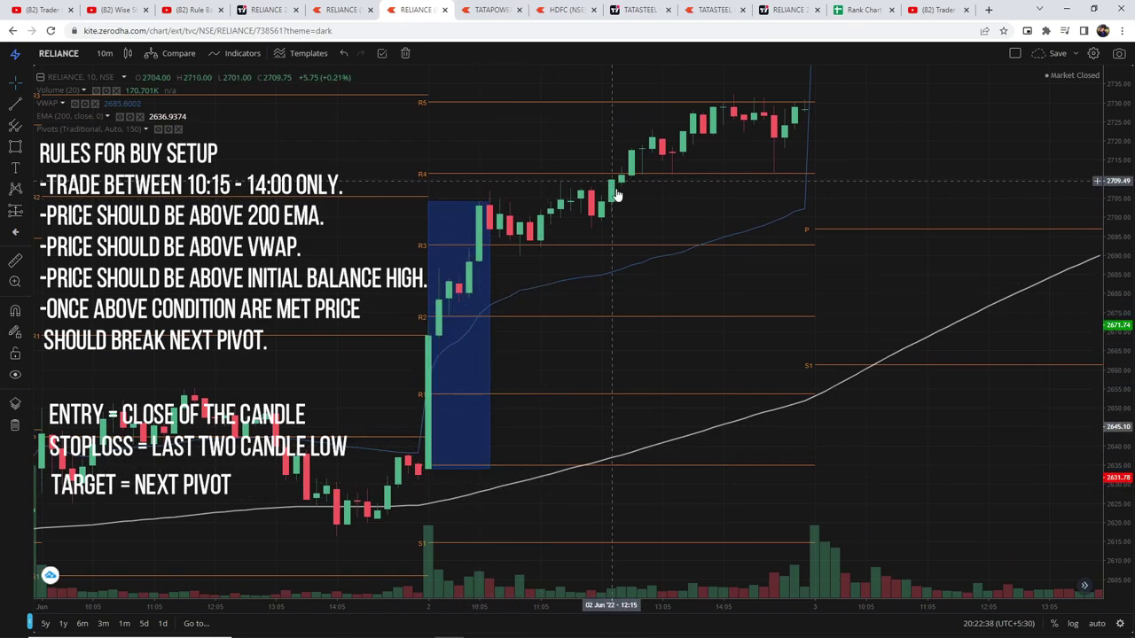
left_click_drag(648, 323, 608, 367)
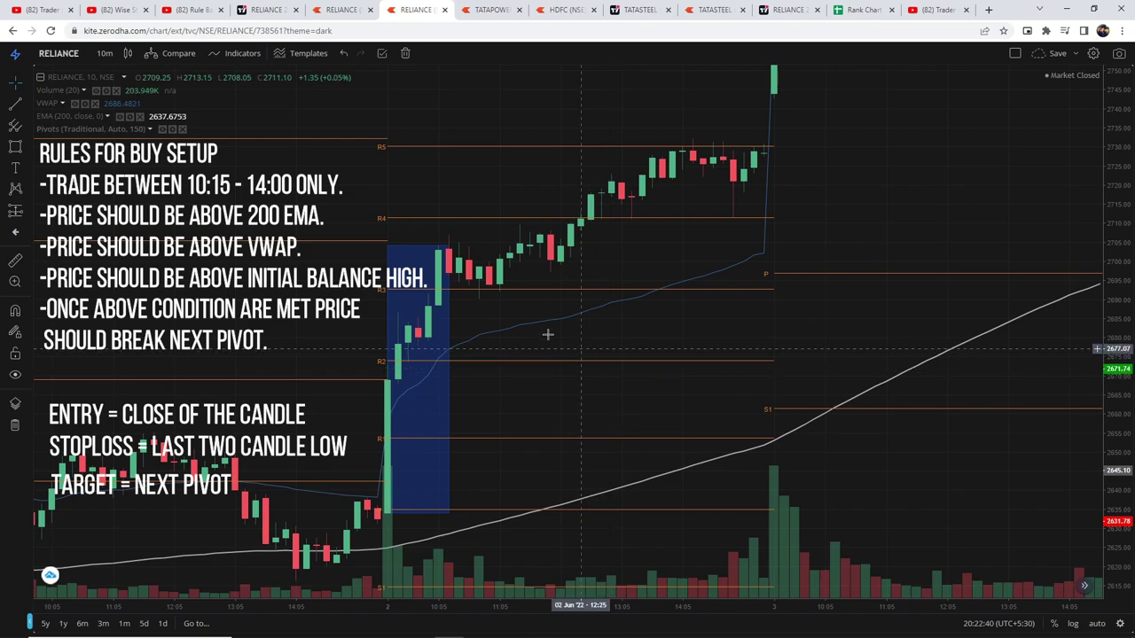
left_click(15, 211)
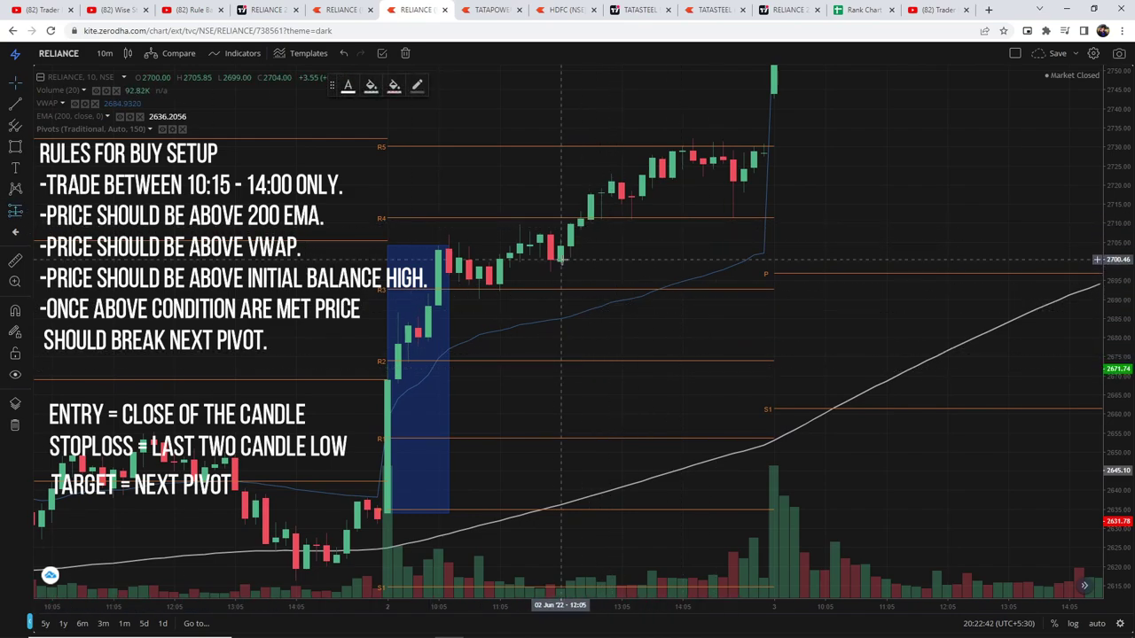
left_click(602, 194)
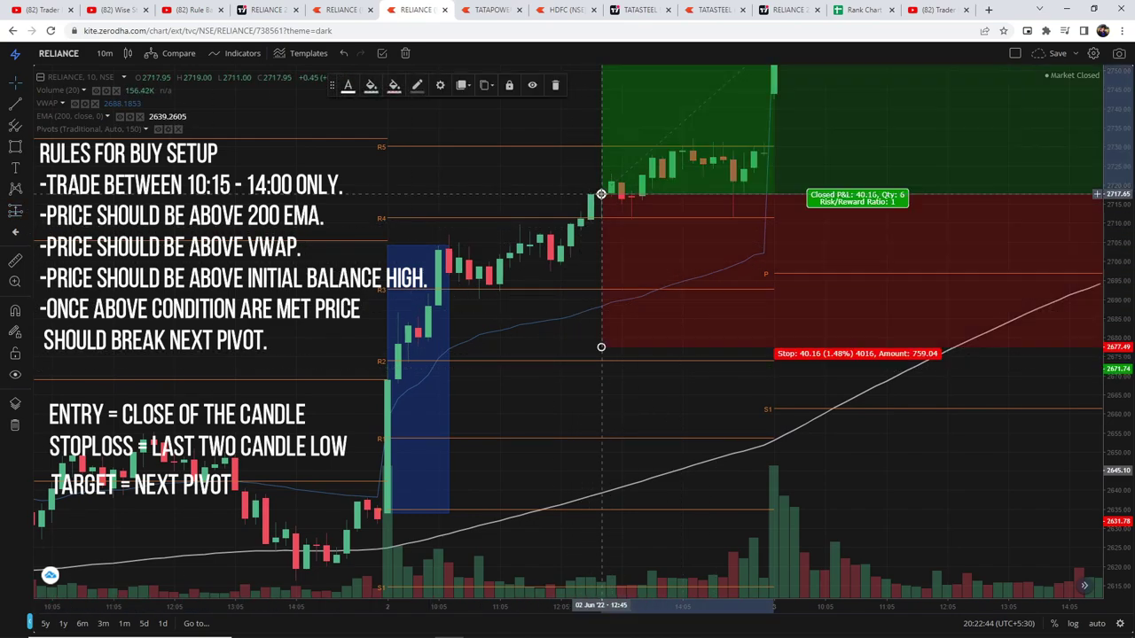
Set the 2 June long position's stop to about 2707.74 and target to about 2730.19 at R5, and shorten its box within the session.
left_click_drag(602, 349, 602, 231)
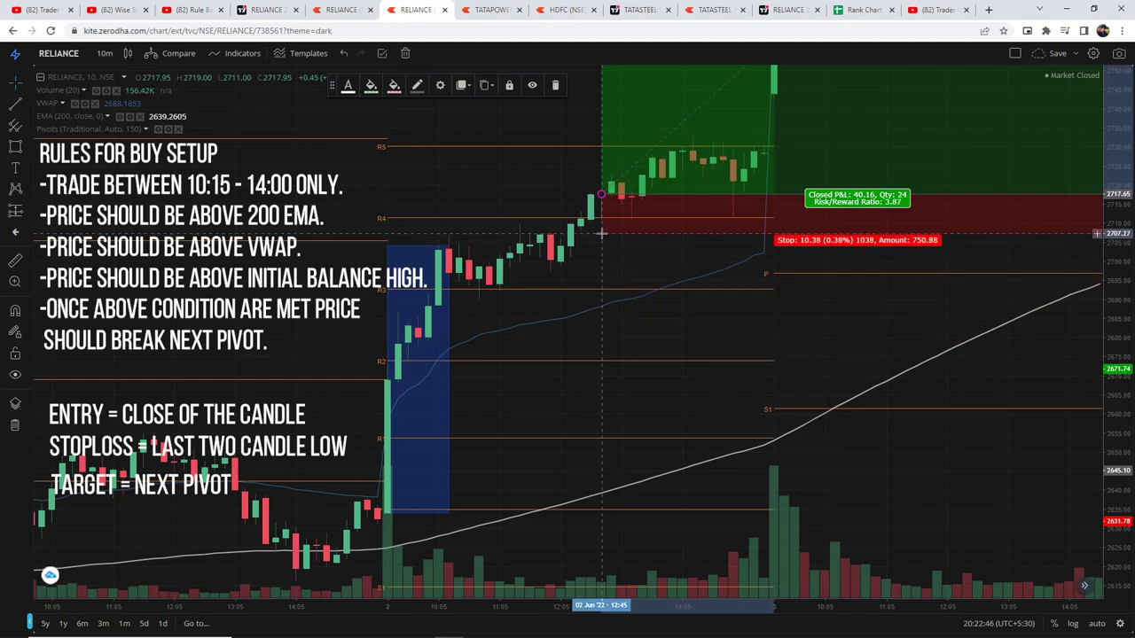
mouse_move(623, 293)
left_mouse_down()
mouse_move(604, 331)
mouse_move(561, 368)
left_mouse_up()
left_click_drag(561, 117, 561, 226)
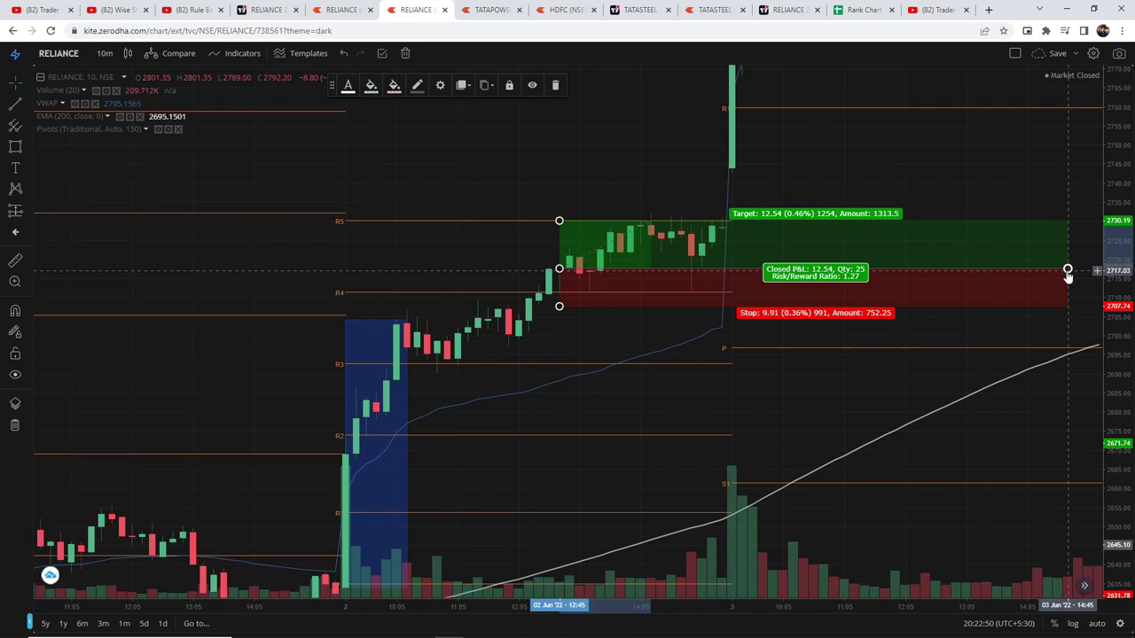
left_click_drag(1067, 268, 692, 275)
left_click(786, 275)
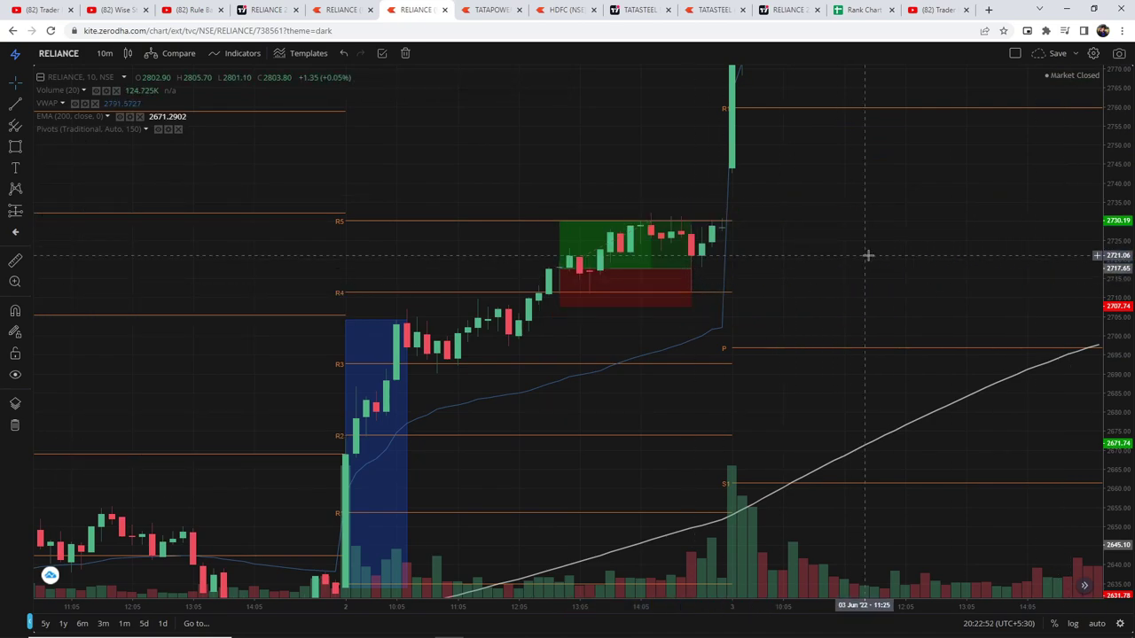
On the TATAPOWER chart, place a short position at the 25 May 2022 11:25 candle with entry 223.90, stop about 224.48 and target about 221.05.
left_click(486, 8)
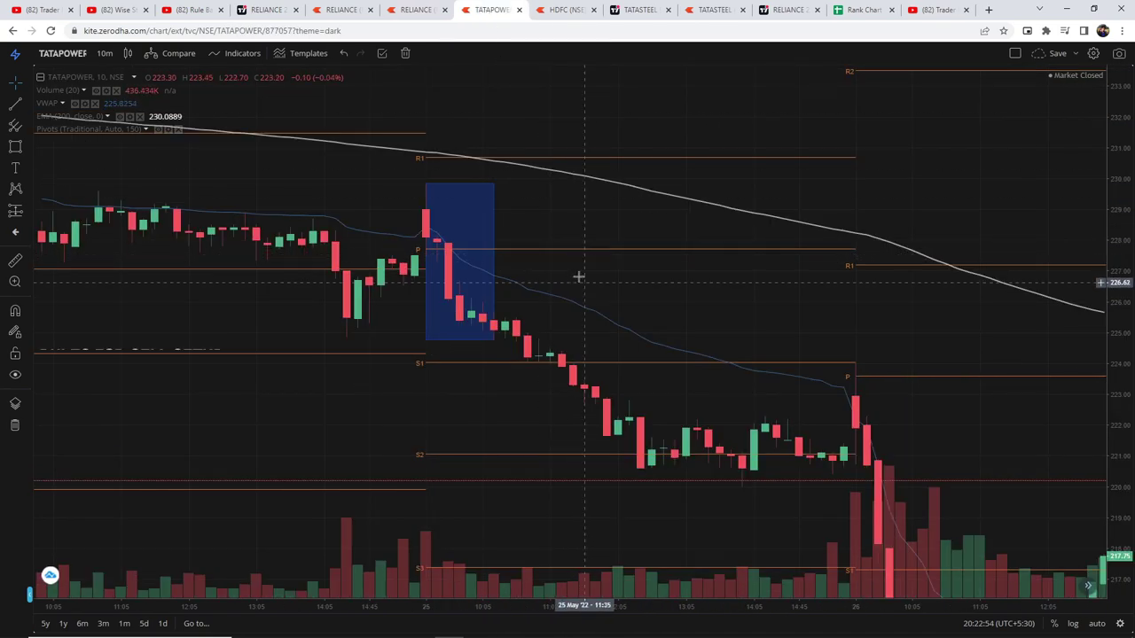
left_click_drag(578, 277, 521, 228)
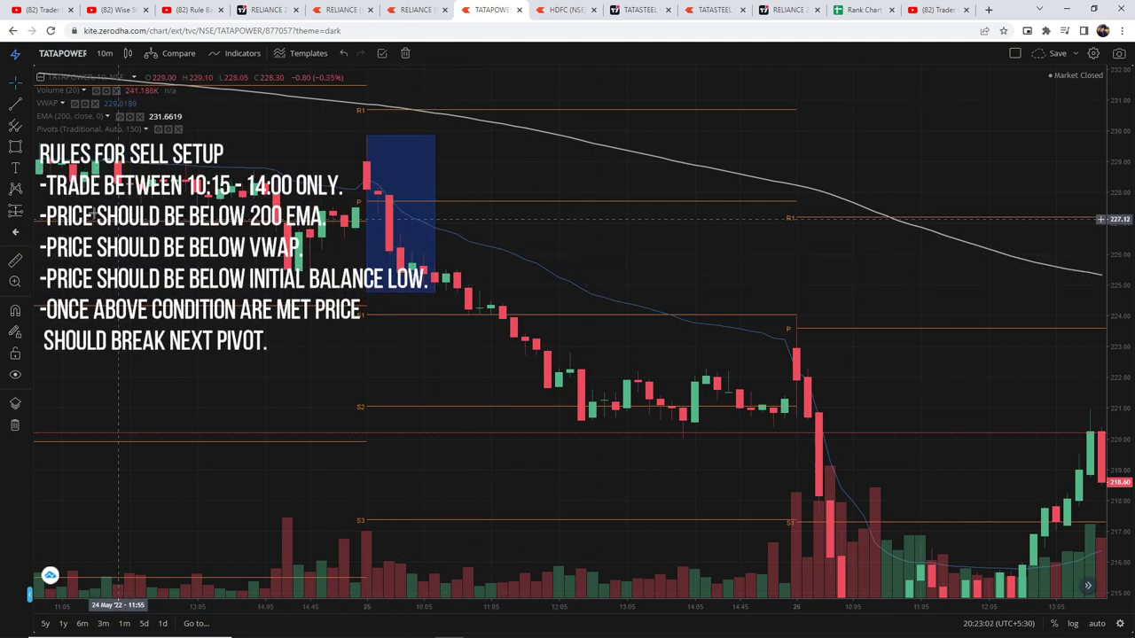
left_click(29, 217)
left_click(46, 233)
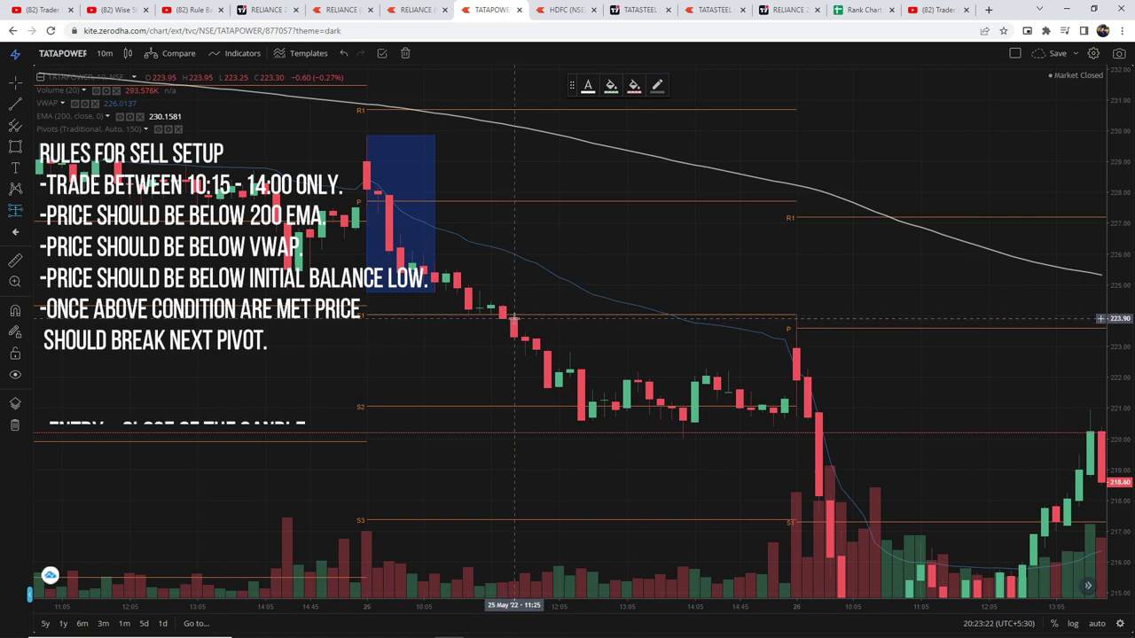
left_click(515, 318)
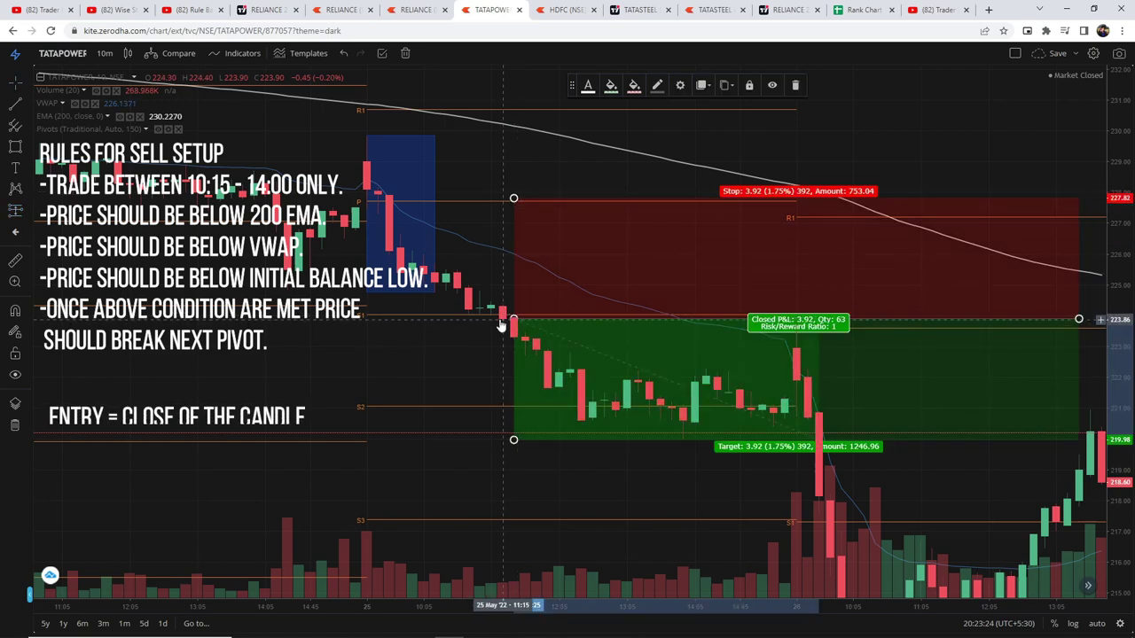
left_click_drag(513, 197, 515, 302)
left_click_drag(515, 439, 520, 407)
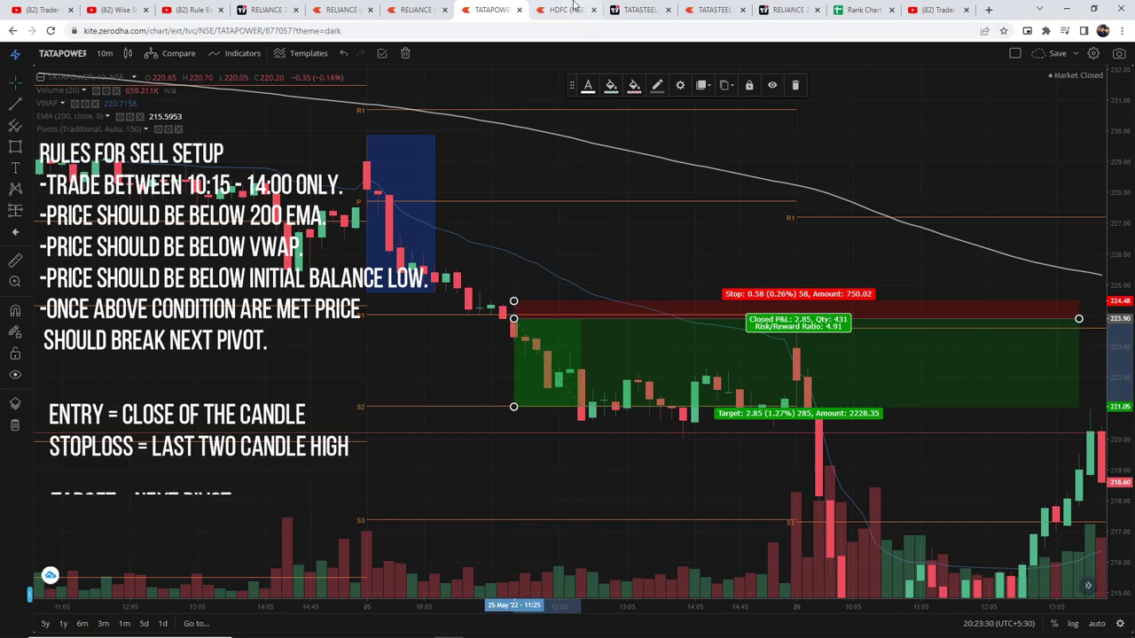
On the HDFC chart, place a short position at the 10 June 2022 12:45 candle with entry about 2192.01, stop about 2199.35 and target about 2179.44.
key("ctrl+Tab")
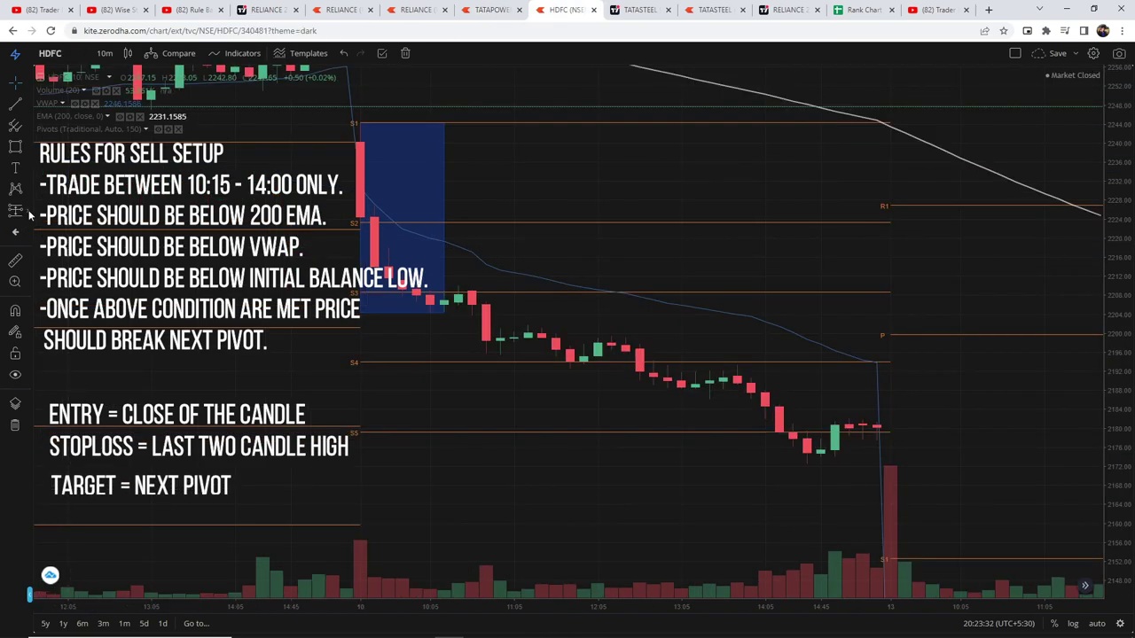
left_click(15, 210)
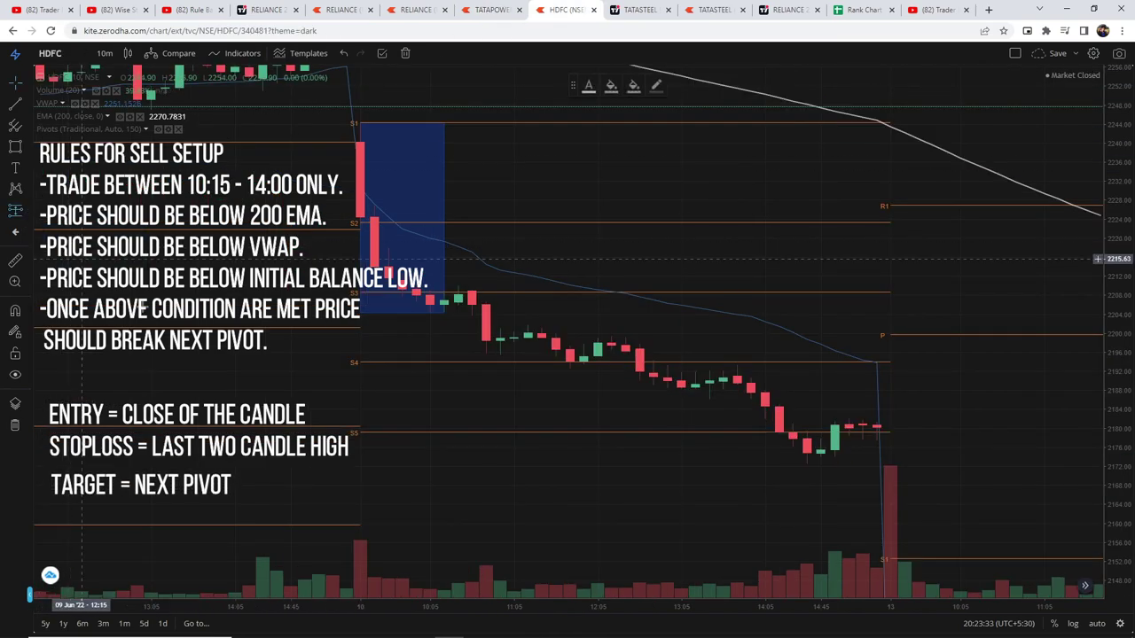
left_click(654, 371)
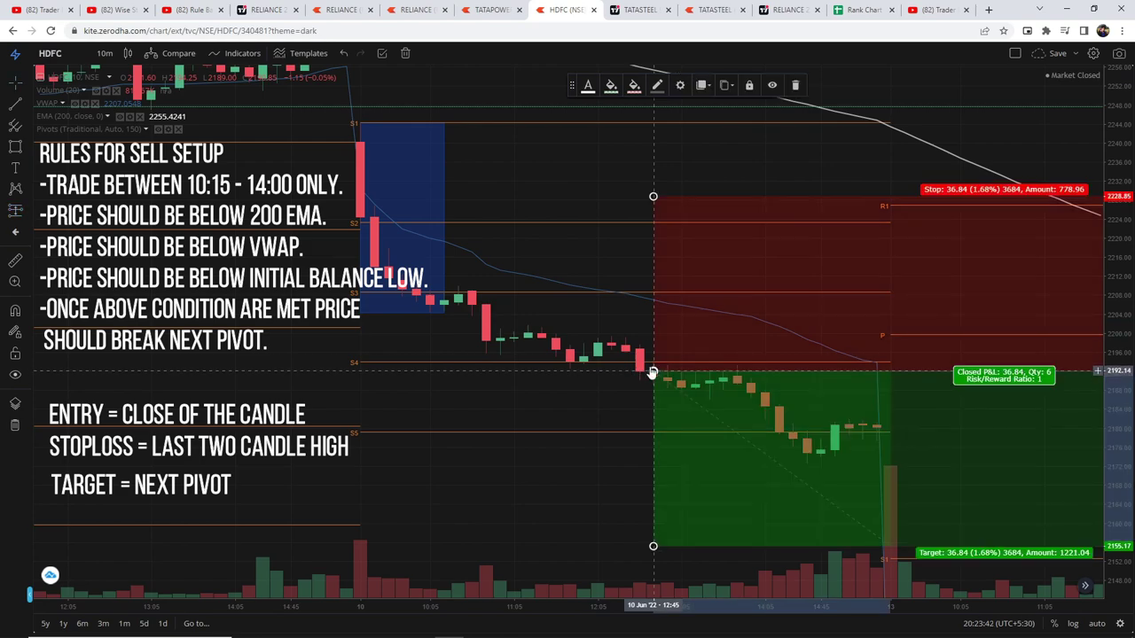
left_click_drag(653, 199, 656, 336)
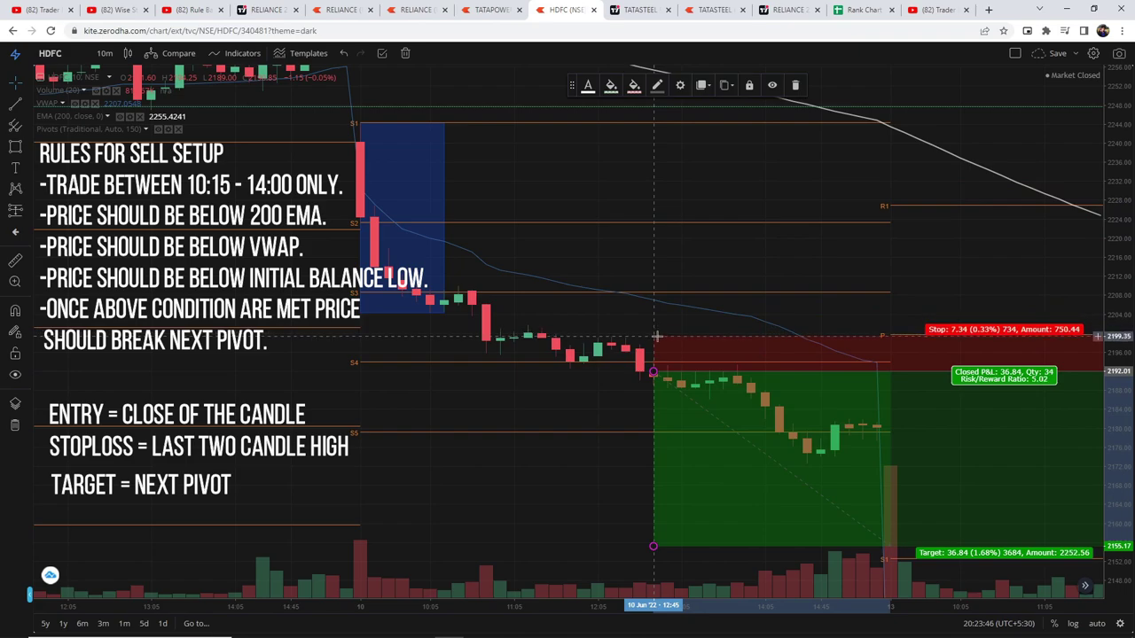
left_click_drag(582, 387, 488, 593)
left_click_drag(513, 543, 521, 416)
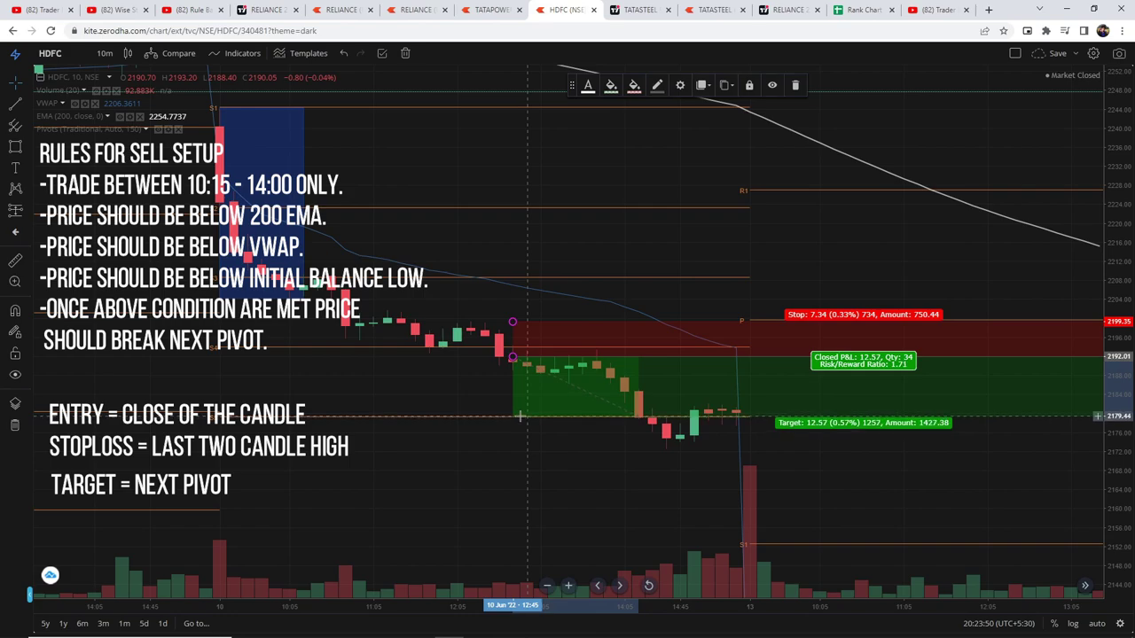
left_click(520, 451)
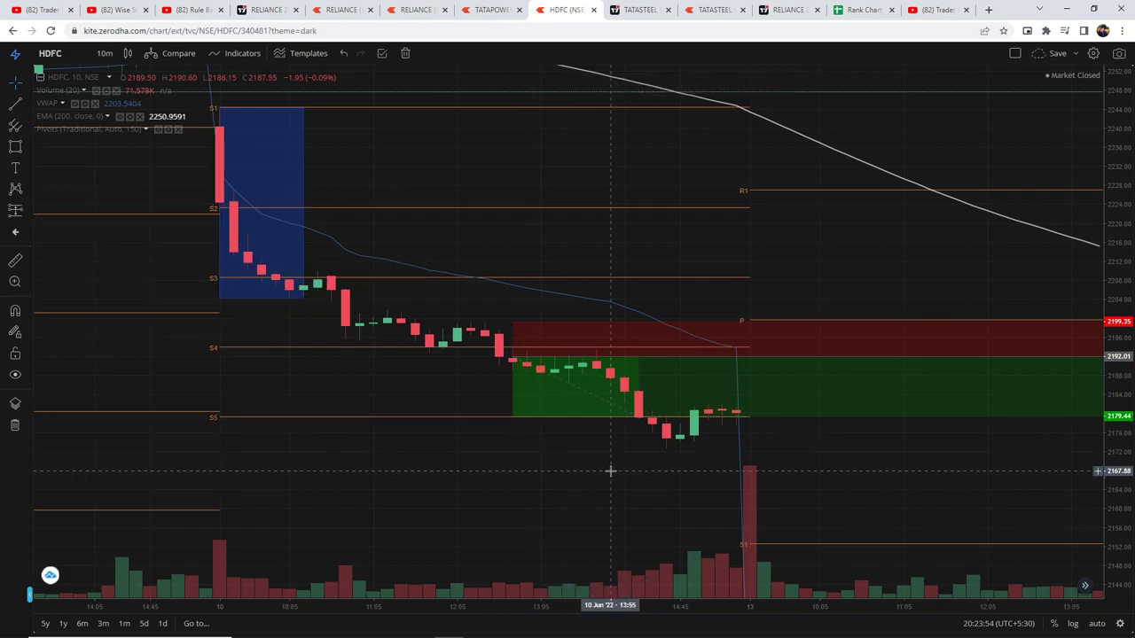
Switch to the TATASTEEL chart in TradingView and delete the long position drawn on 17 May 2022.
left_click(190, 9)
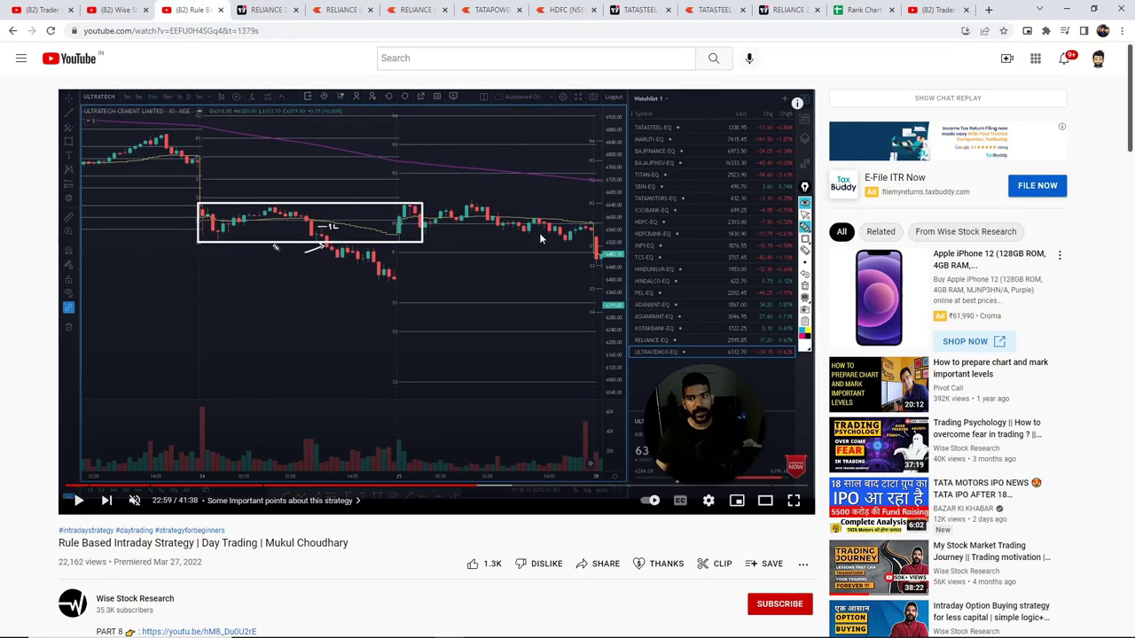
left_click(641, 9)
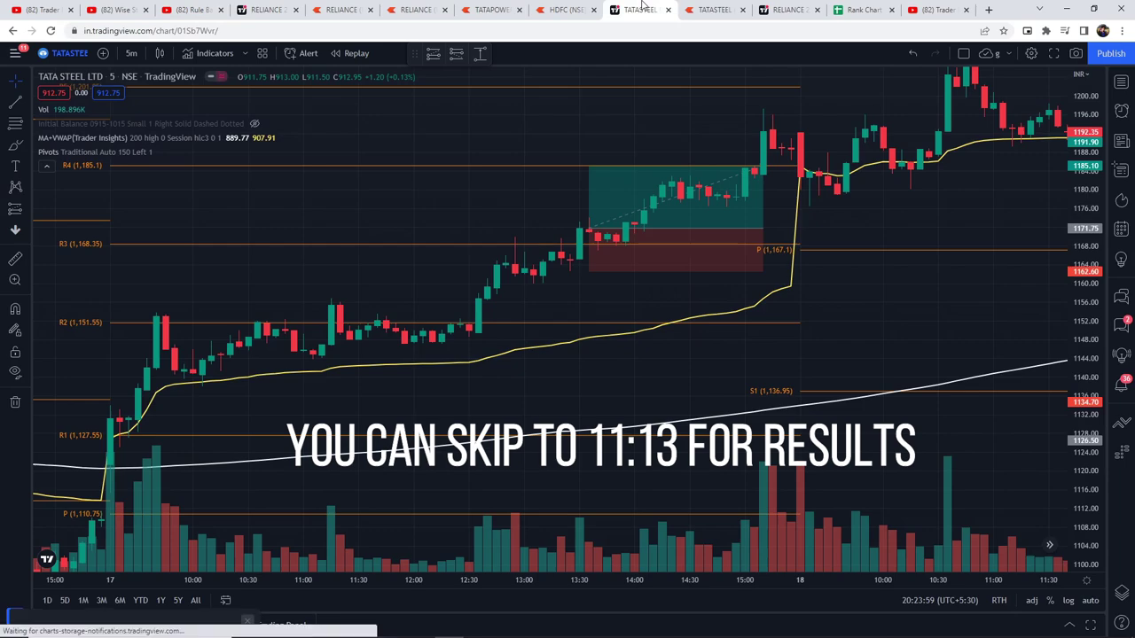
left_click(248, 532)
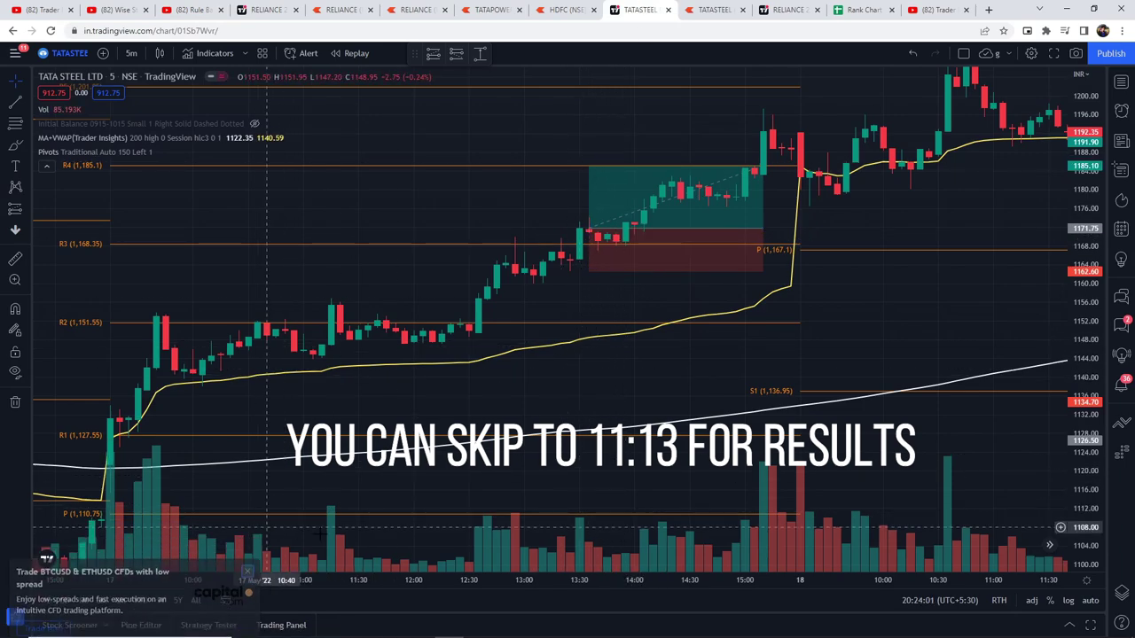
left_click(660, 264)
key("Delete")
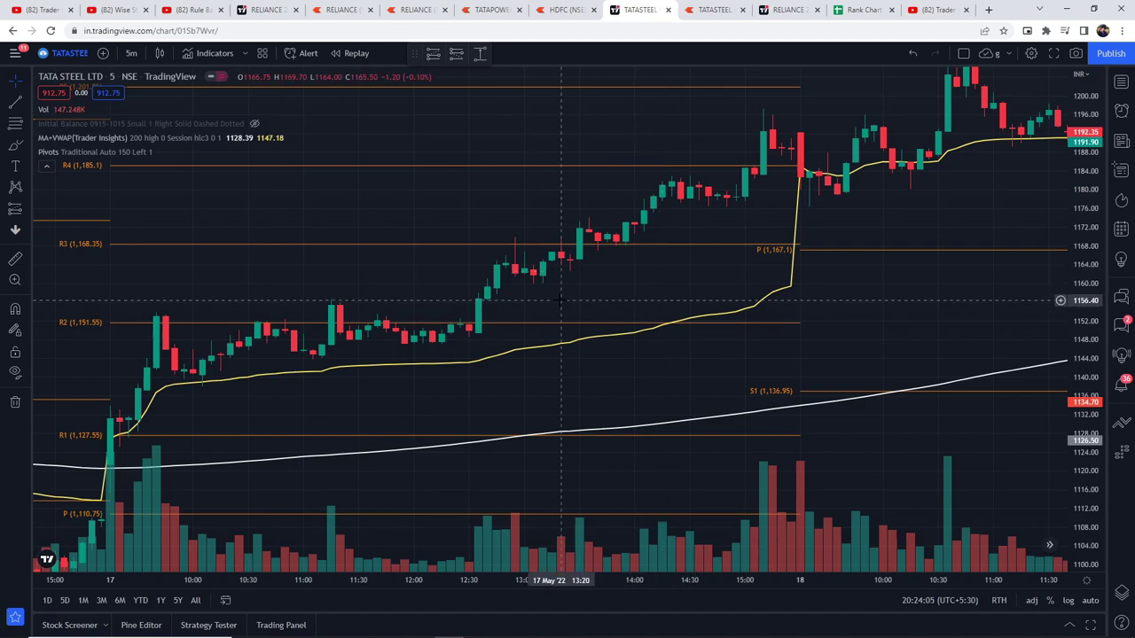
Review the available chart intervals while keeping 5 minutes, and examine the input settings of the MA+VWAP indicator.
left_click_drag(571, 294, 585, 296)
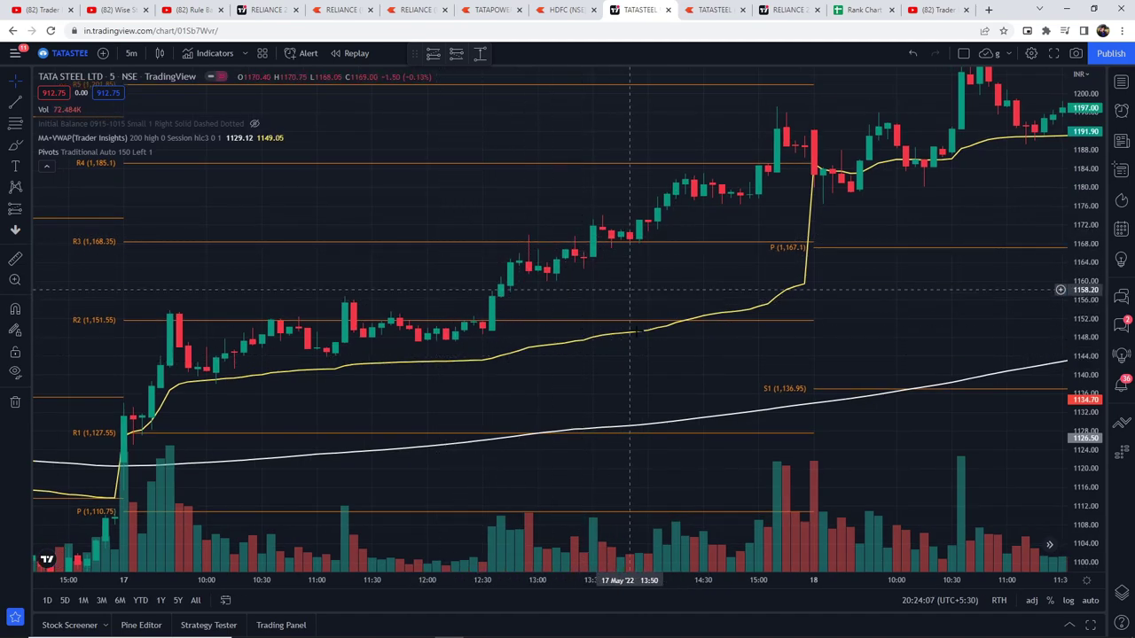
left_click(132, 54)
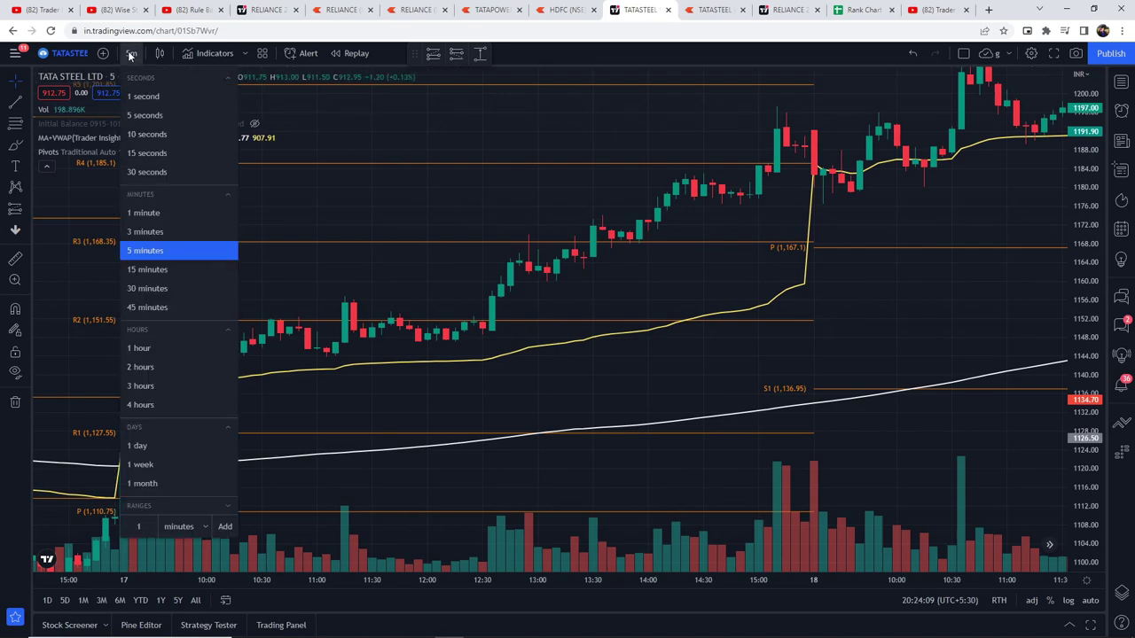
left_click(153, 255)
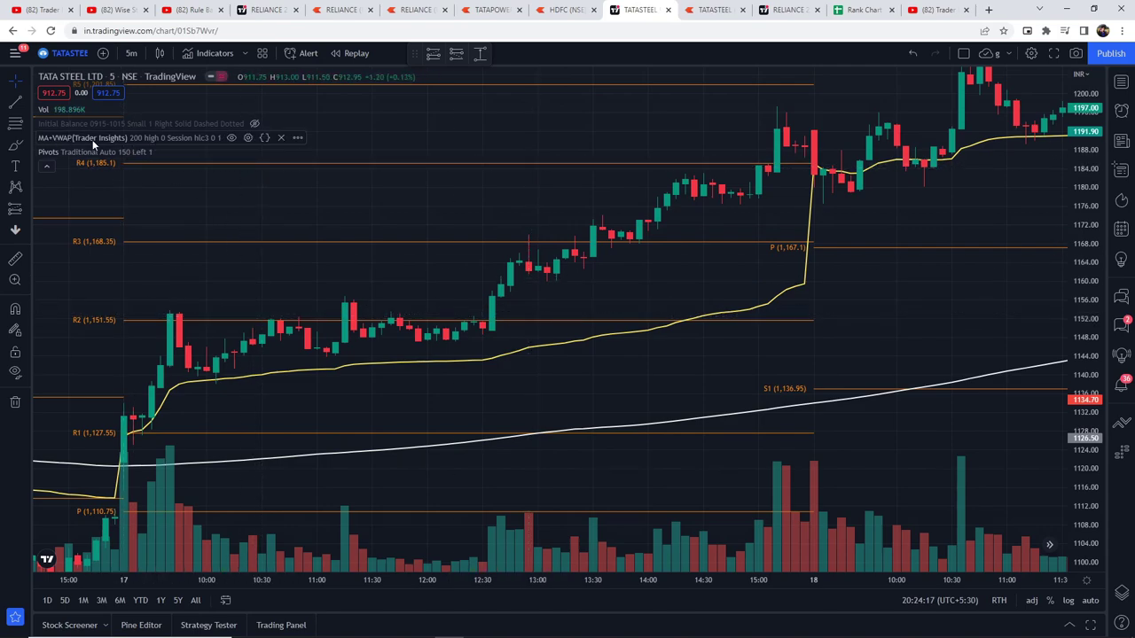
left_click(249, 138)
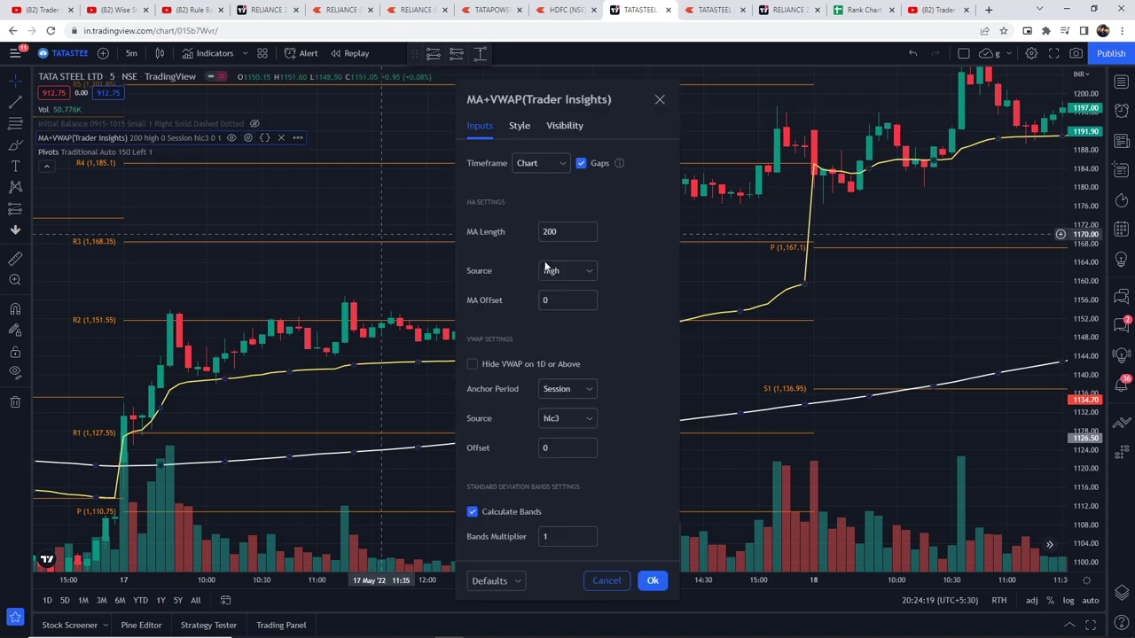
left_click(655, 581)
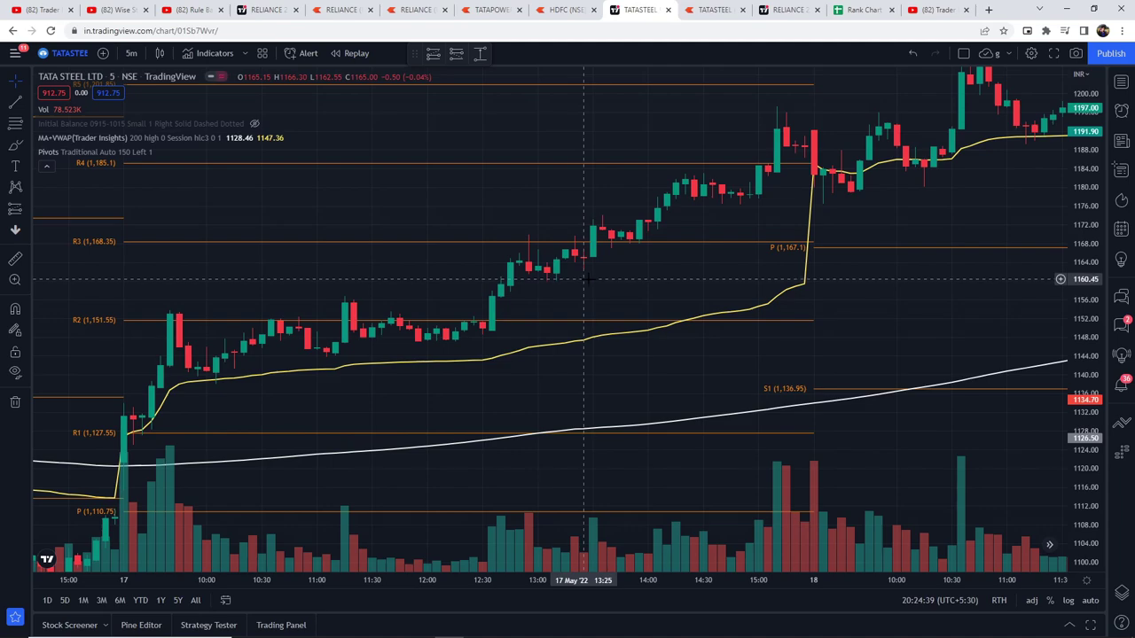
Draw a small rectangle around the 17 May 13:25–13:30 candles where price crosses the R3 pivot.
left_click_drag(585, 278, 539, 253)
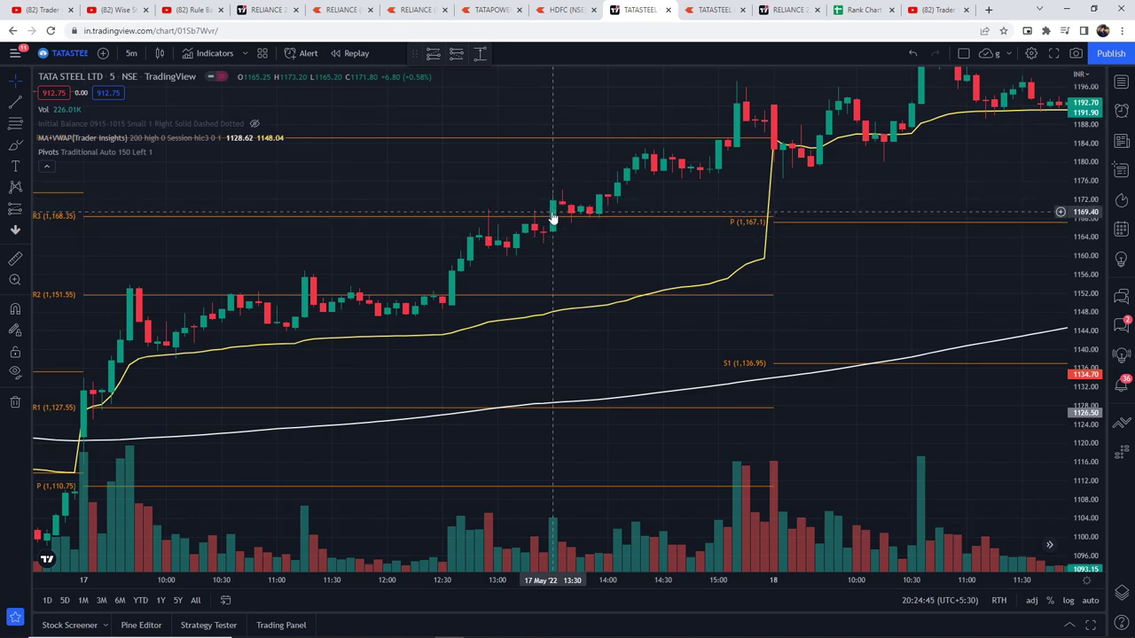
mouse_move(39, 155)
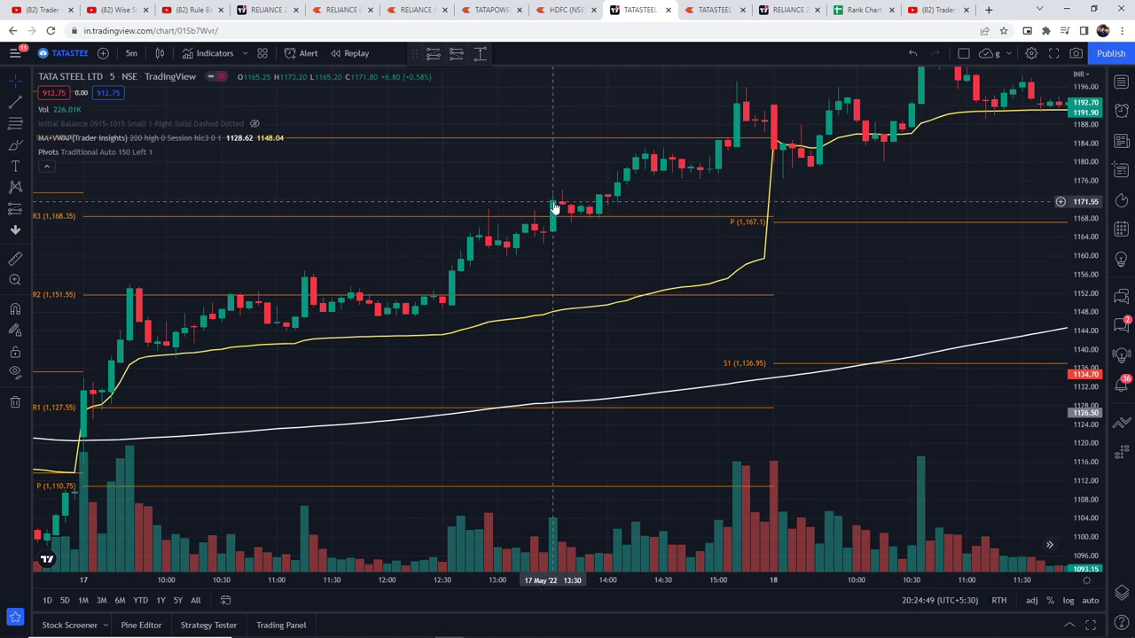
left_click(29, 153)
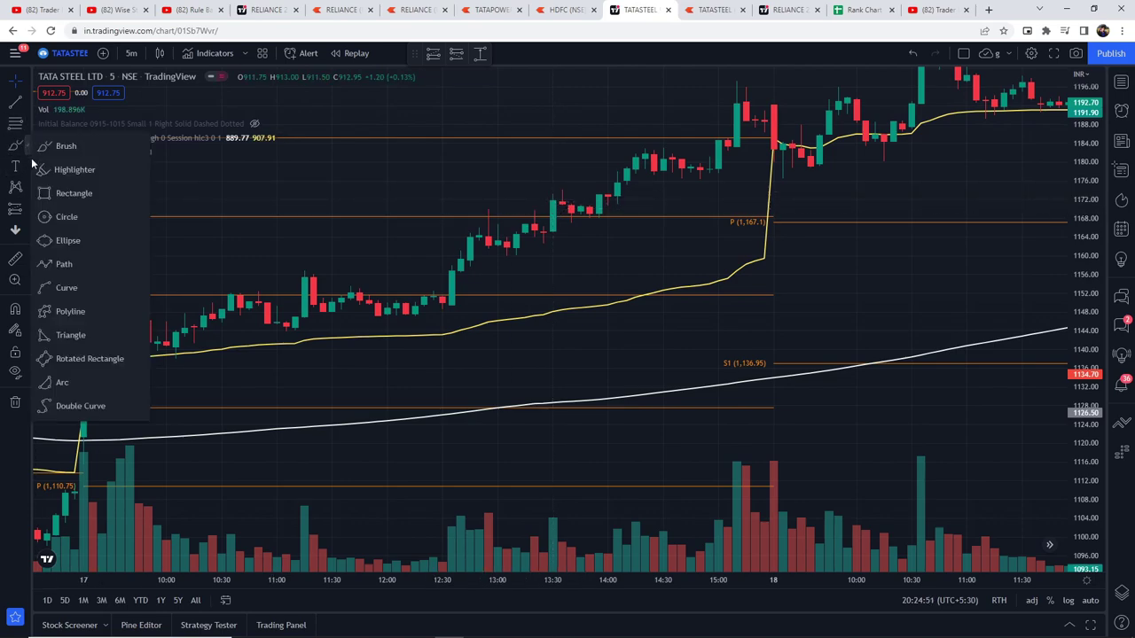
left_click(58, 186)
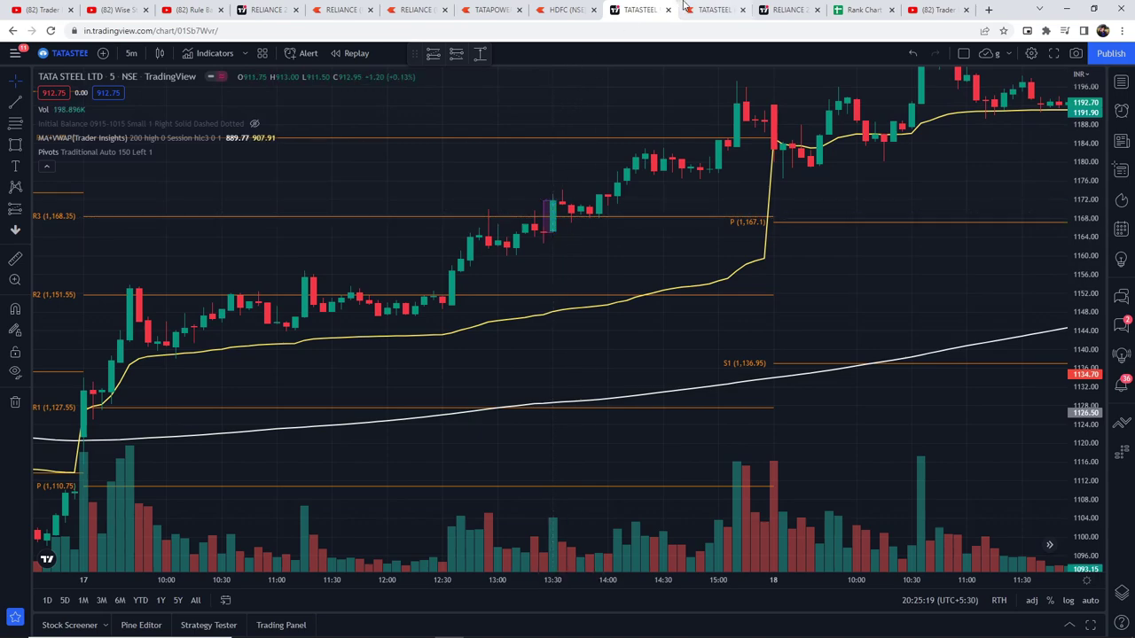
Compare the 17 May TATASTEEL breakout above R3 on the 10-minute Kite chart with the 5-minute TradingView chart.
left_click(714, 9)
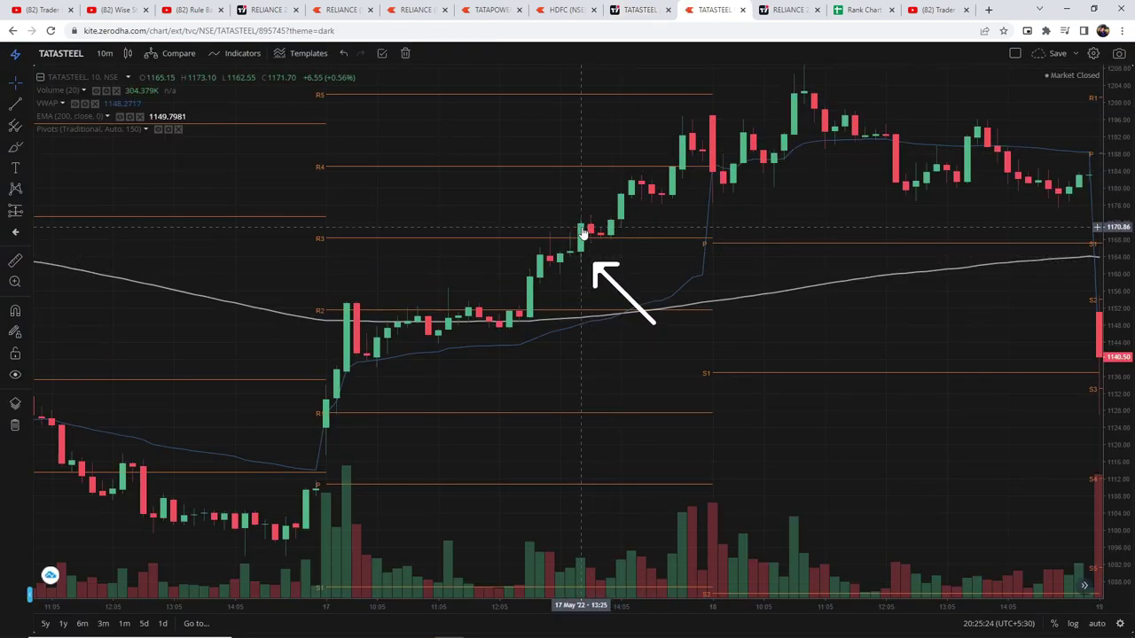
left_click(633, 7)
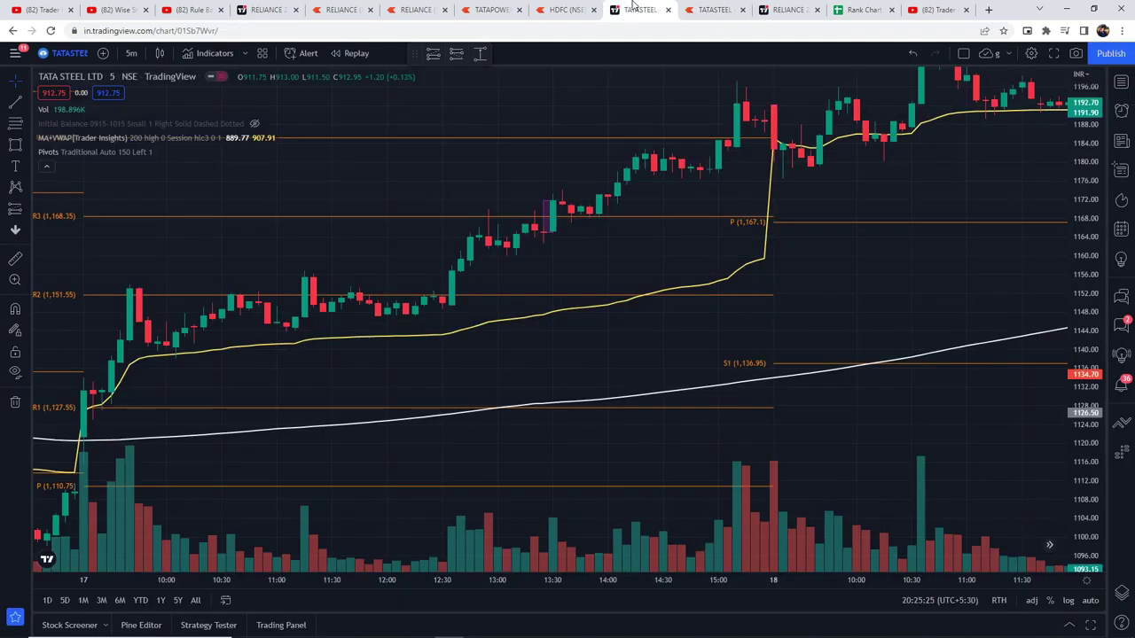
scroll(578, 293, "left", 5)
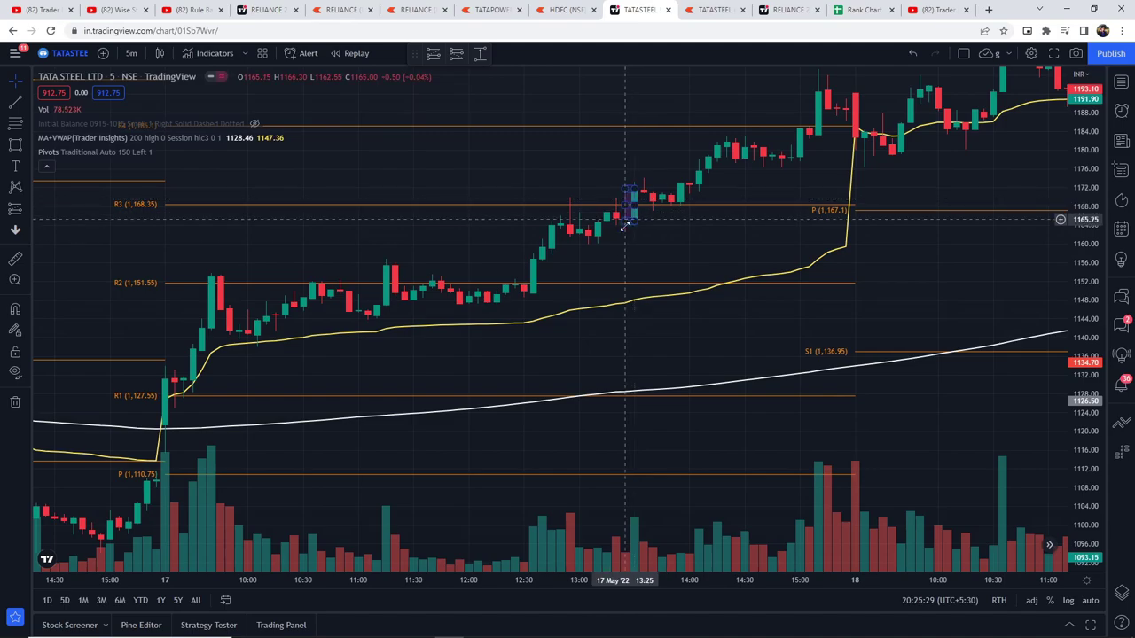
left_click_drag(679, 259, 323, 283)
scroll(621, 336, "down", 3)
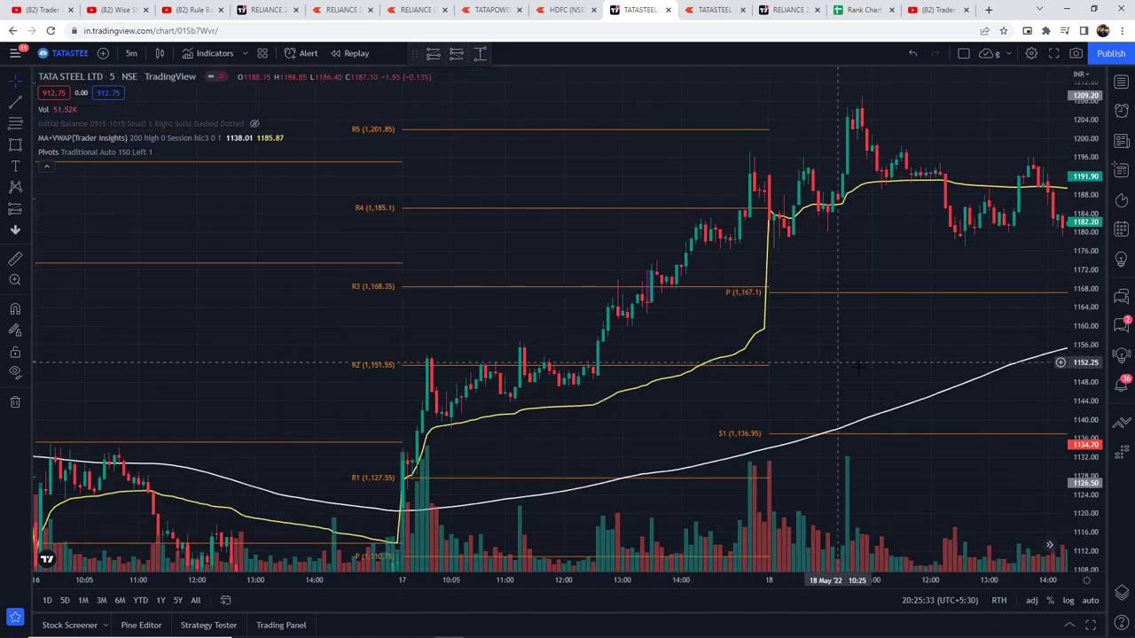
left_click_drag(811, 356, 872, 324)
scroll(871, 324, "up", 2)
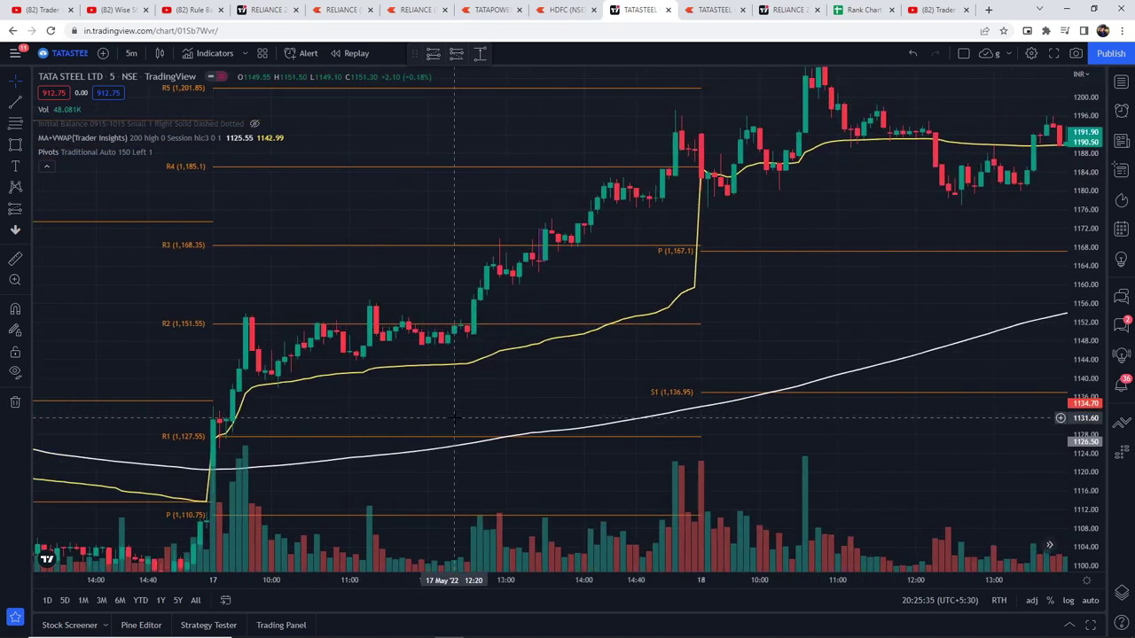
left_click_drag(464, 415, 496, 399)
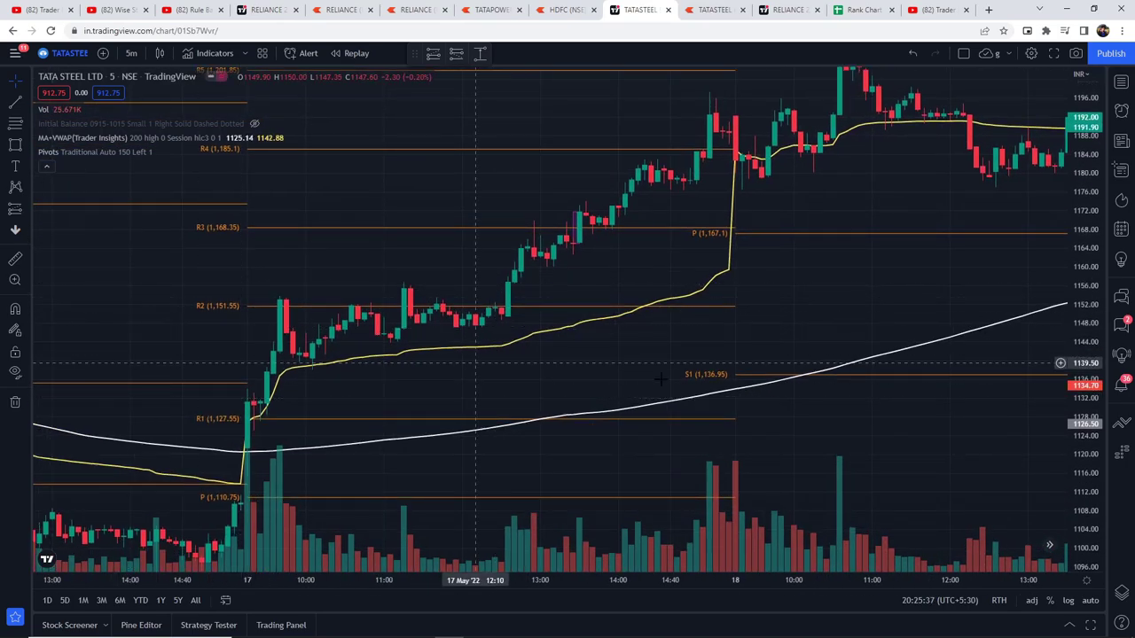
left_click_drag(840, 313, 832, 333)
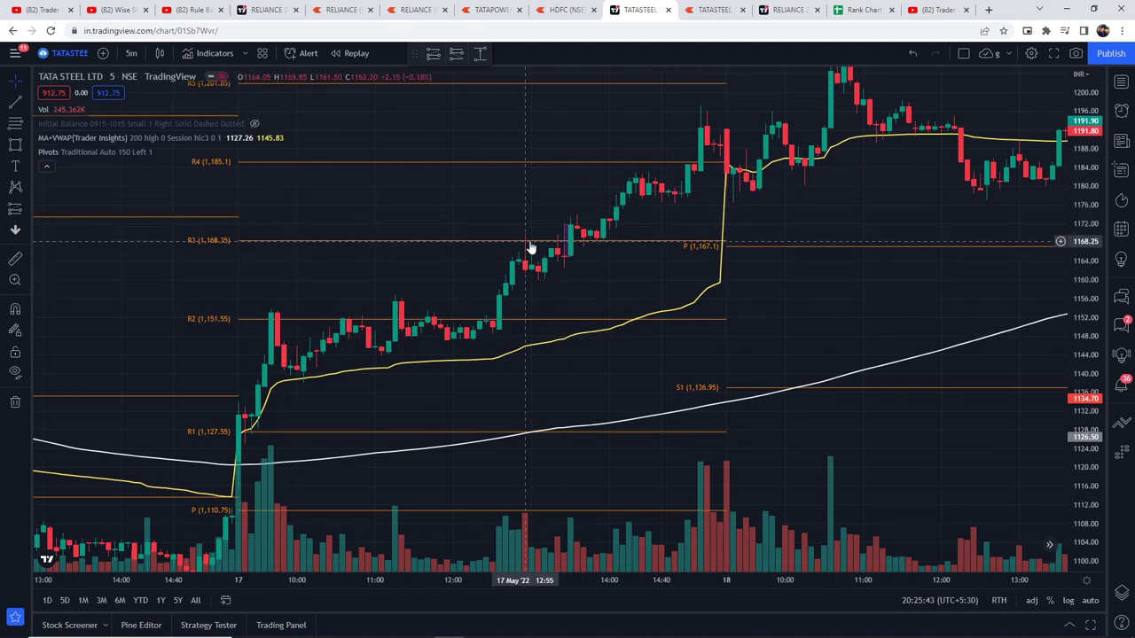
left_click_drag(748, 253, 812, 252)
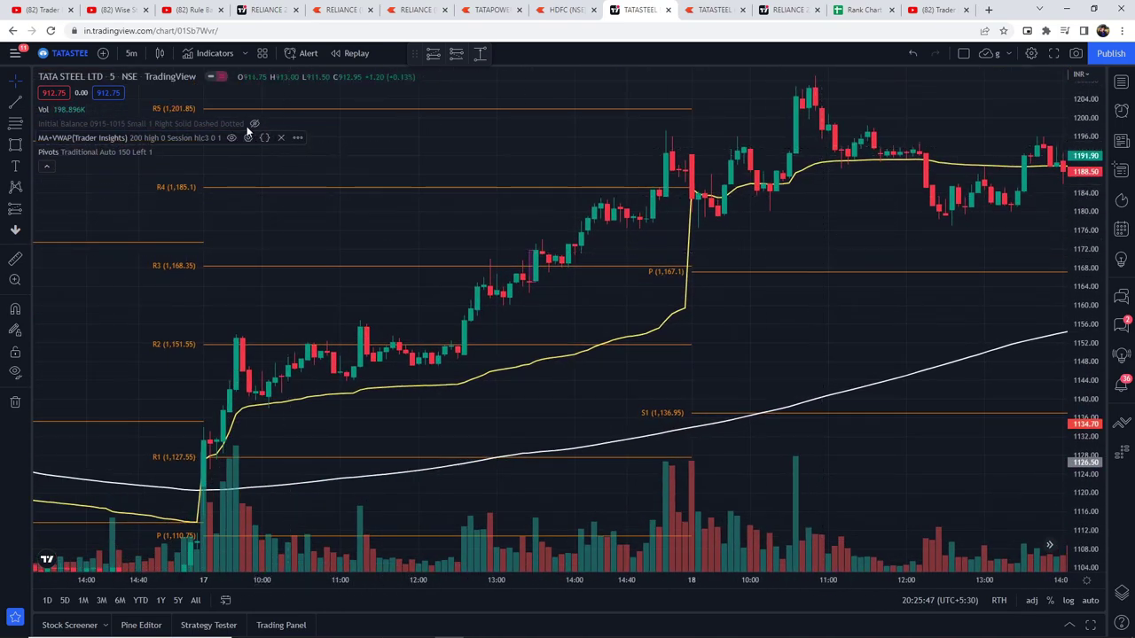
Show the hidden Initial Balance indicator on the TATASTEEL chart and check its 09:15–10:15 calculation period.
left_click(255, 124)
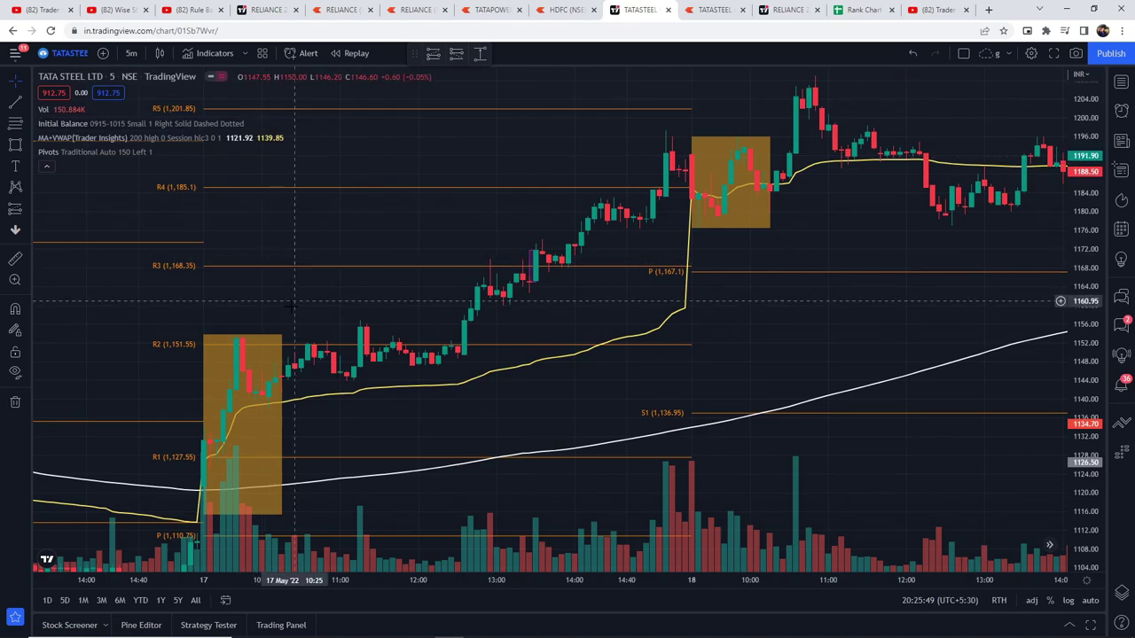
left_click_drag(300, 306, 334, 228)
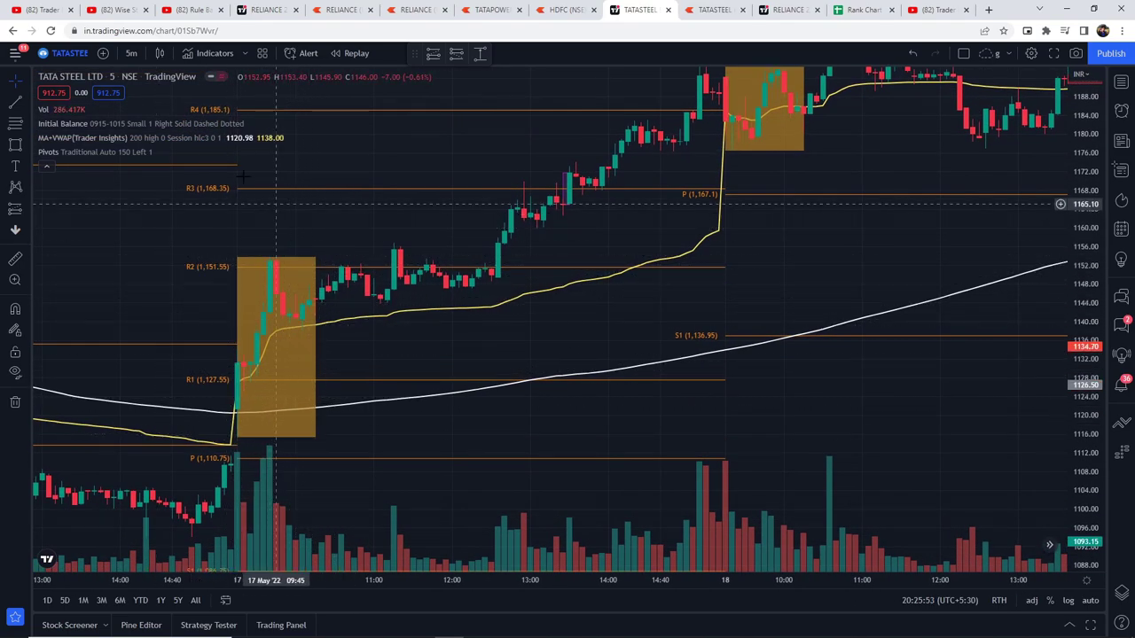
left_click(271, 124)
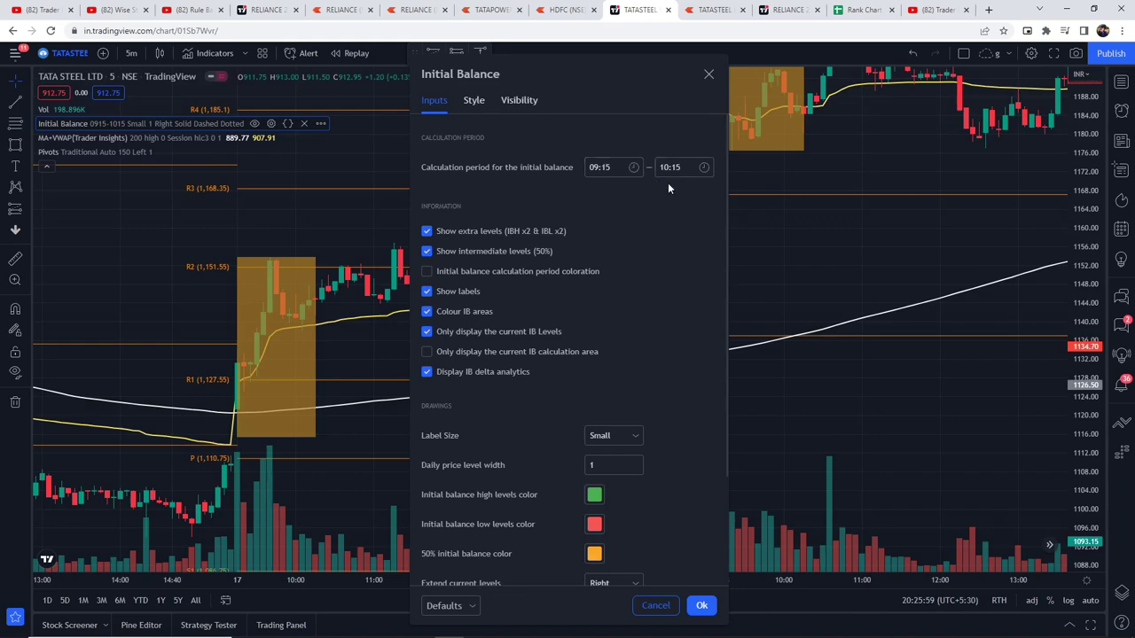
left_click(699, 605)
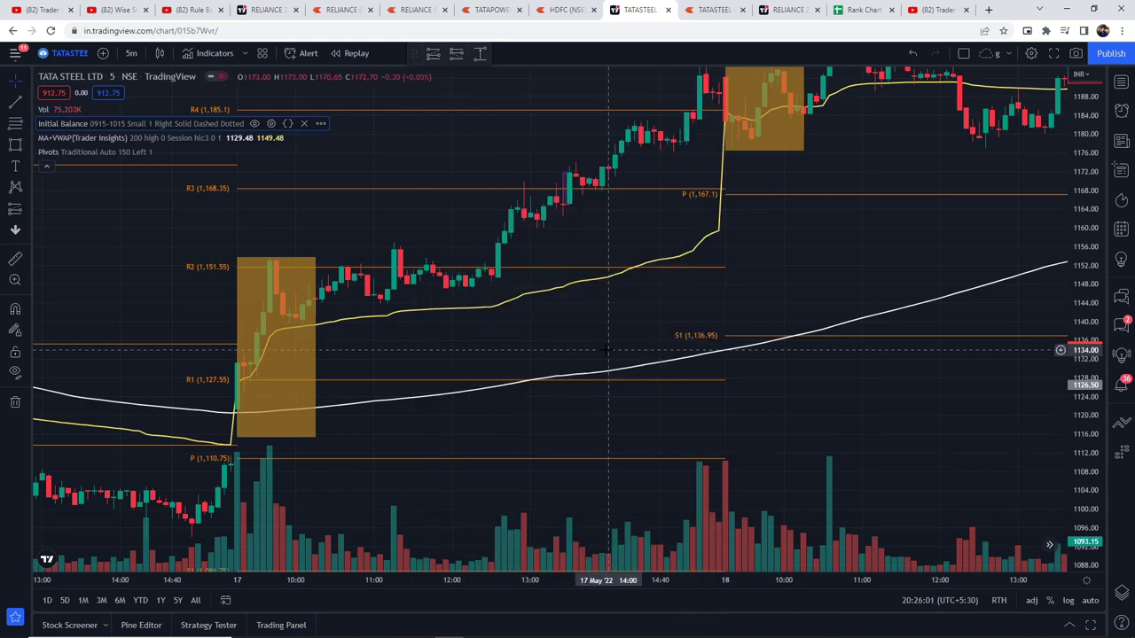
scroll(564, 287, "up", 4)
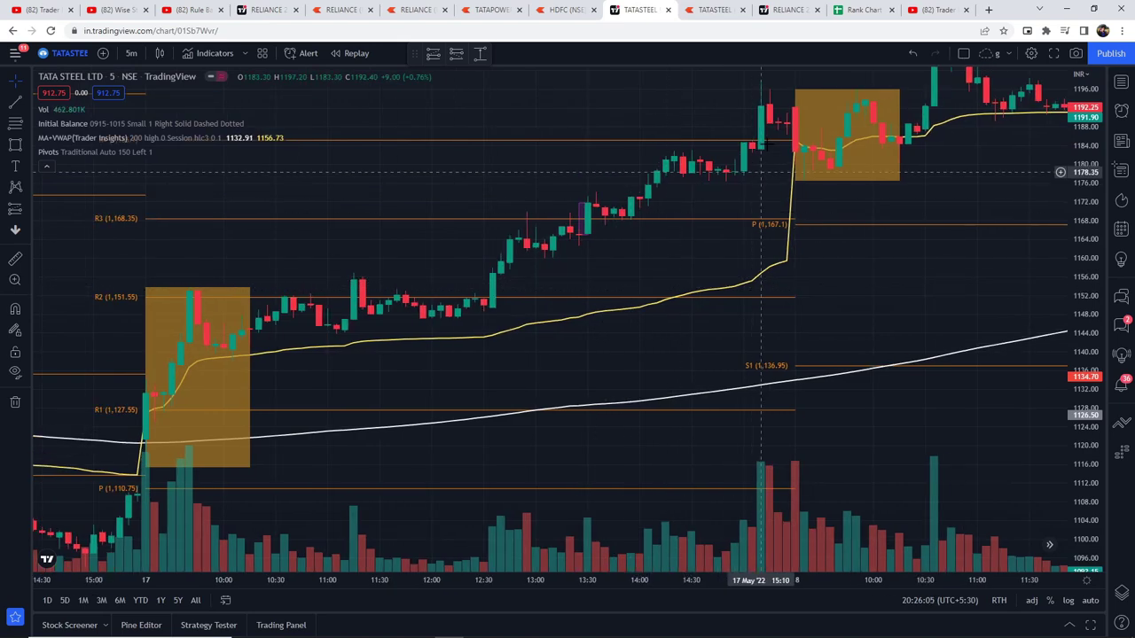
On the RELIANCE chart in TradingView, delete the long position drawn on 2 June 2022 and dismiss the advertisement.
left_click(777, 12)
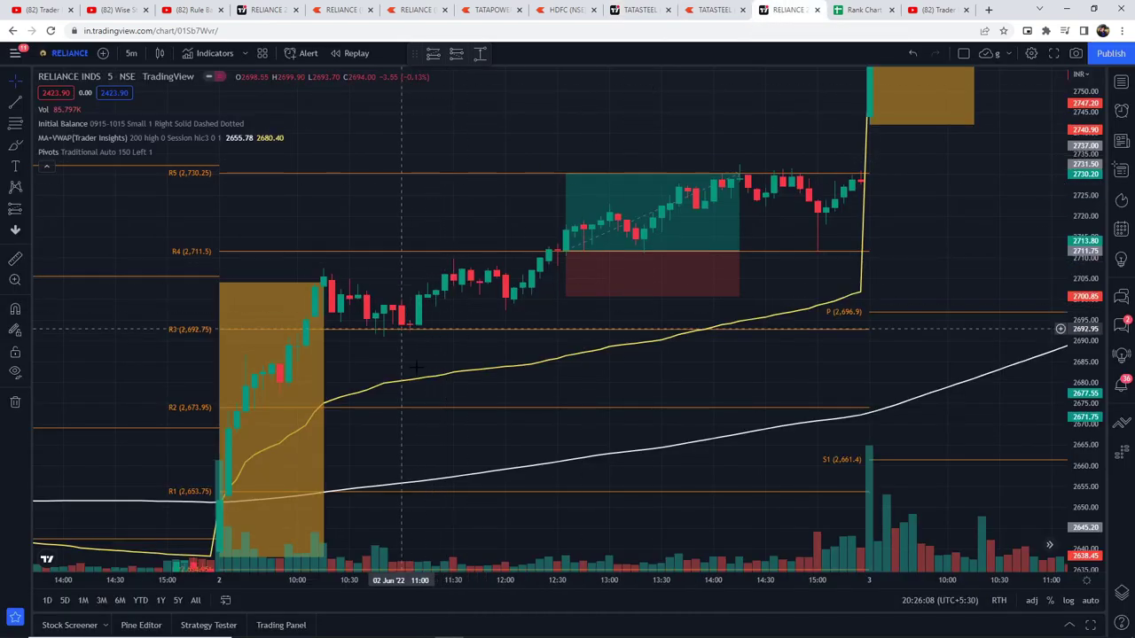
left_click(631, 289)
key("Delete")
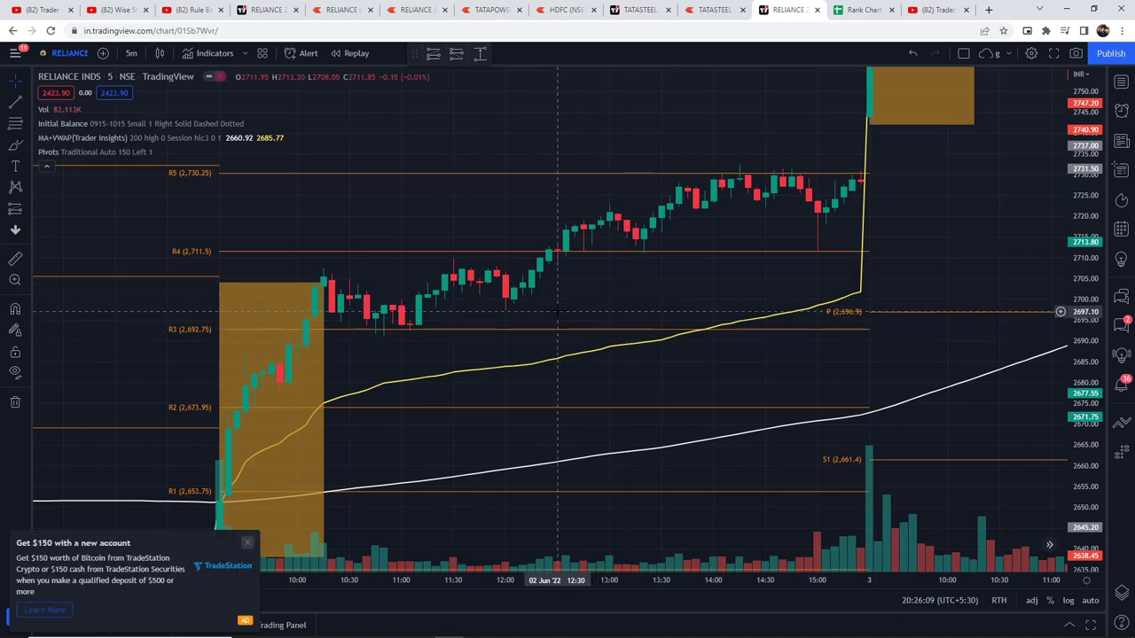
left_click(252, 542)
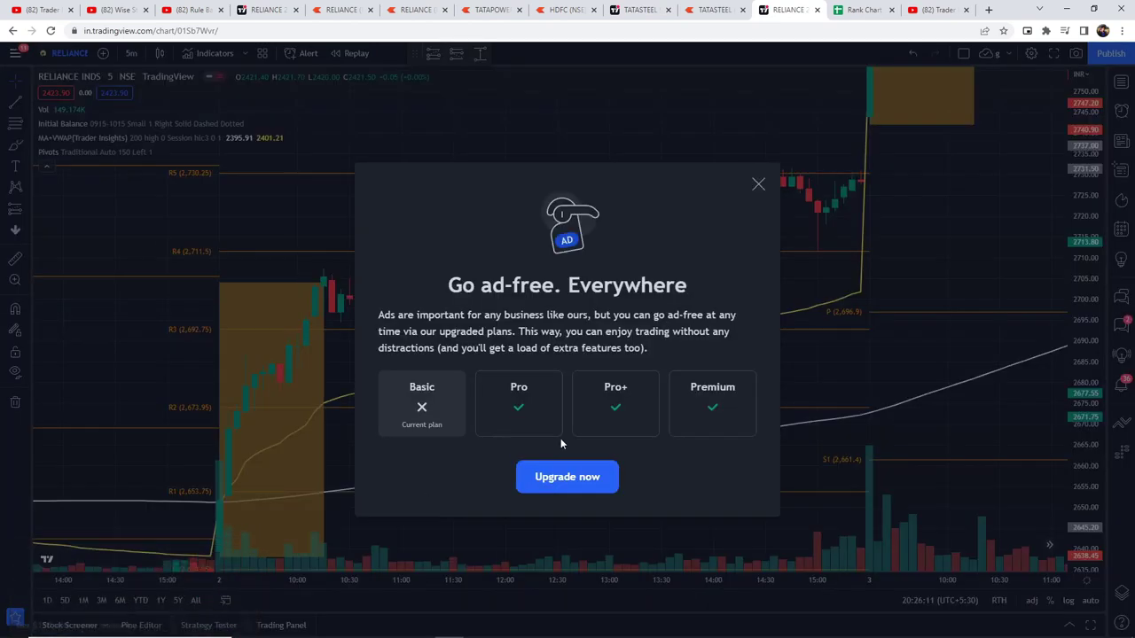
Dismiss the advertisement and draw a small rectangle around the 2 June 12:20–12:30 candles just below the R4 pivot on the RELIANCE chart.
left_click(760, 185)
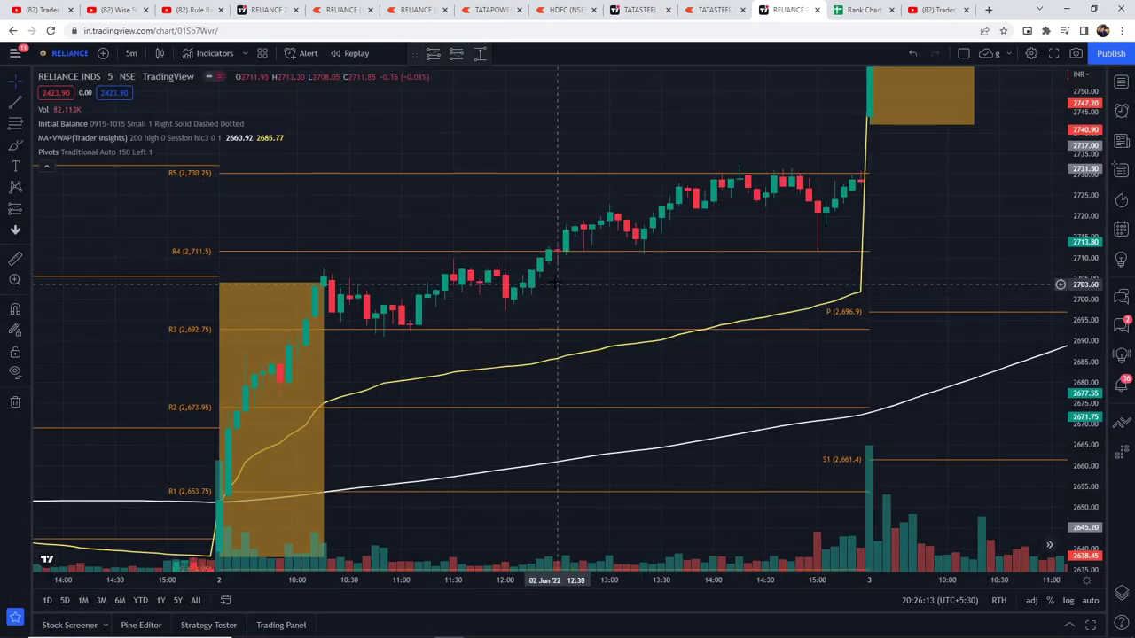
left_click_drag(557, 284, 626, 284)
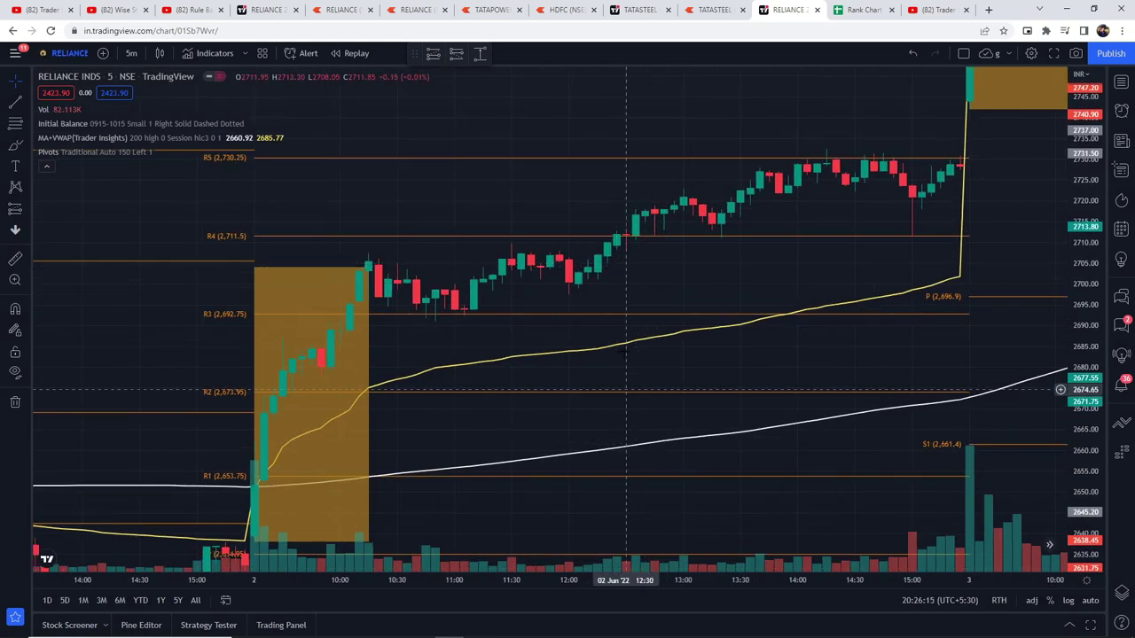
left_click(14, 212)
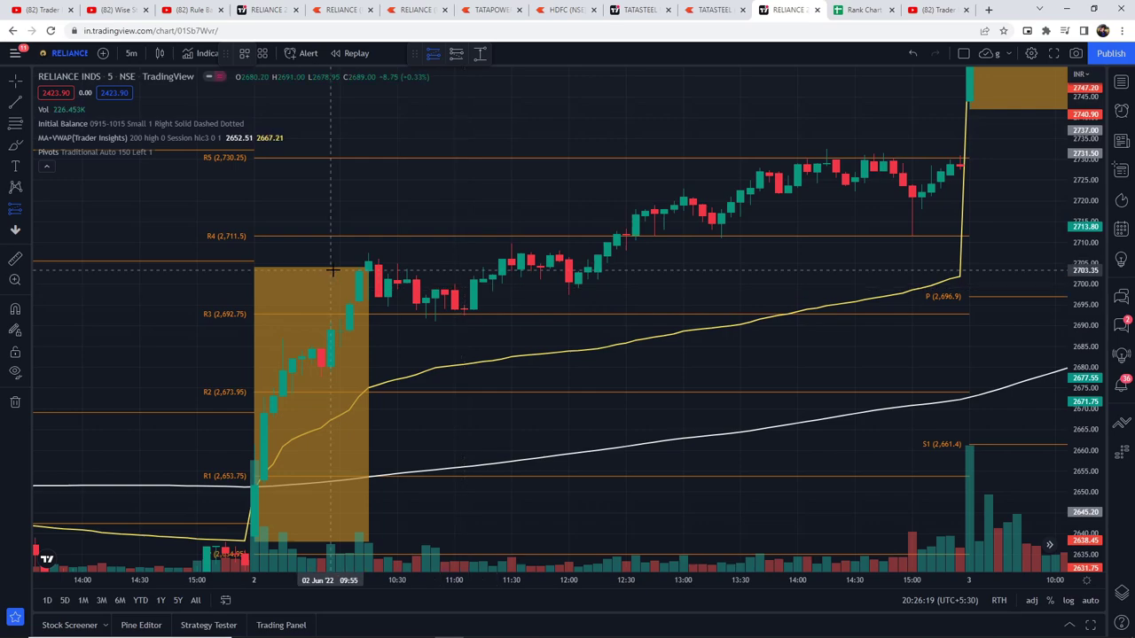
scroll(632, 235, "up", 2)
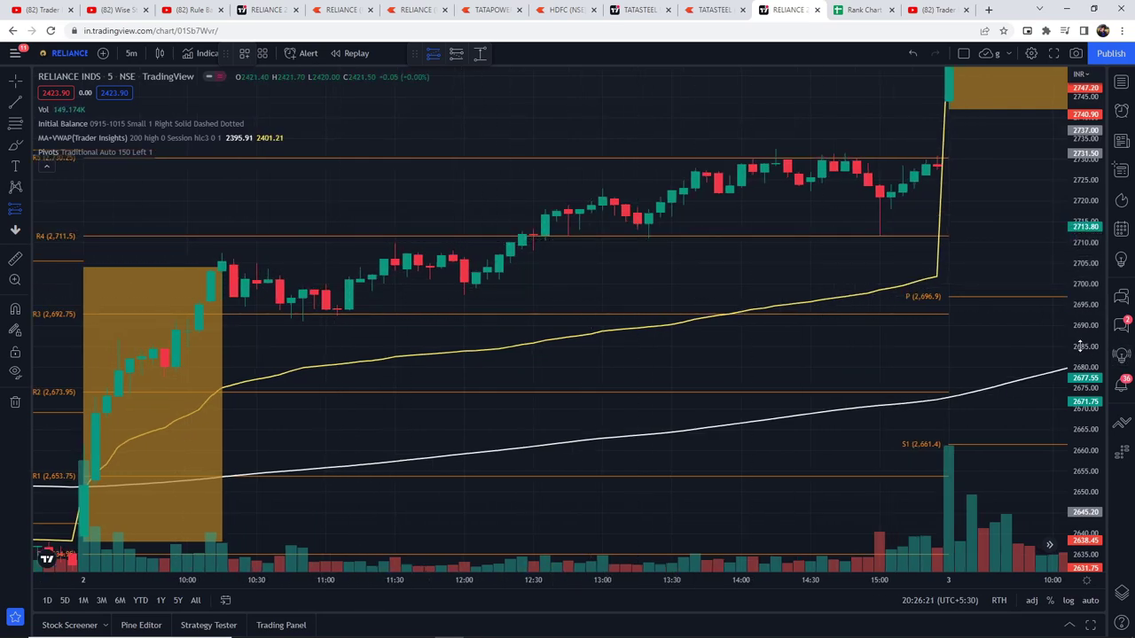
left_click_drag(1080, 346, 1080, 321)
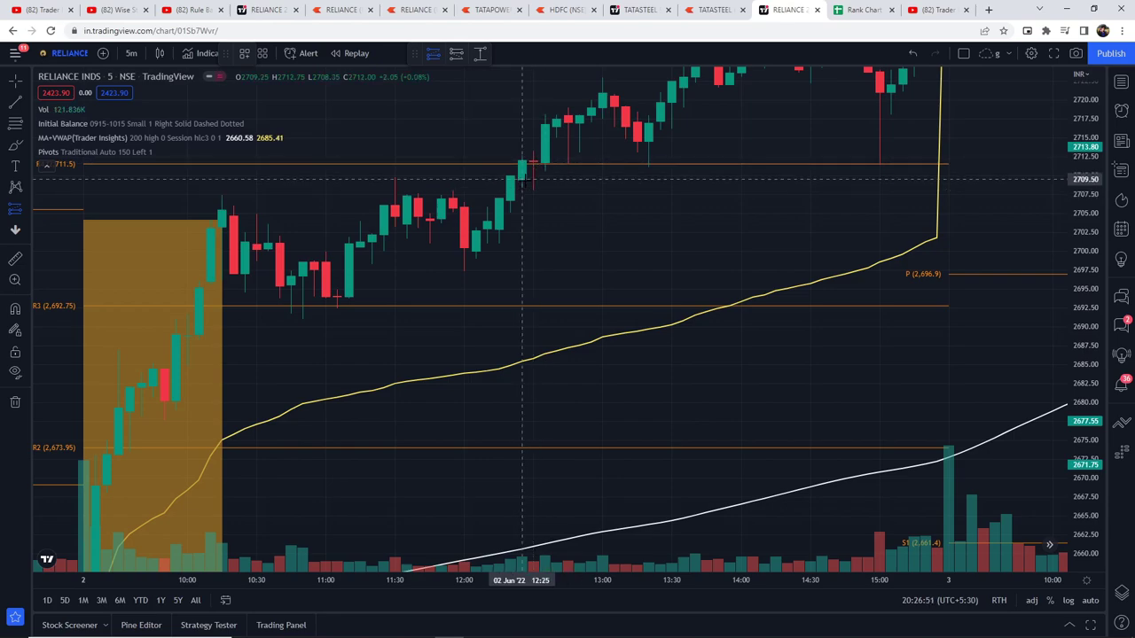
left_click(28, 149)
left_click(55, 194)
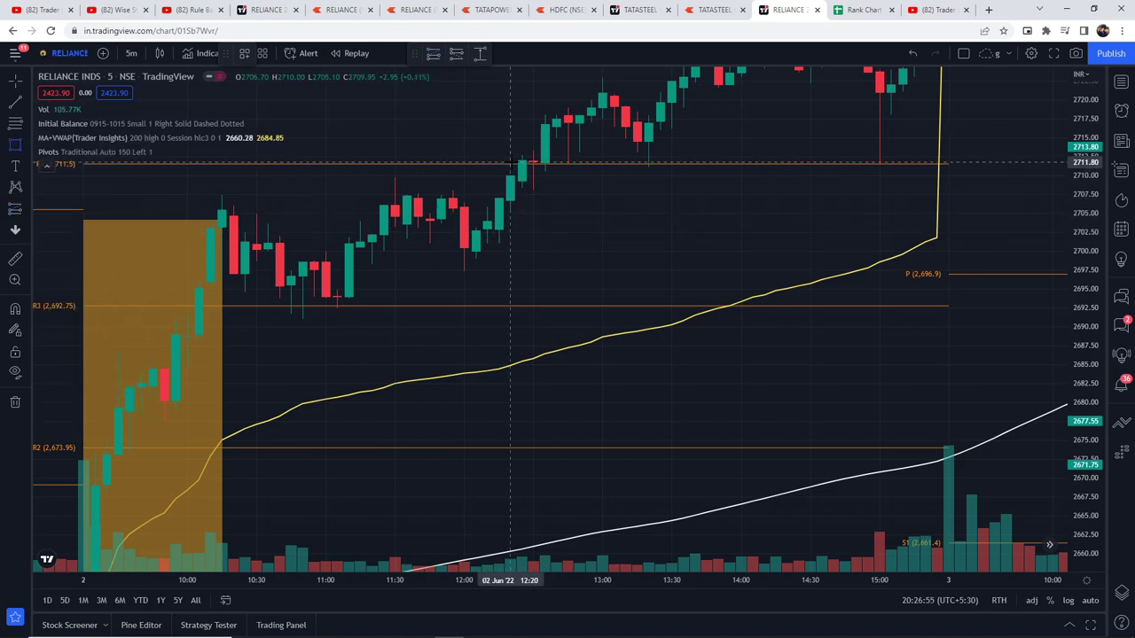
left_click(510, 162)
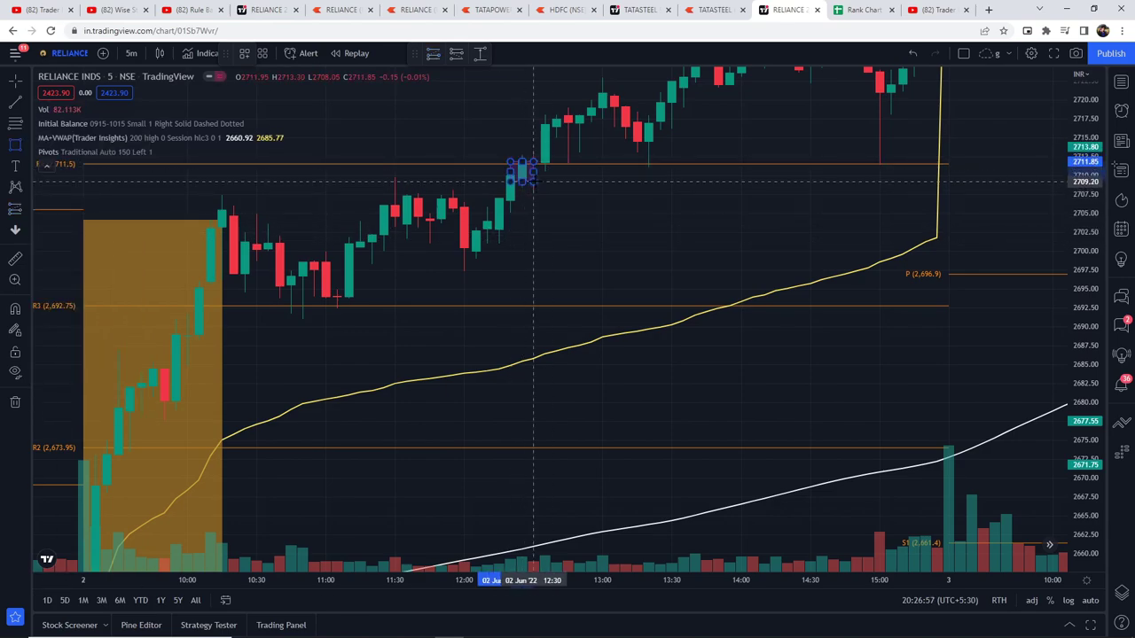
key("Escape")
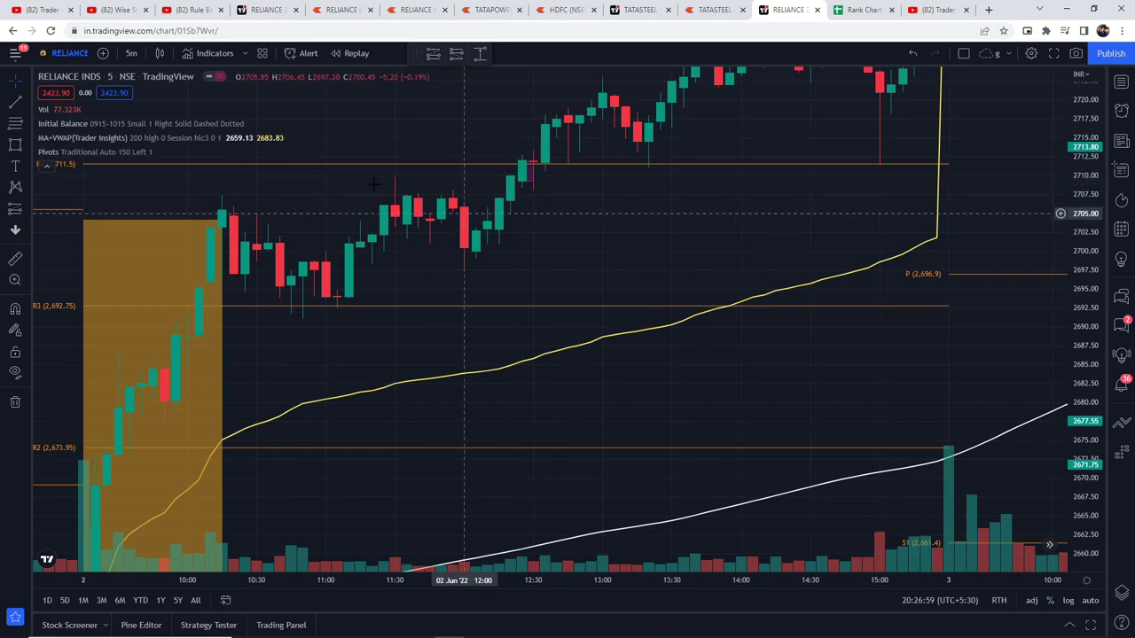
Place a long position from the 2 June 12:35 candle with entry 2711.95, stop 2701.00 and target 2730.30 at the R5 pivot.
left_click(14, 209)
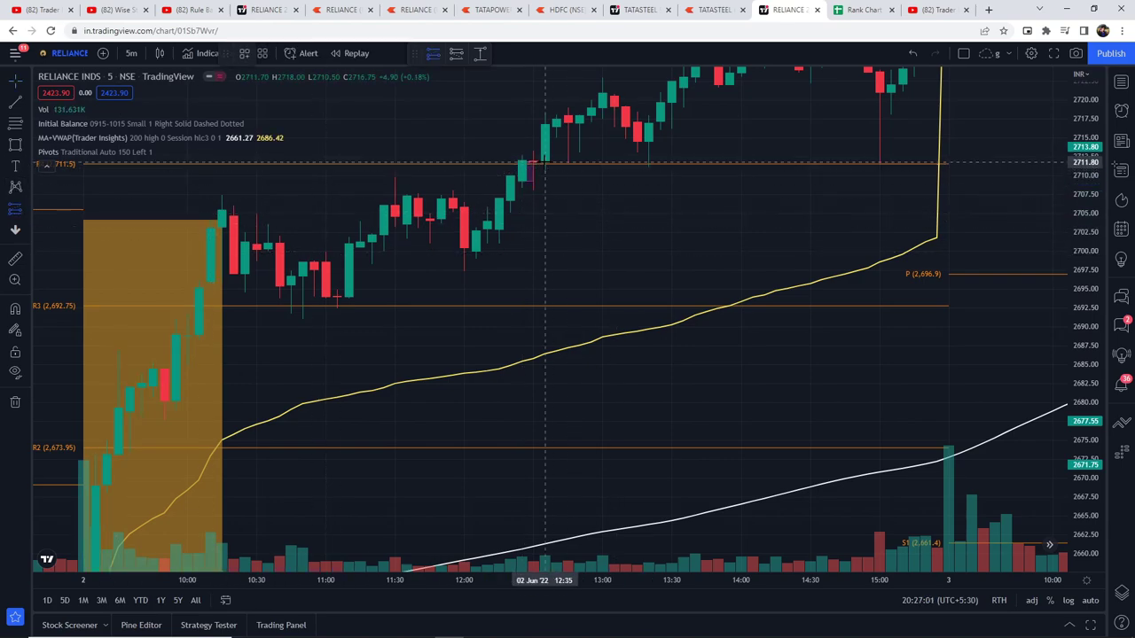
left_click(545, 162)
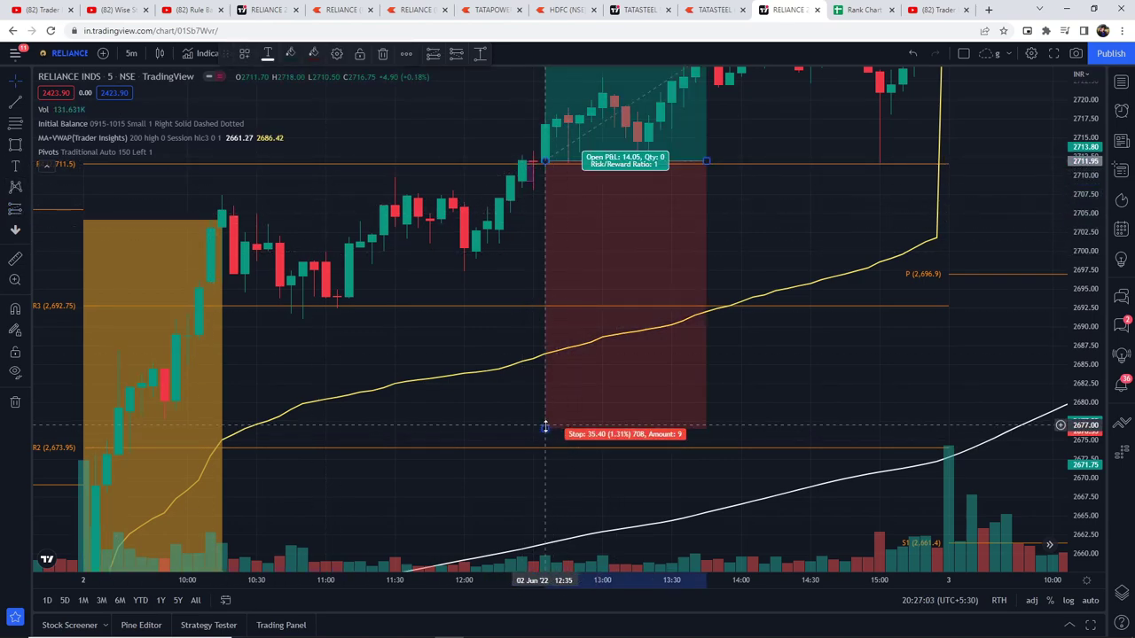
mouse_move(546, 426)
left_mouse_down()
mouse_move(539, 184)
mouse_move(530, 243)
left_mouse_up()
left_click_drag(807, 268, 760, 431)
left_click(509, 144)
left_click_drag(494, 116, 493, 249)
left_click_drag(656, 388, 727, 385)
mouse_move(828, 382)
left_mouse_down()
mouse_move(825, 222)
mouse_move(855, 319)
left_mouse_up()
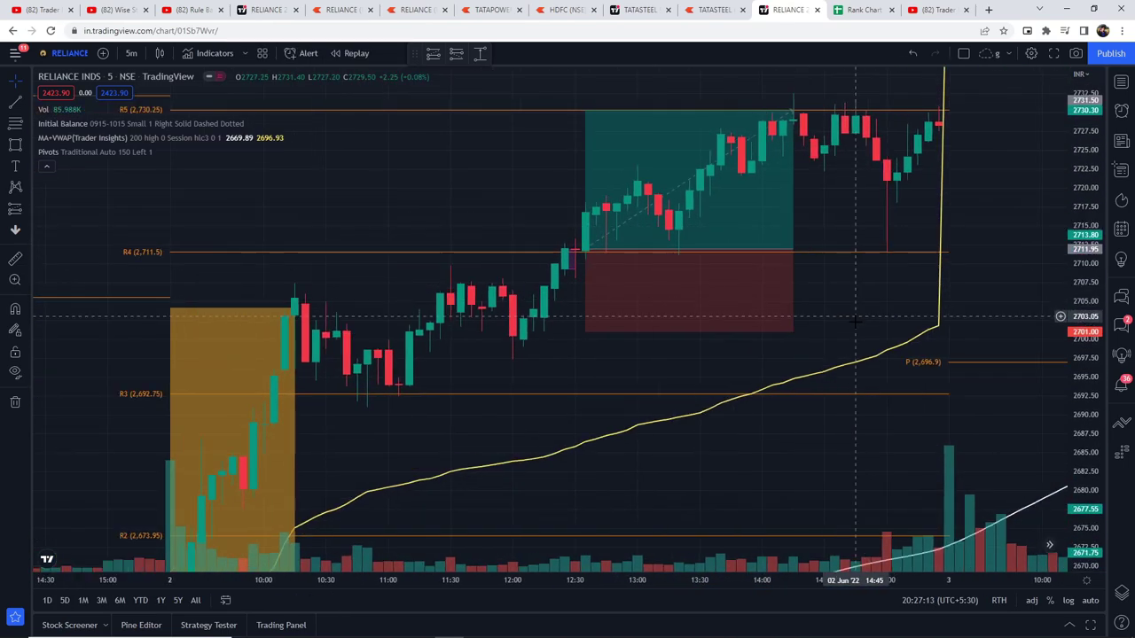
scroll(851, 461, "down", 3)
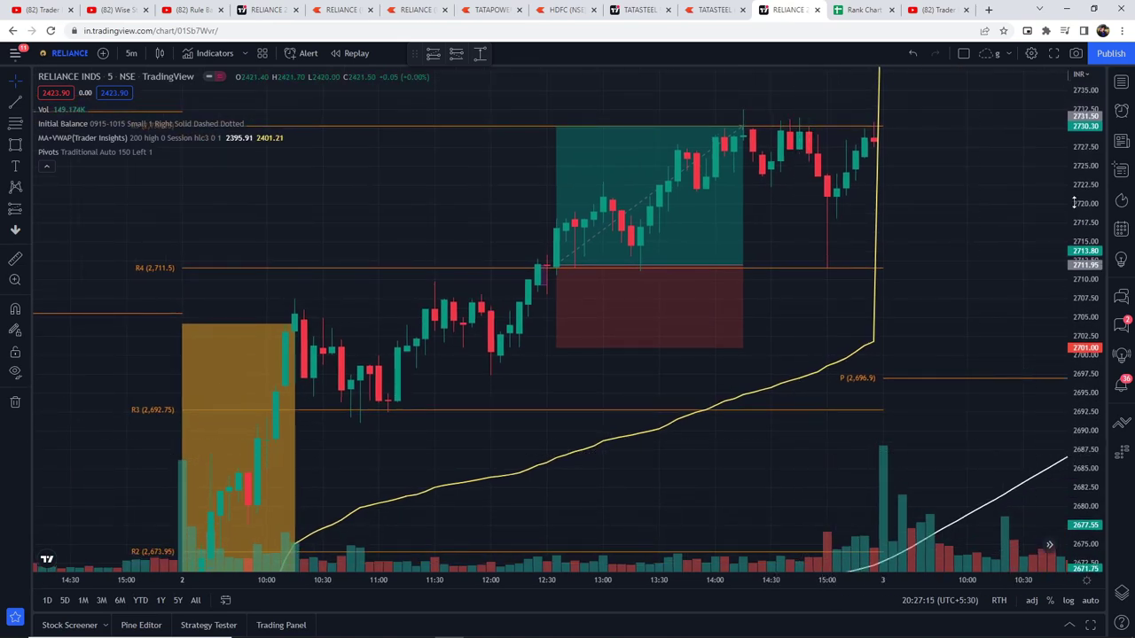
Look at the HDFC short trade on the Kite chart and review the RELIANCE trades marked on TradingView from mid-May to early June.
left_click(556, 11)
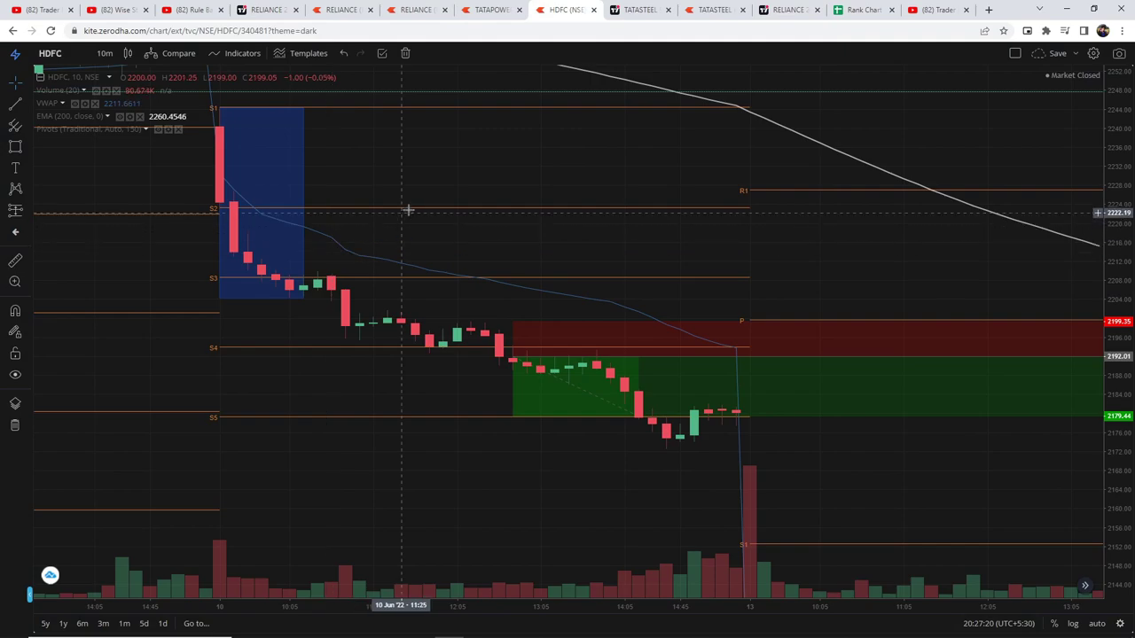
left_click(787, 9)
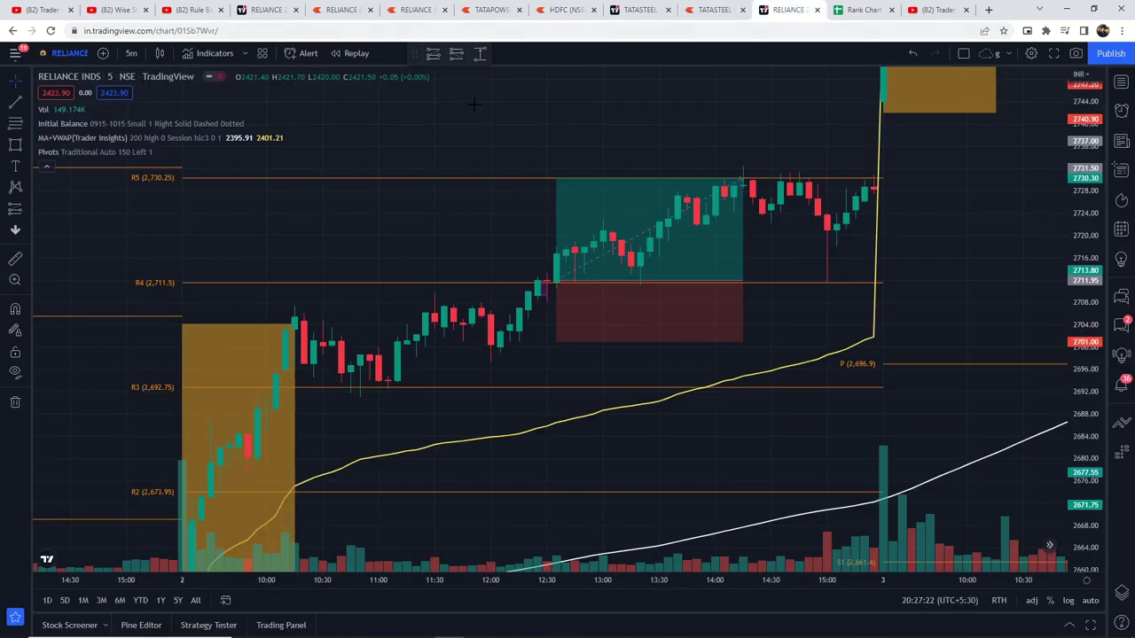
scroll(470, 376, "down", 5)
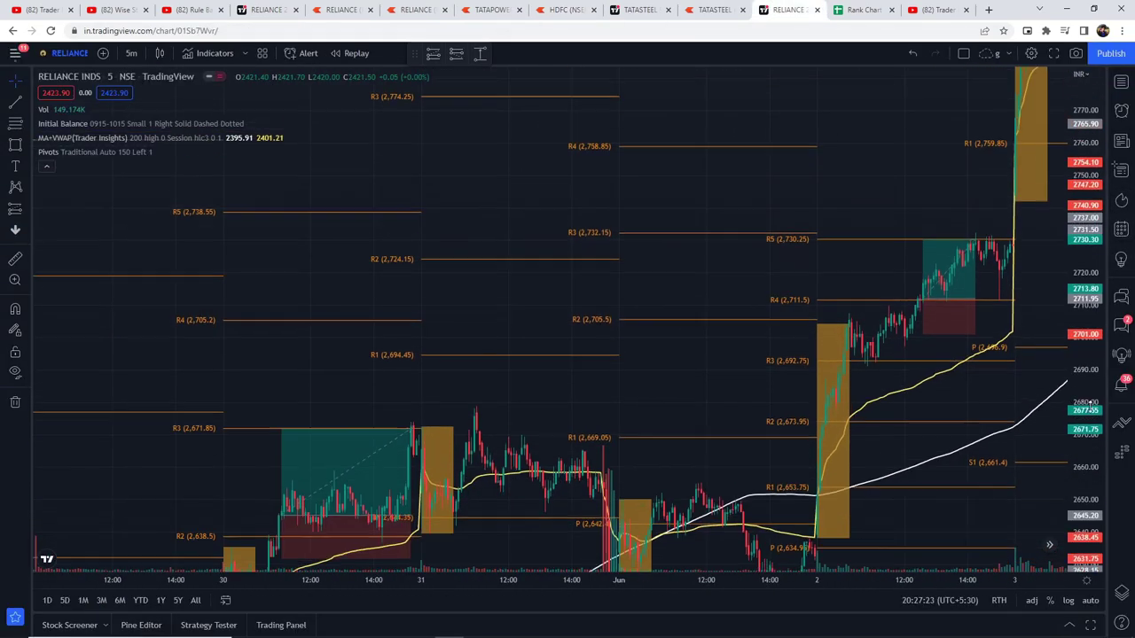
scroll(733, 488, "down", 8)
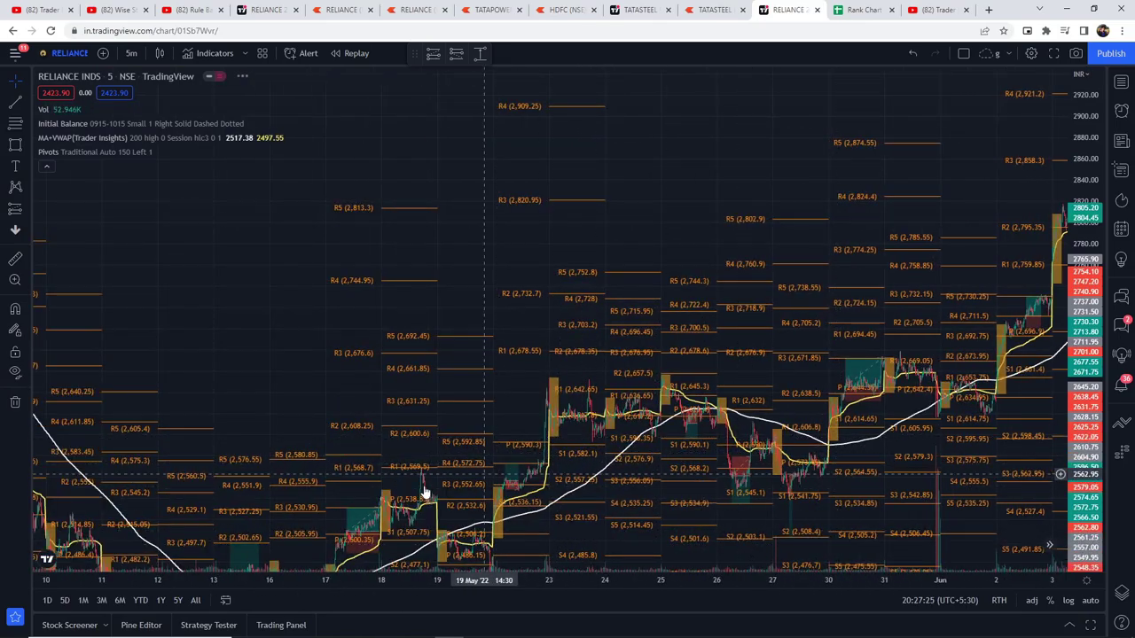
scroll(803, 211, "up", 6)
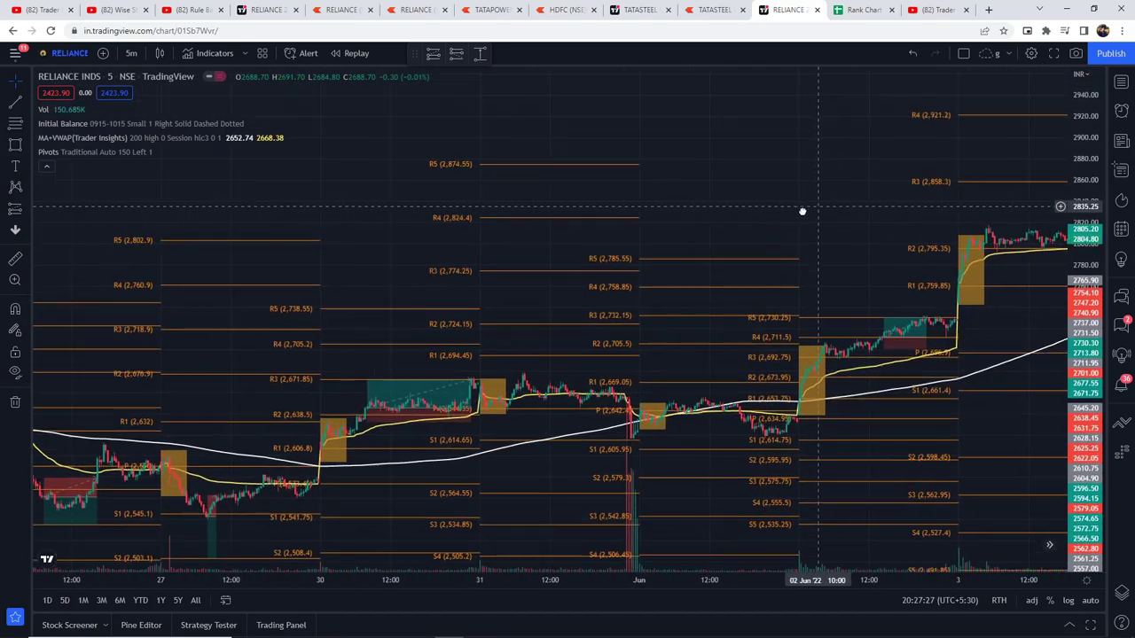
left_click_drag(803, 211, 524, 200)
scroll(559, 257, "up", 3)
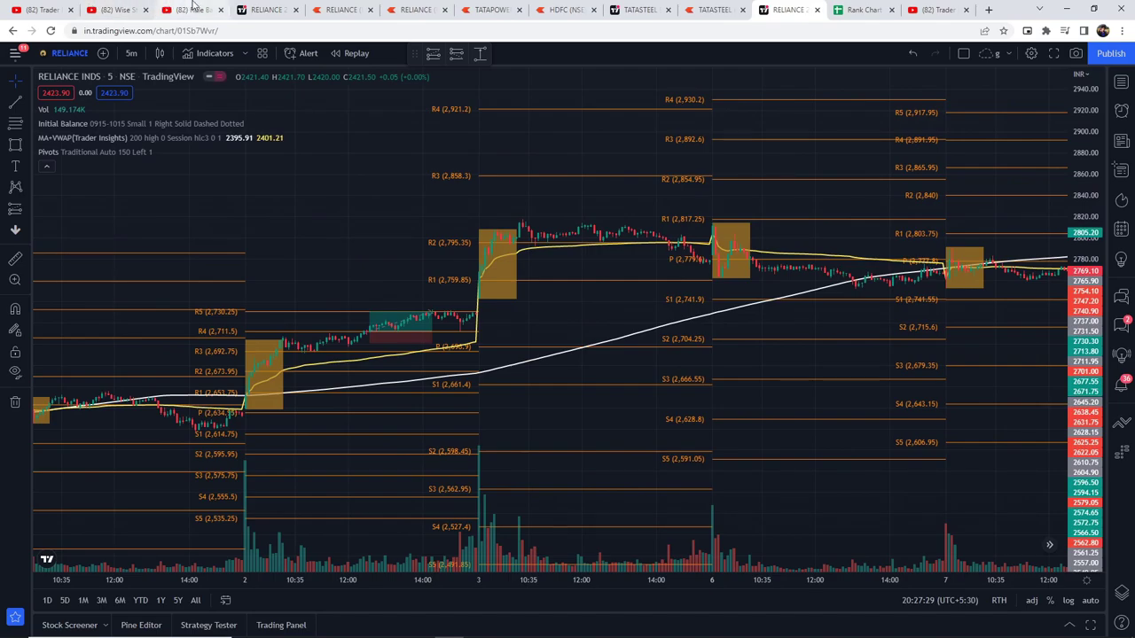
Switch to the Rule Based Intraday Strategy video on YouTube and to the RELIANCE chart on Kite.
left_click(193, 7)
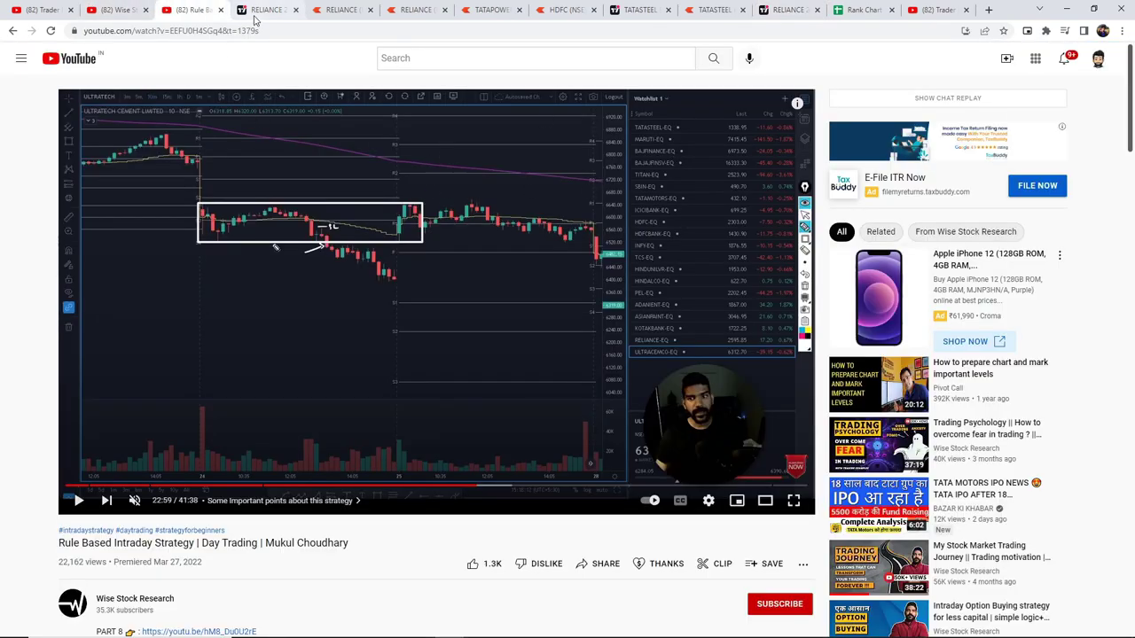
left_click(334, 8)
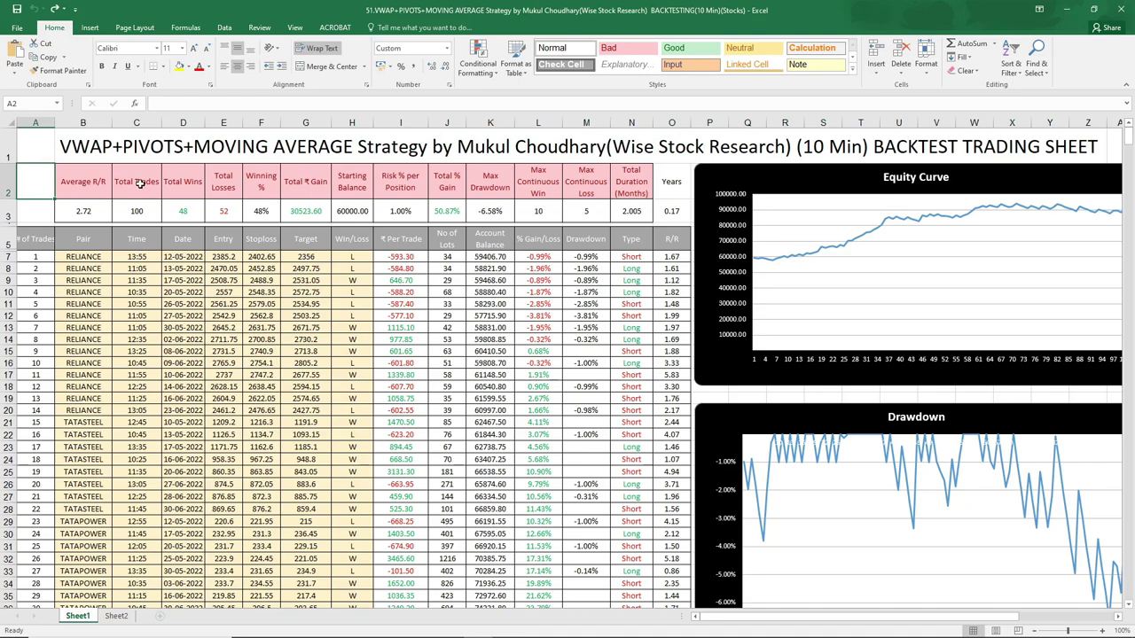
In the Excel backtest sheet, go through the total trades, wins, losses, winning %, total gain, drawdown, streak and duration figures.
left_click(128, 210)
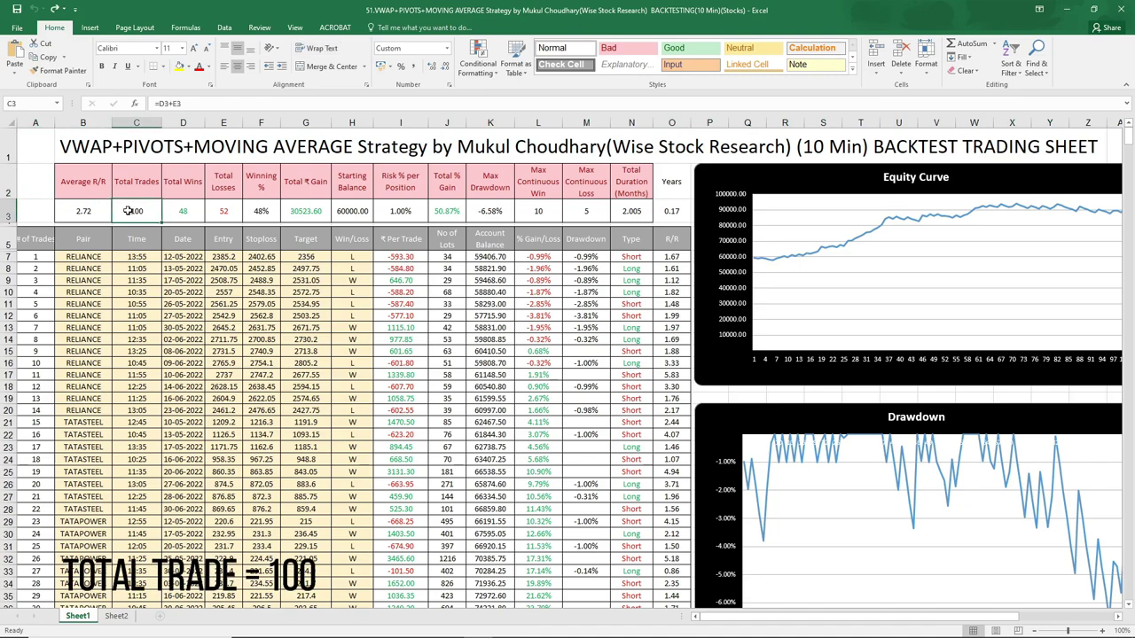
left_click(182, 213)
left_click(222, 217)
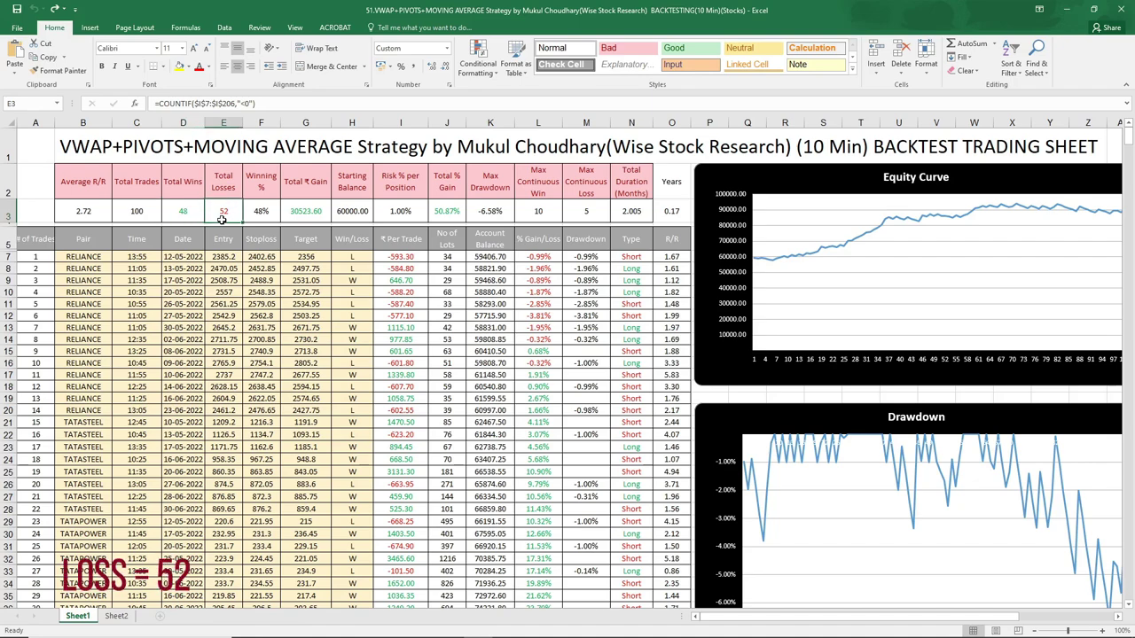
left_click(253, 222)
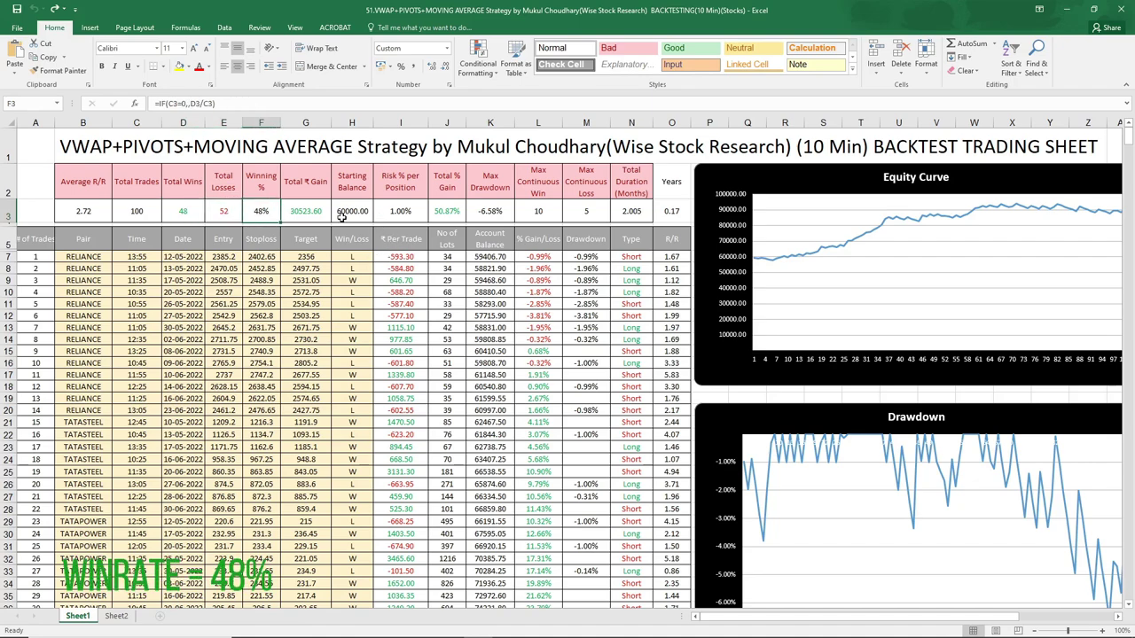
left_click(447, 213)
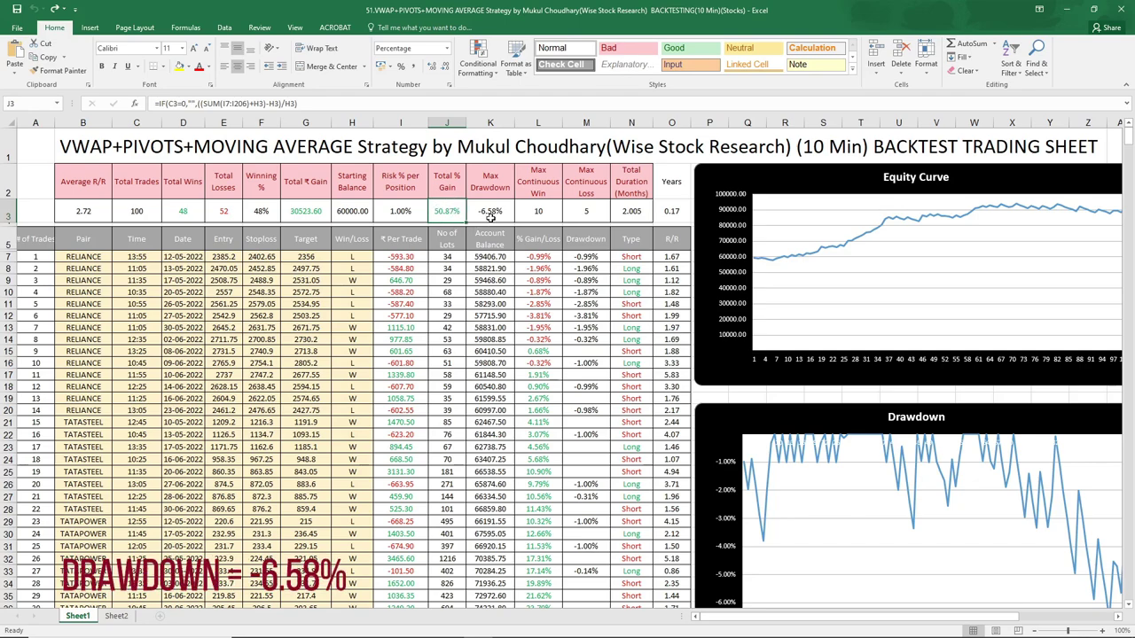
left_click(495, 216)
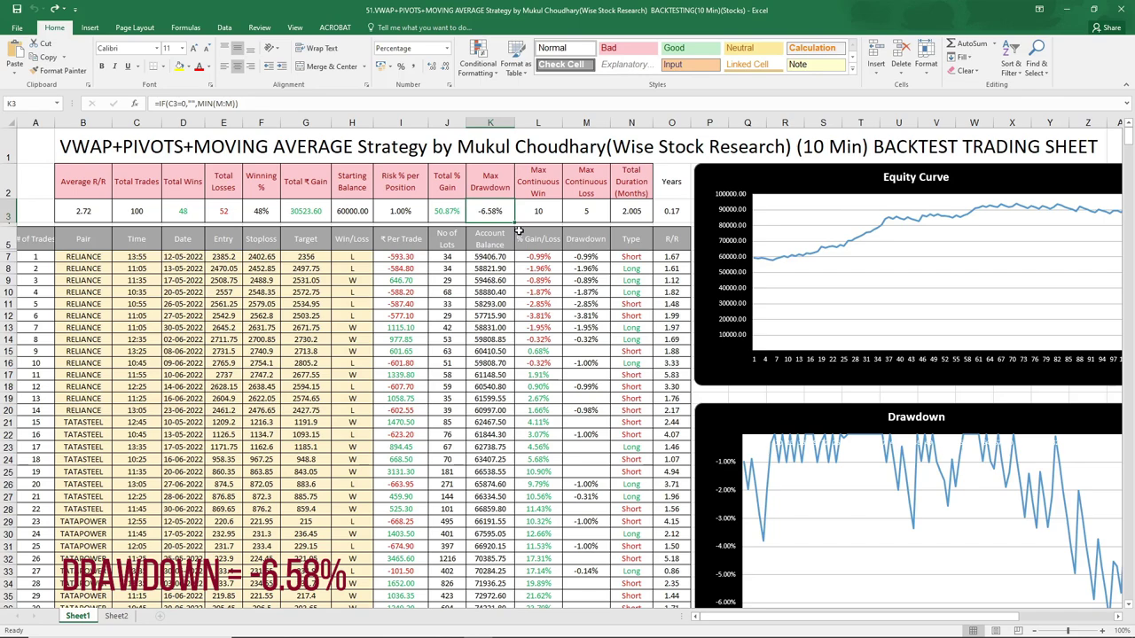
left_click(548, 218)
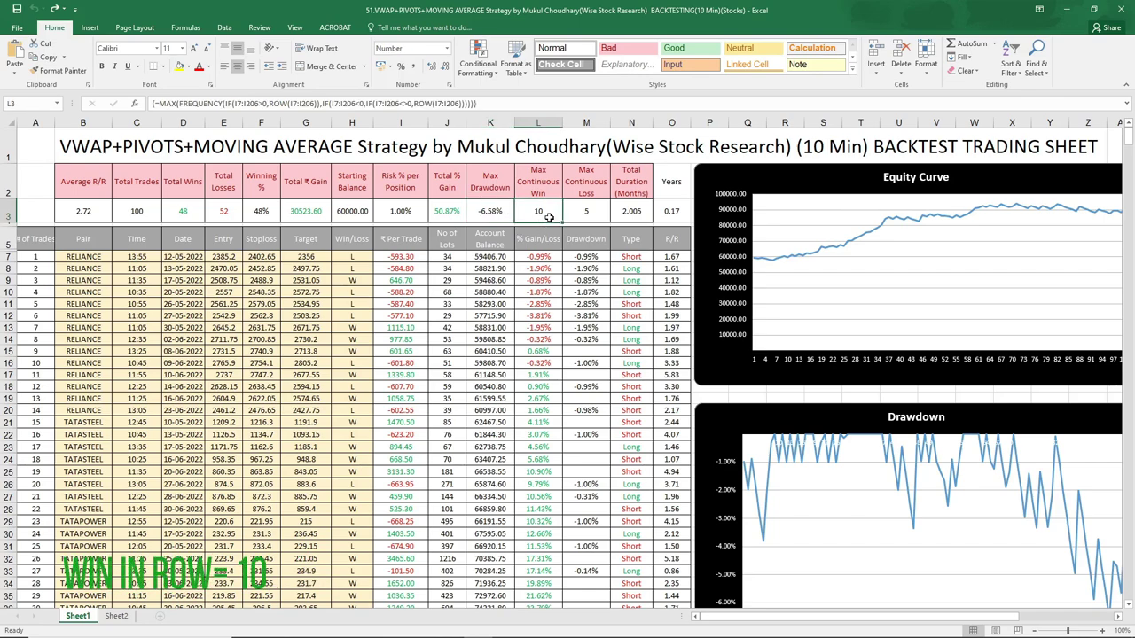
left_click(600, 220)
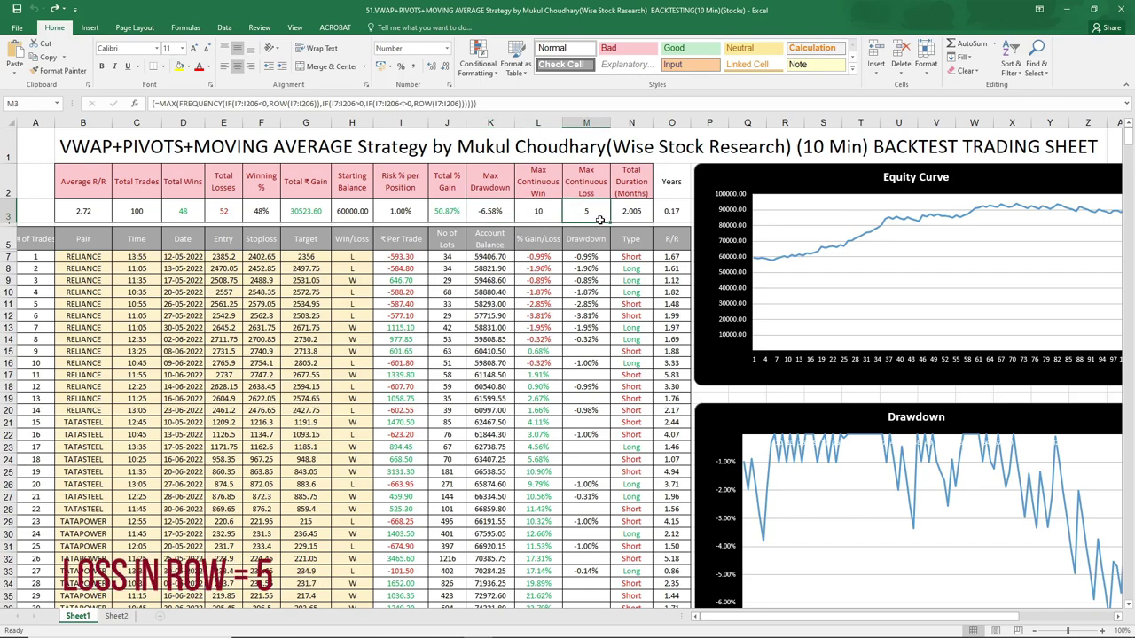
left_click(631, 218)
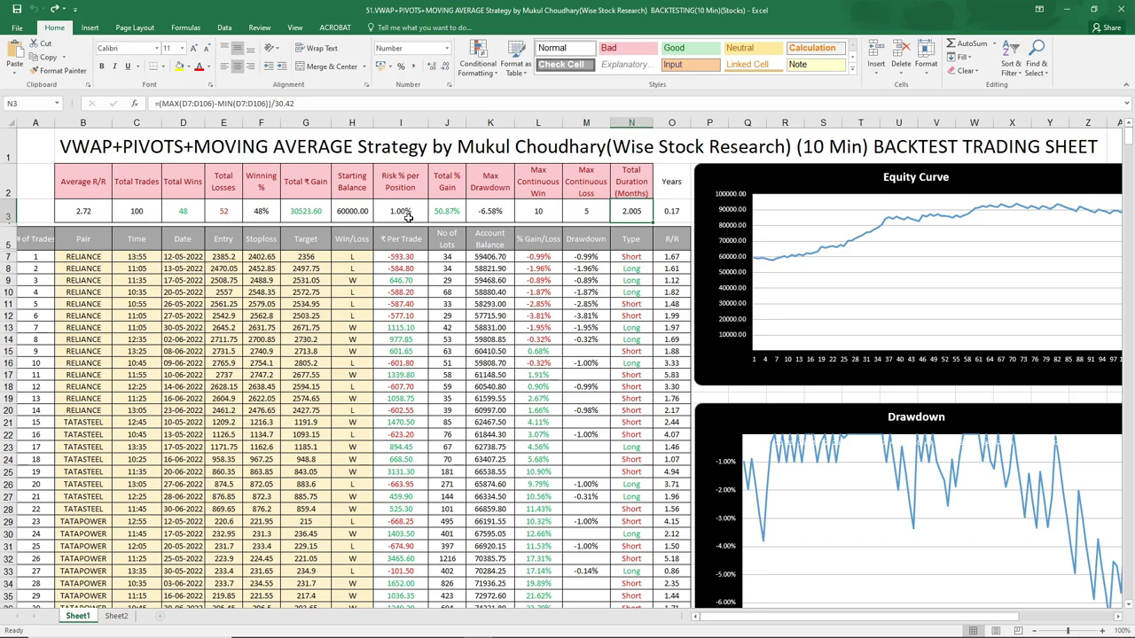
Recheck the total % gain and max drawdown cells and look through the backtest's trade list.
left_click(441, 216)
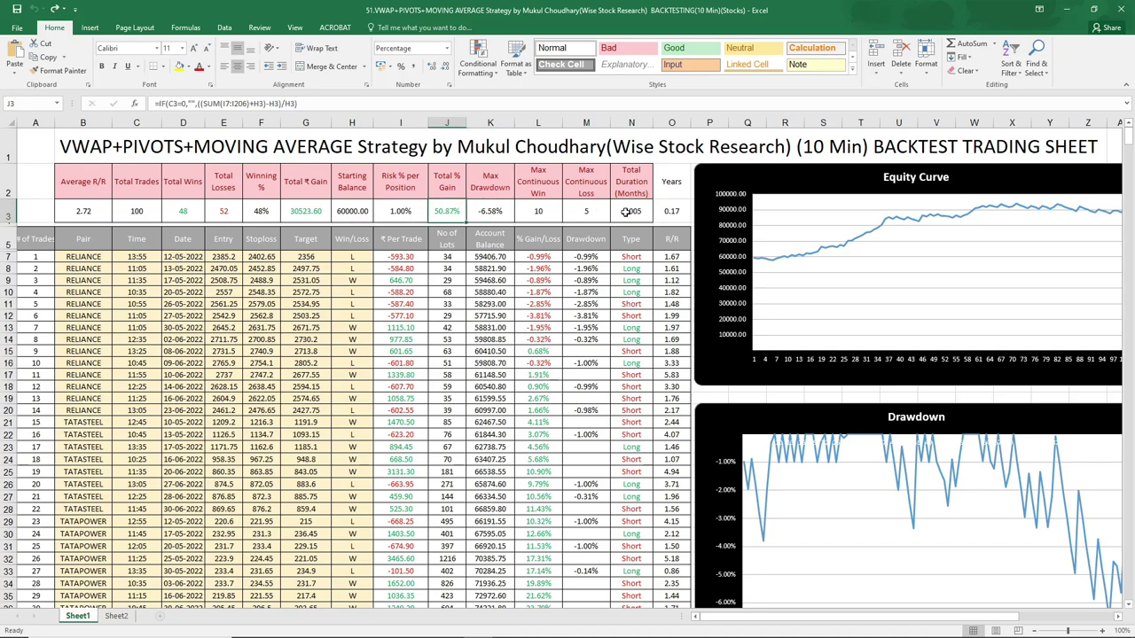
left_click(490, 213)
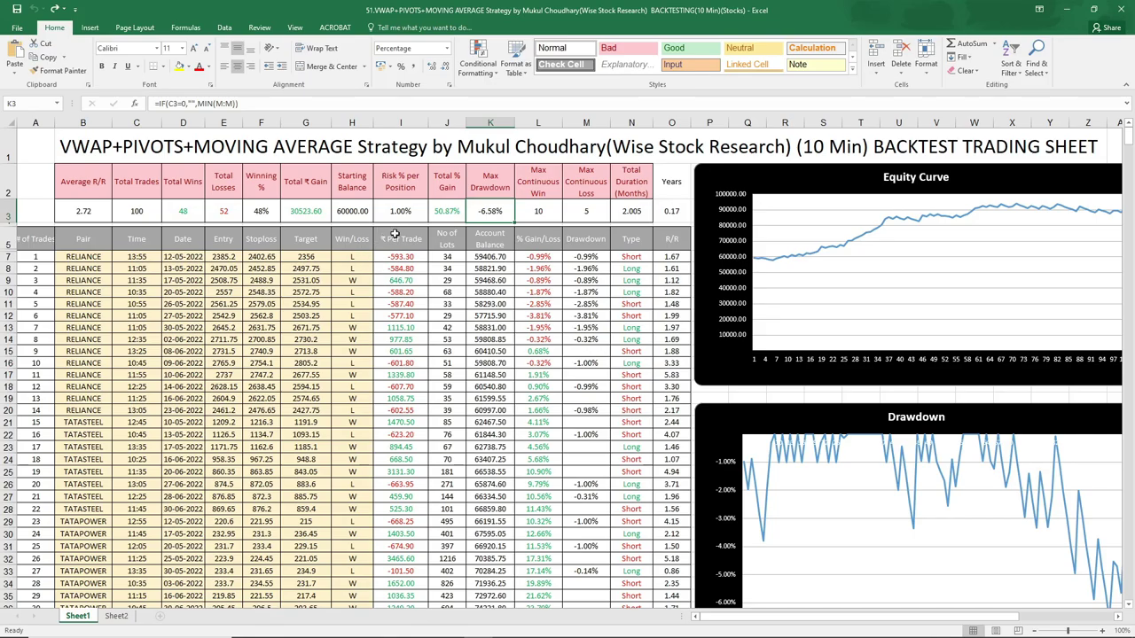
scroll(328, 256, "down", 20)
scroll(331, 256, "up", 20)
Switch to the Rank Chart of Strategy in Google Sheets and select the 10-minute VWAP+PIVOTS+MOVING AVERAGE strategy's row after viewing the Wise Stock Research channel.
left_click(1068, 12)
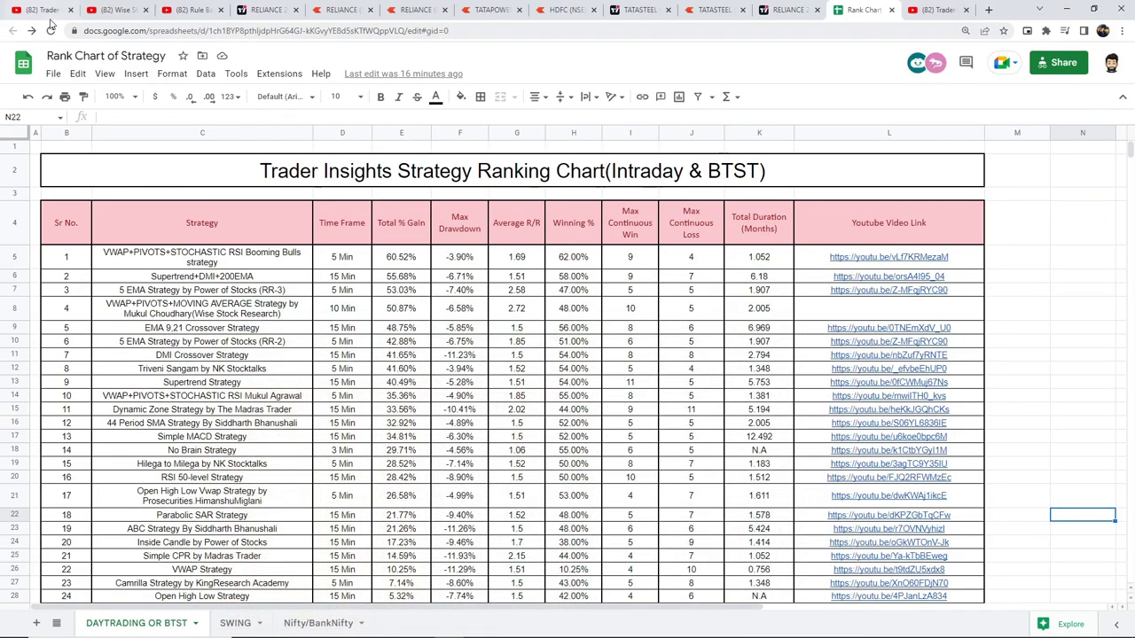
left_click(113, 10)
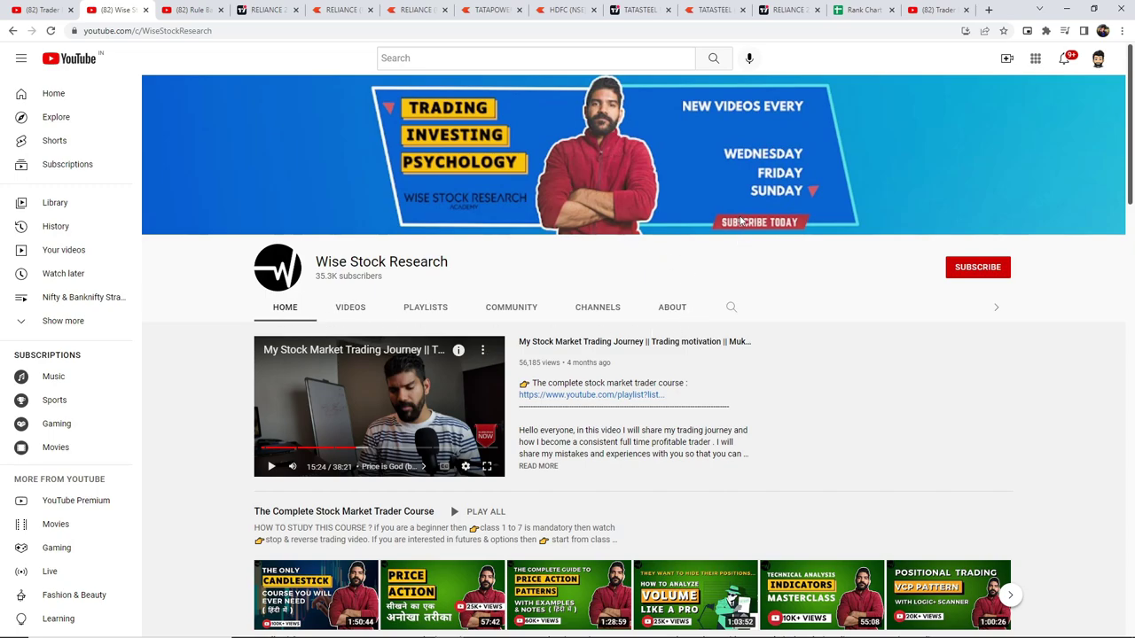
left_click(853, 8)
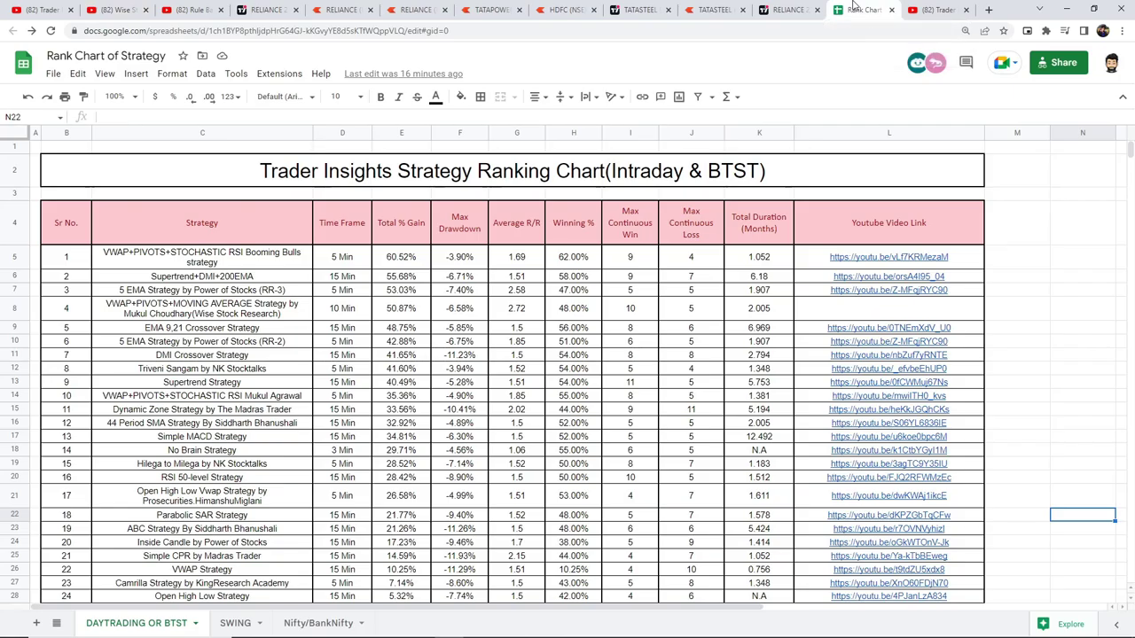
left_click(10, 309)
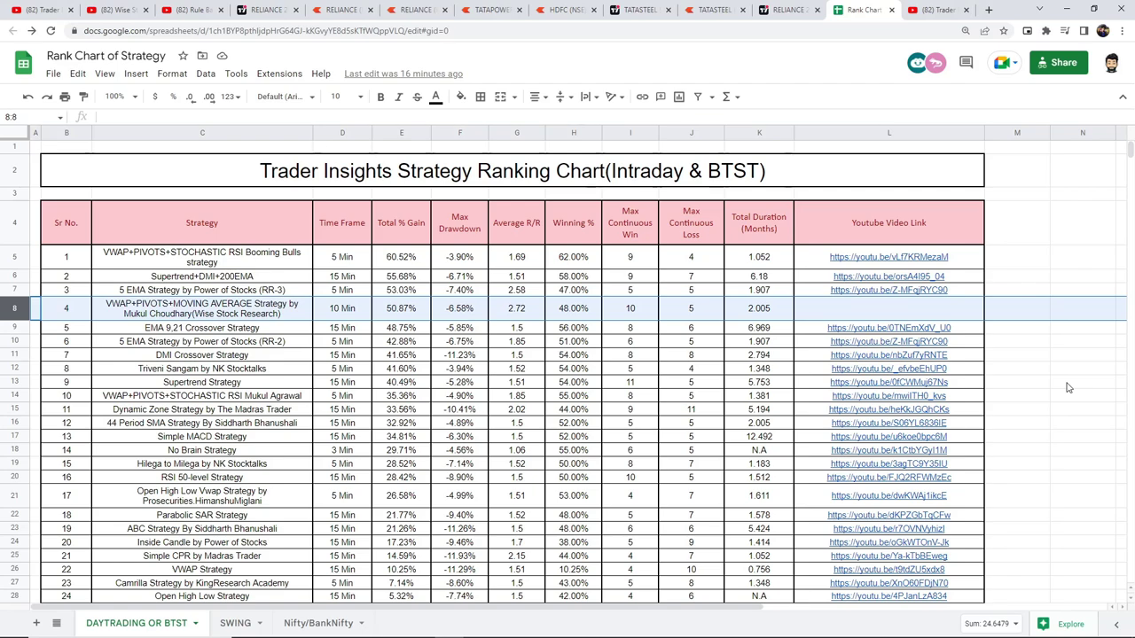
Show the Trader Insights channel page on YouTube, together with its Channel Update video and the Excel backtest sheet.
left_click(31, 10)
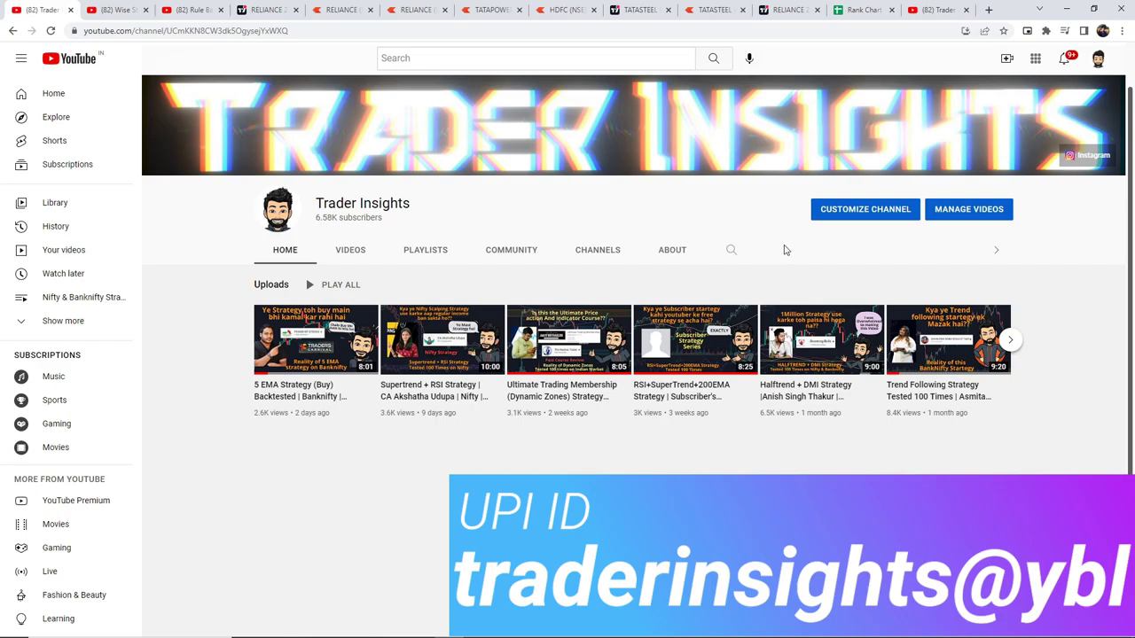
left_click(938, 9)
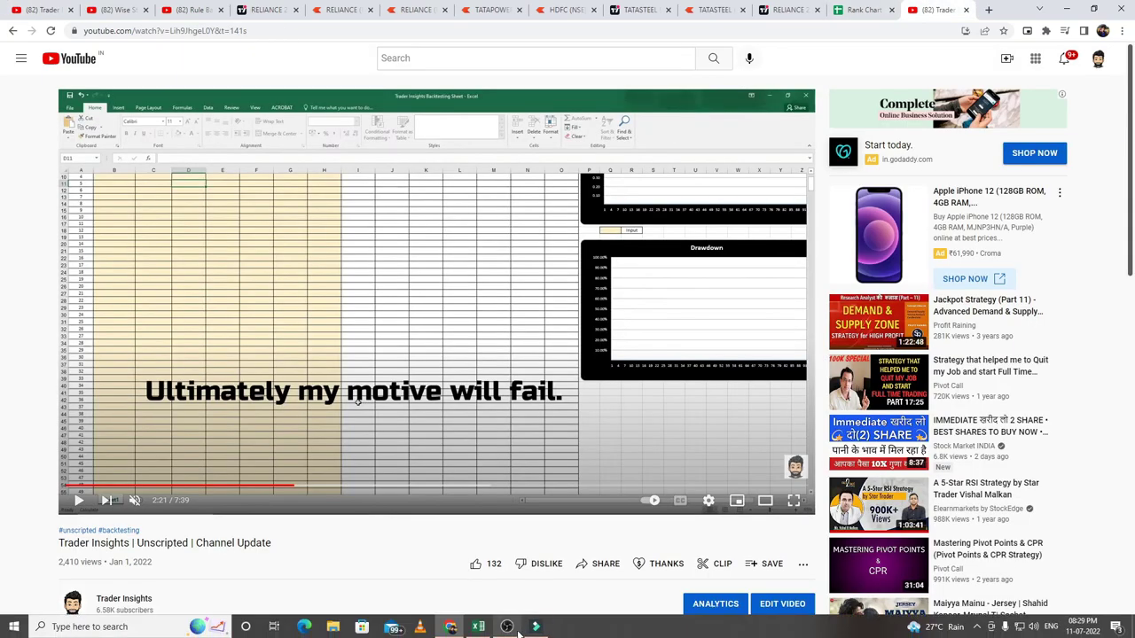
left_click(480, 627)
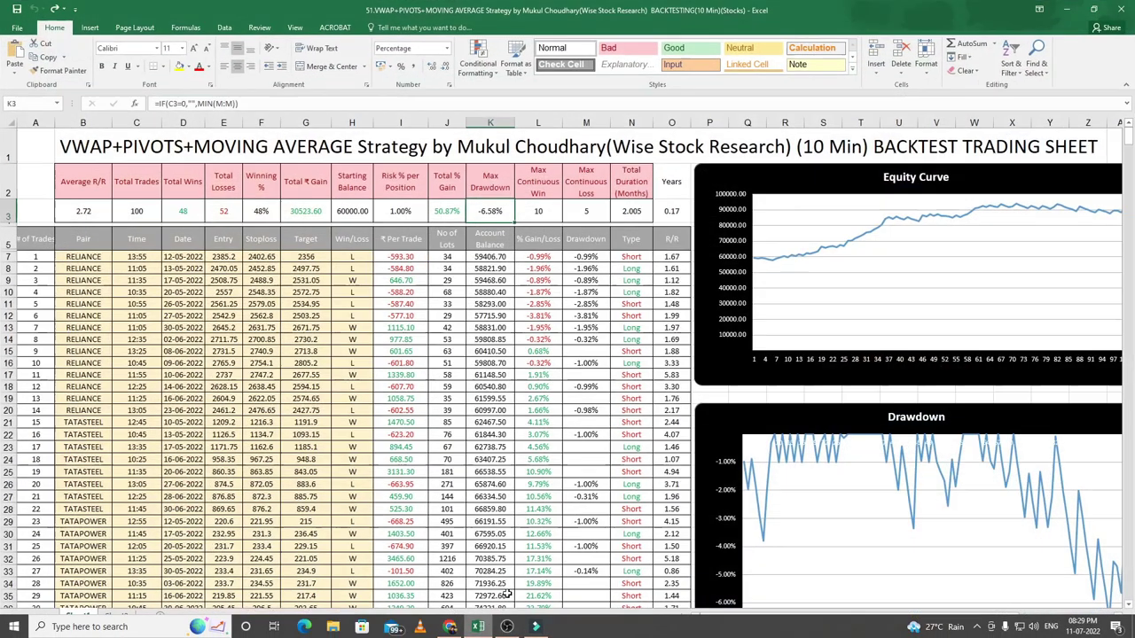
left_click(1035, 9)
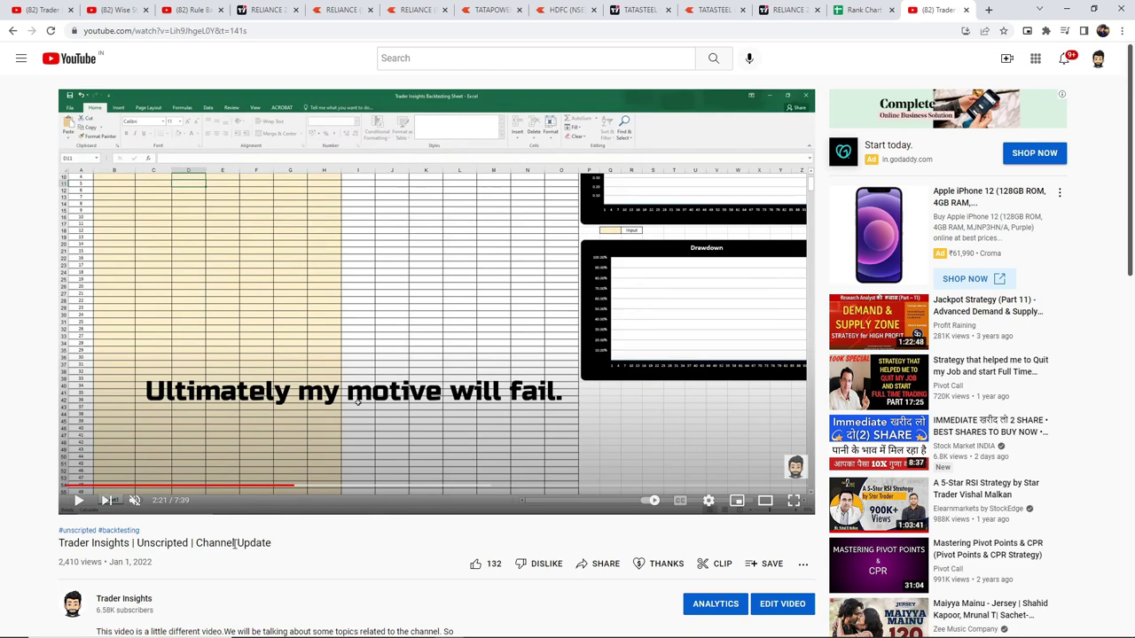
left_click(40, 10)
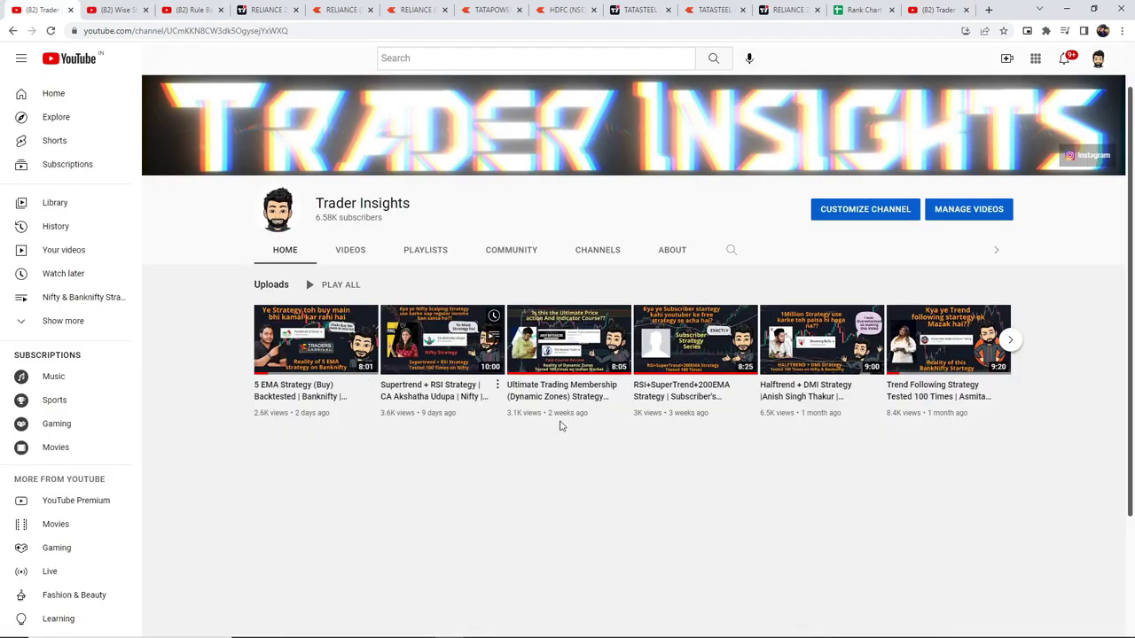